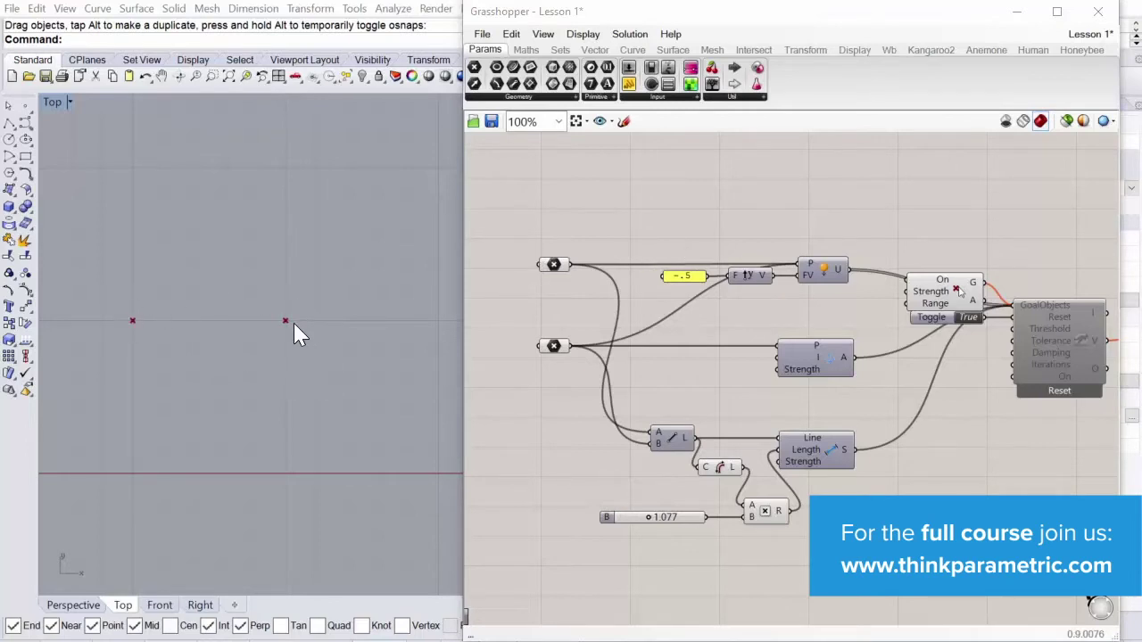
# Enable the Kangaroo solver, then run and reset it with the Boolean toggle.
pyautogui.moveTo(1048, 406); pyautogui.dragTo(972, 397, button='right')
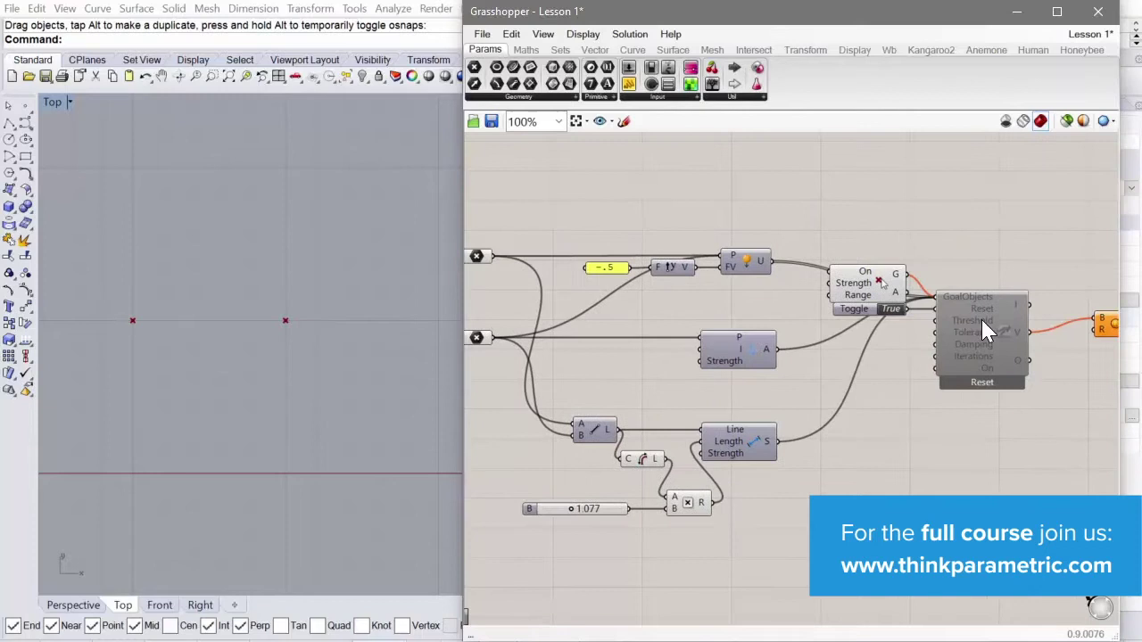
pyautogui.click(981, 317)
pyautogui.rightClick(977, 242)
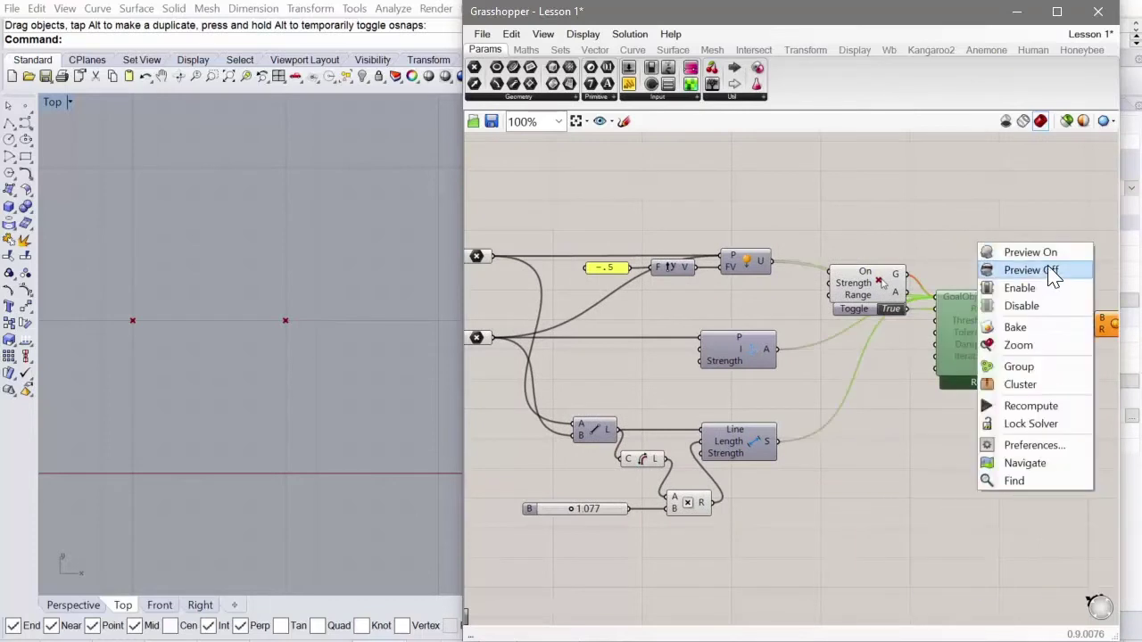
pyautogui.click(1040, 288)
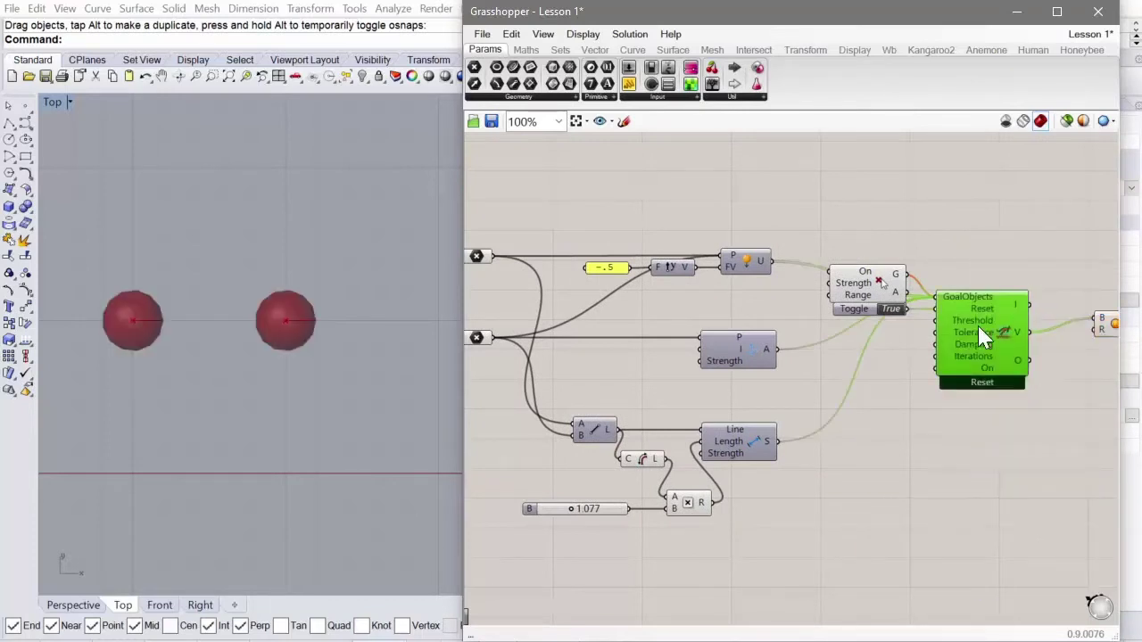
pyautogui.doubleClick(895, 314)
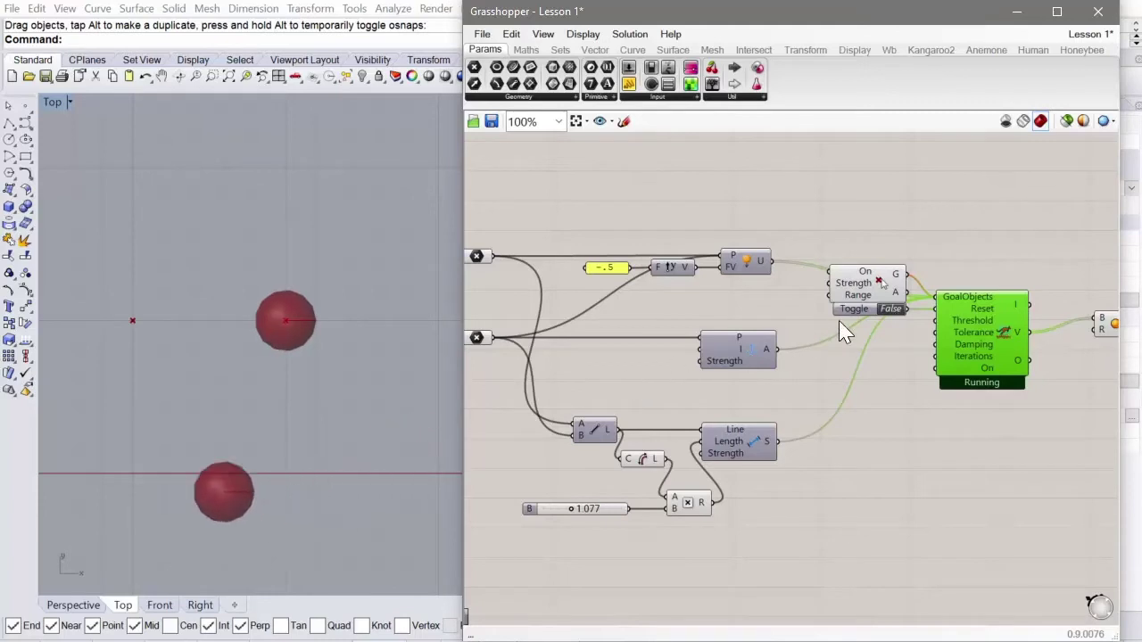
pyautogui.doubleClick(896, 313)
# Drag the right anchor point further along the x-axis in Rhino's Top view.
pyautogui.scroll(-3, 284, 322)
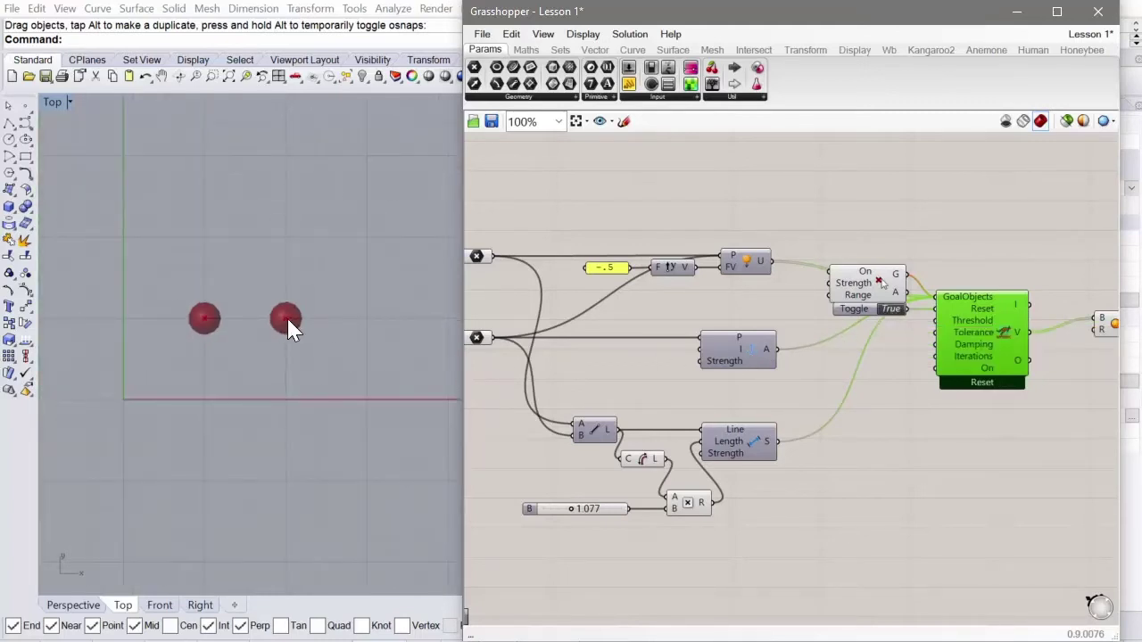
pyautogui.click(285, 322)
pyautogui.moveTo(284, 322); pyautogui.dragTo(366, 319)
pyautogui.moveTo(374, 369); pyautogui.dragTo(365, 351, button='right')
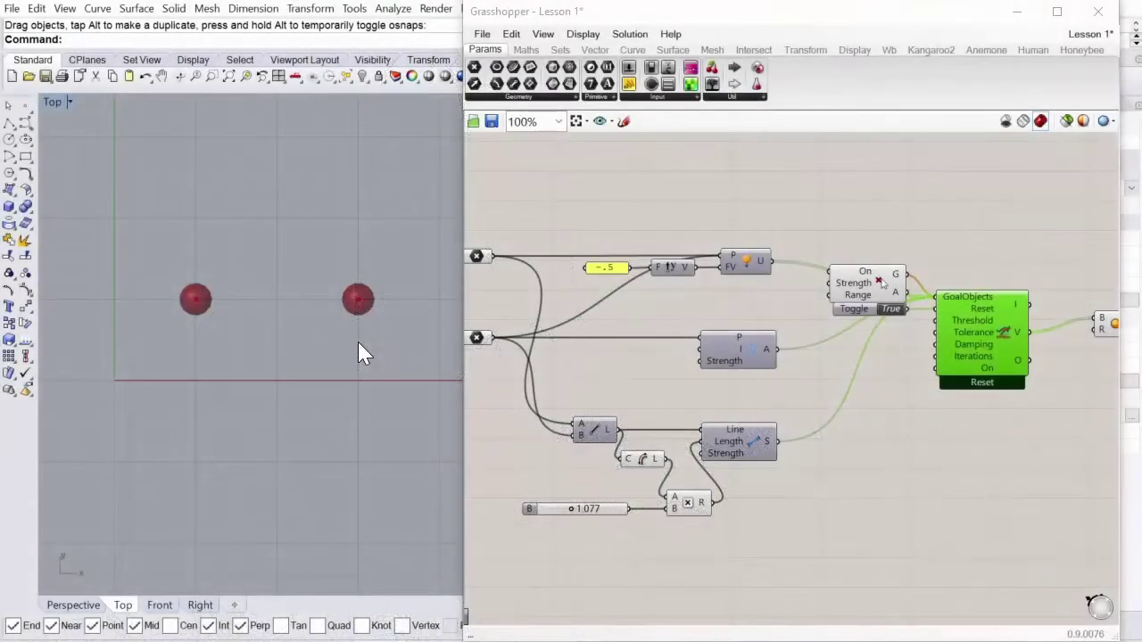
# Delete the Sphere display component from the definition.
pyautogui.click(739, 440)
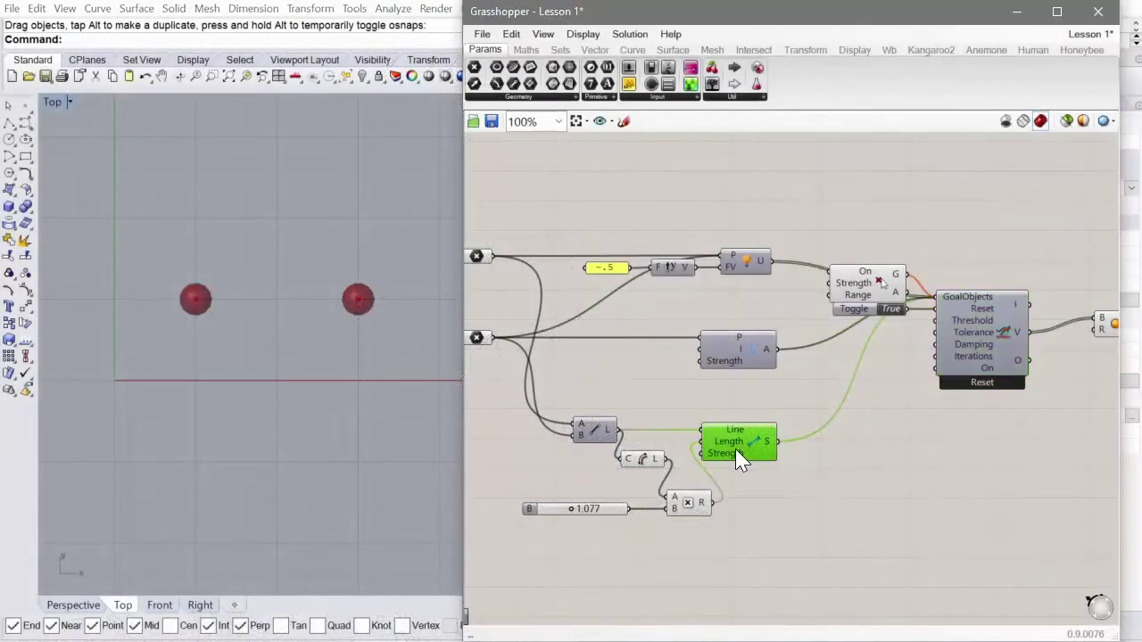
pyautogui.moveTo(822, 442); pyautogui.dragTo(877, 437, button='right')
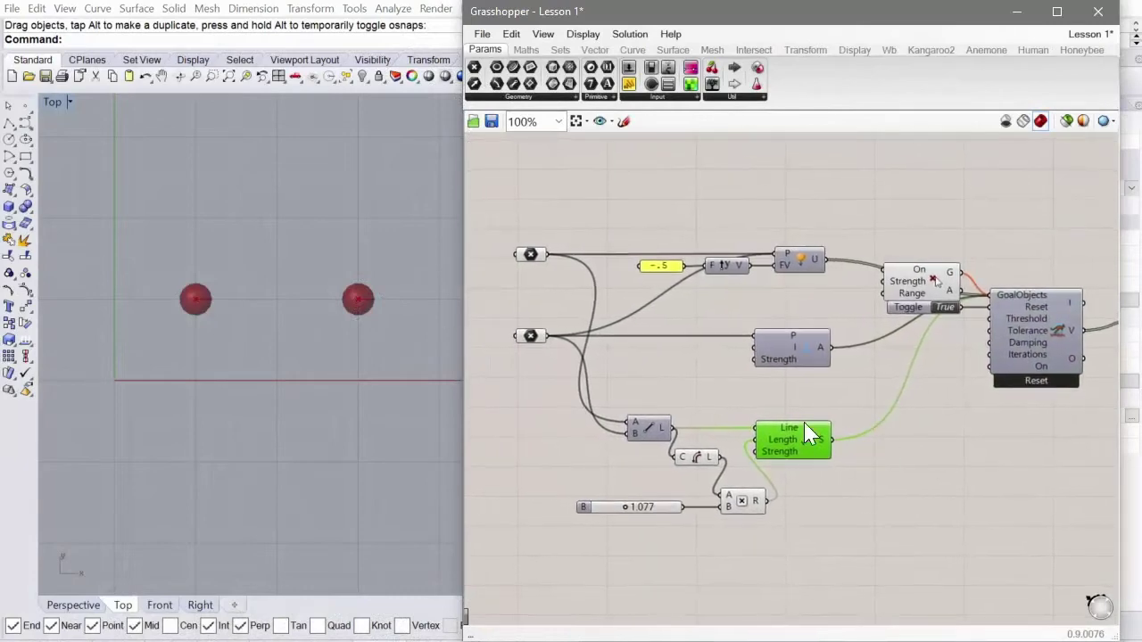
pyautogui.scroll(-3, 650, 413)
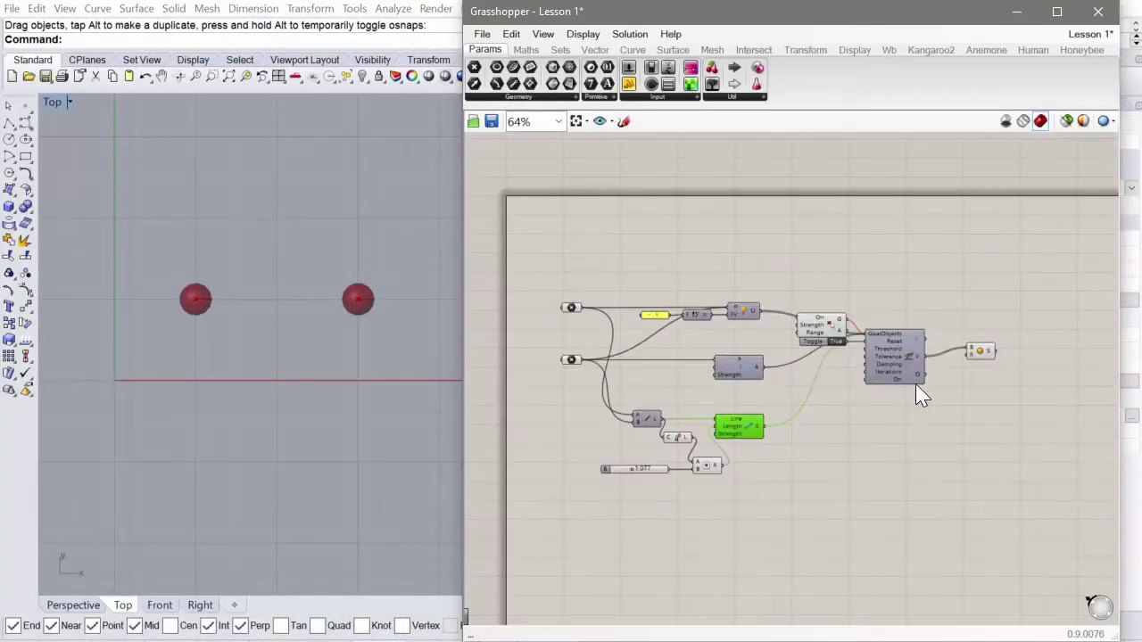
pyautogui.scroll(3, 975, 351)
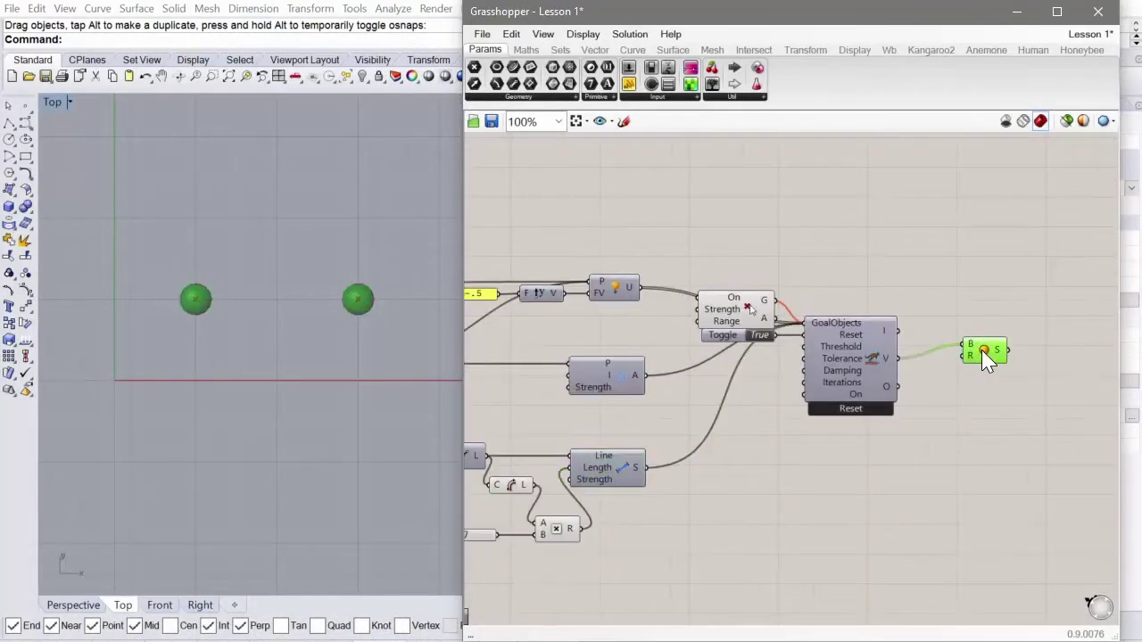
pyautogui.press('Delete')
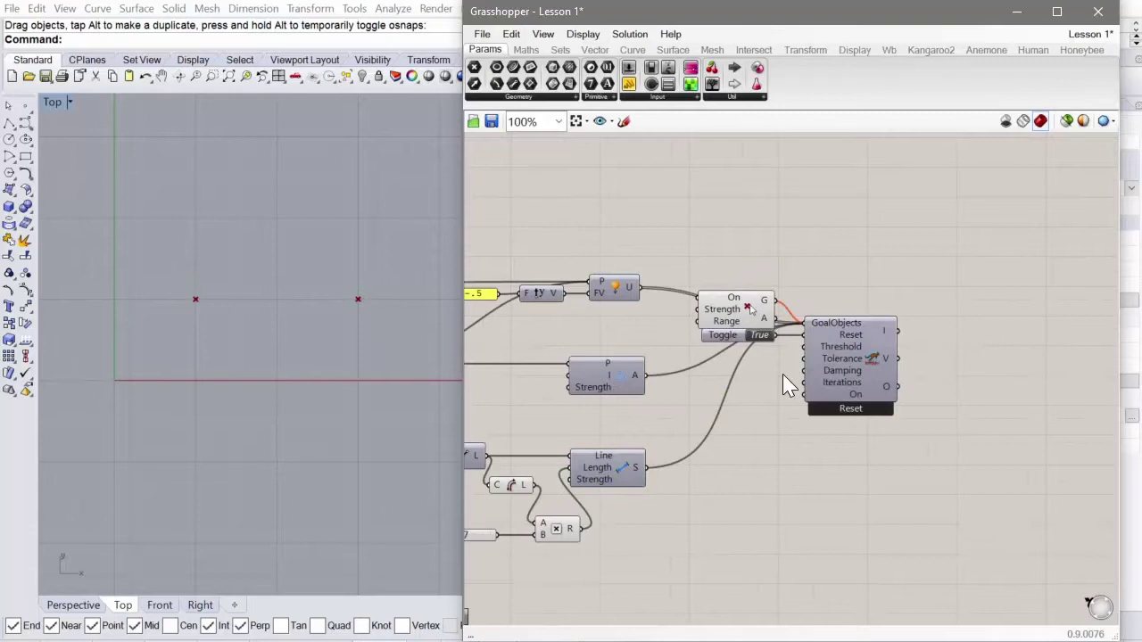
pyautogui.moveTo(714, 406); pyautogui.dragTo(776, 455, button='right')
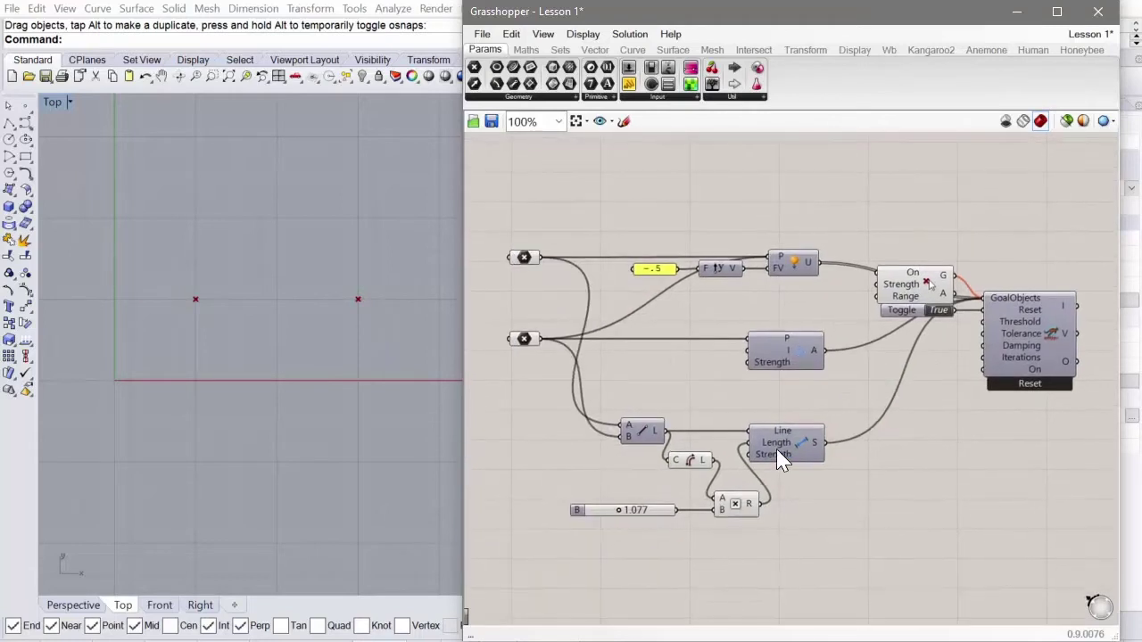
# Turn on the Line component's preview so the anchor line shows in Rhino.
pyautogui.click(638, 432)
pyautogui.rightClick(652, 398)
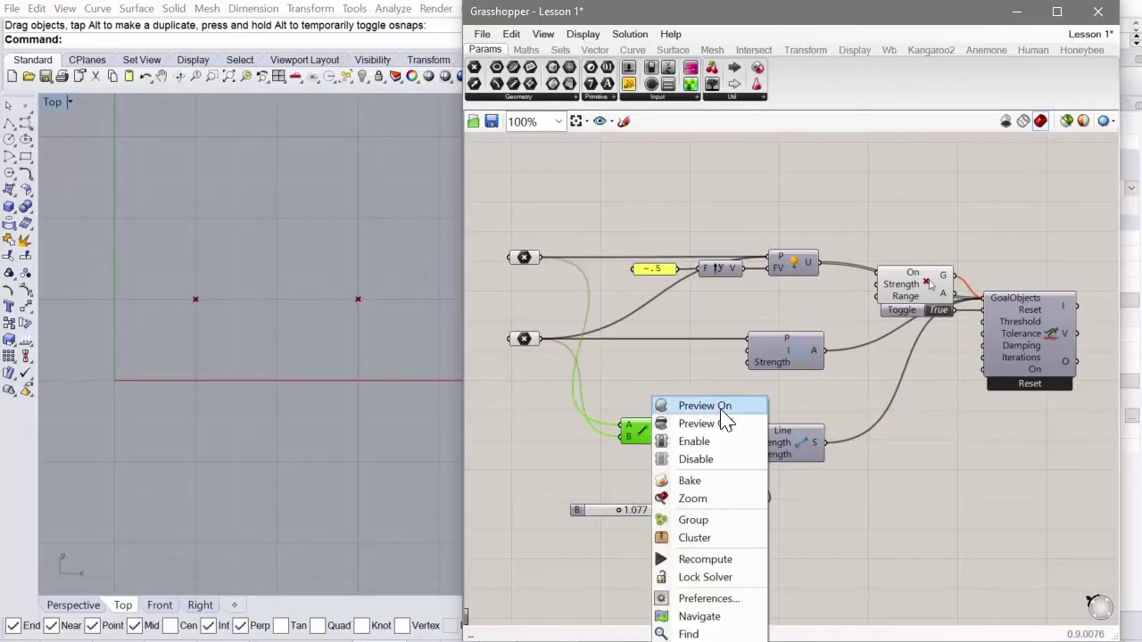
pyautogui.click(714, 407)
pyautogui.click(585, 386)
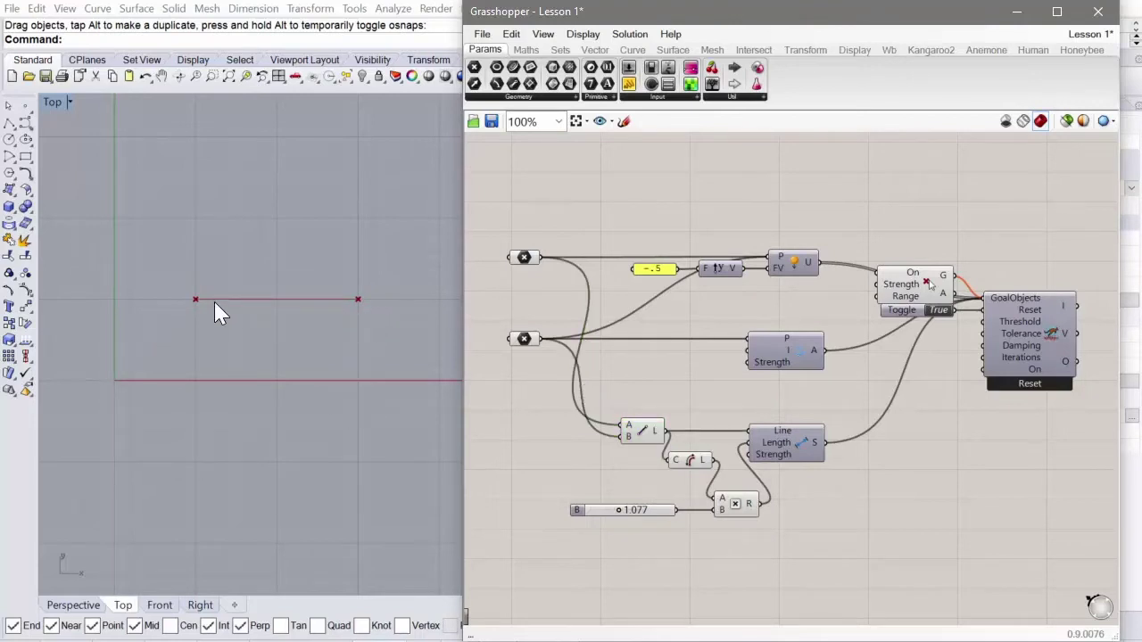
pyautogui.moveTo(683, 369); pyautogui.dragTo(632, 380, button='right')
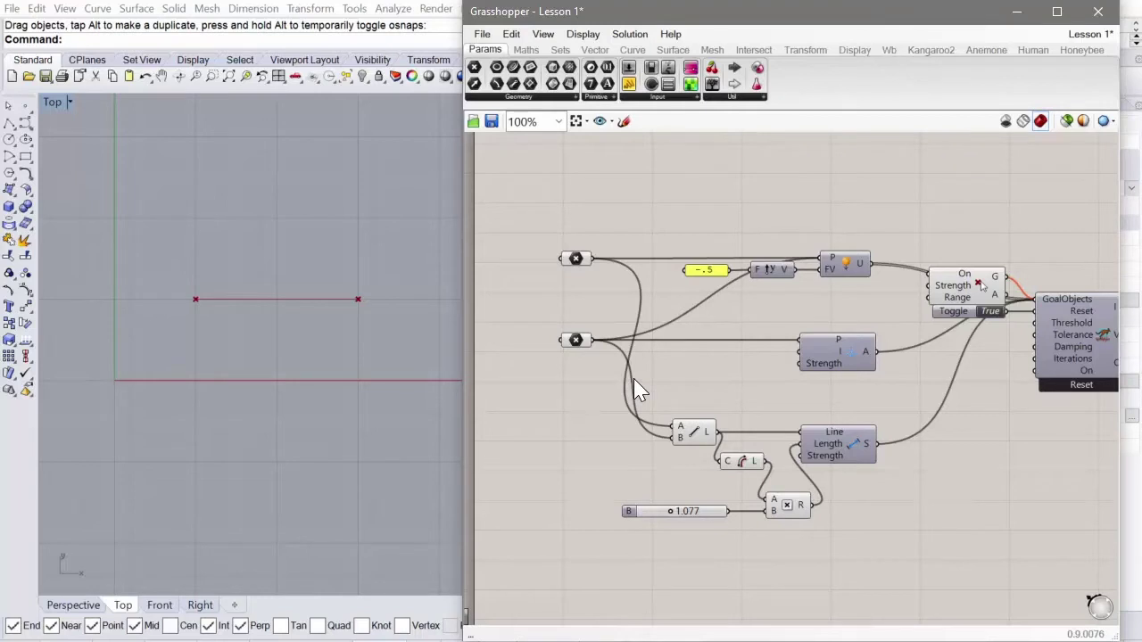
# Disable the Kangaroo solver component.
pyautogui.click(1083, 304)
pyautogui.rightClick(1084, 304)
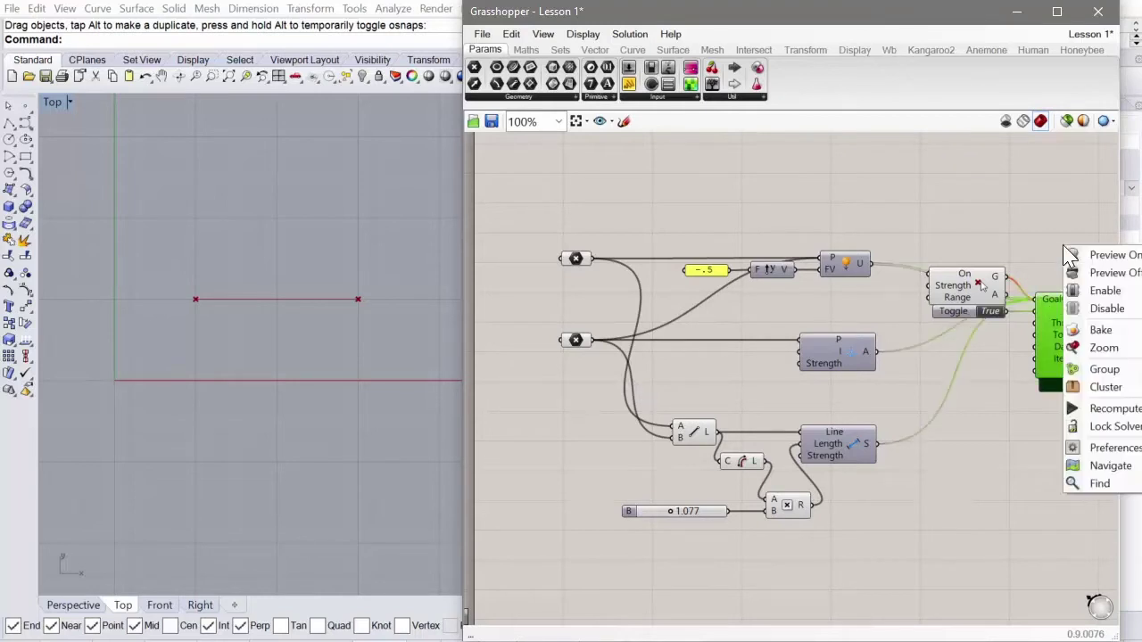
pyautogui.click(1124, 308)
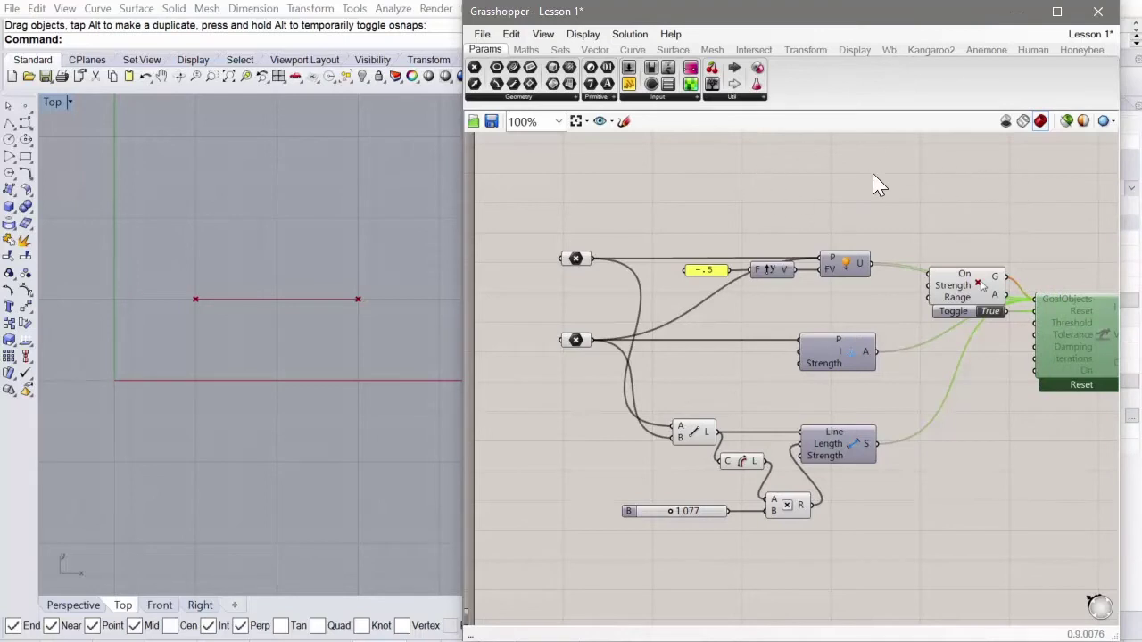
pyautogui.moveTo(772, 187); pyautogui.dragTo(800, 190, button='right')
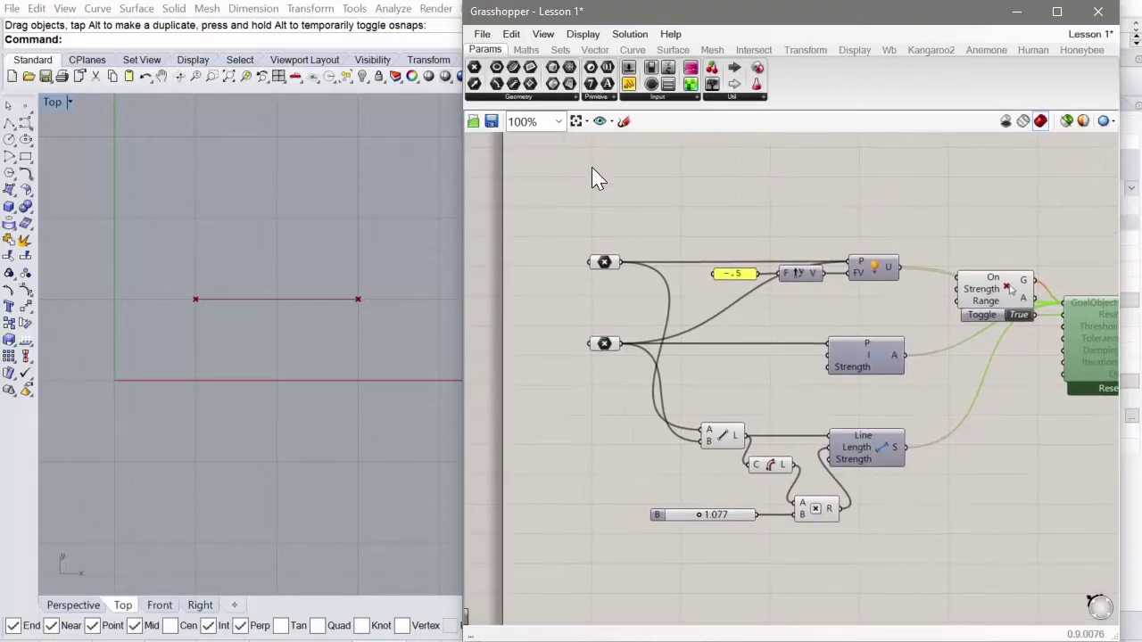
# Place a Curve-tab Divide Curve component after the Line component, with the line wired in.
pyautogui.moveTo(722, 440); pyautogui.dragTo(653, 417)
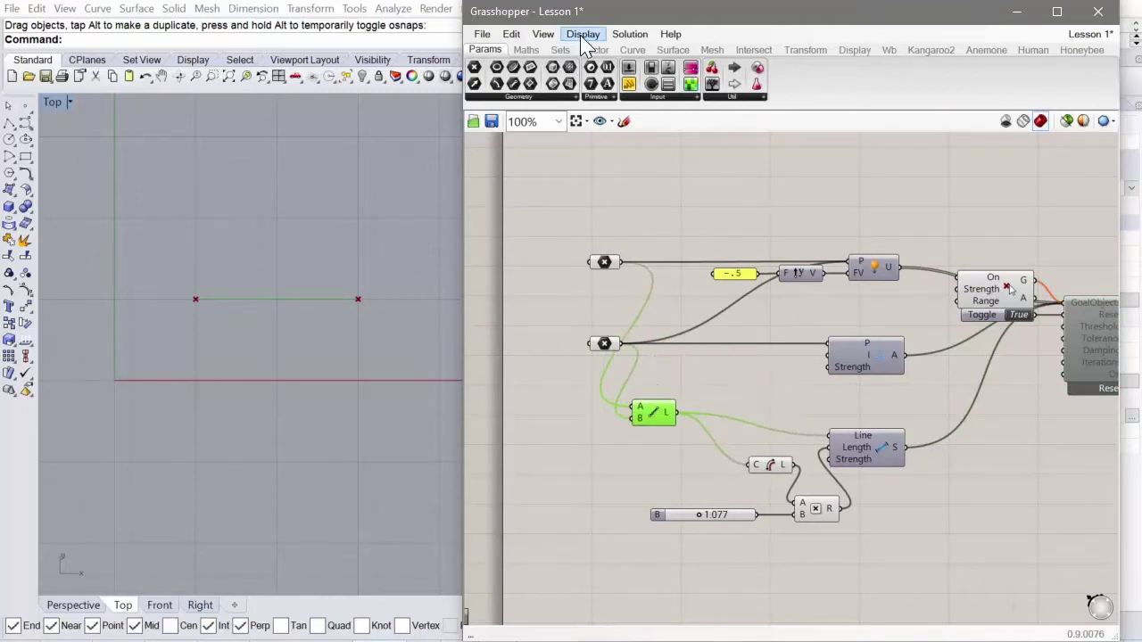
pyautogui.click(633, 51)
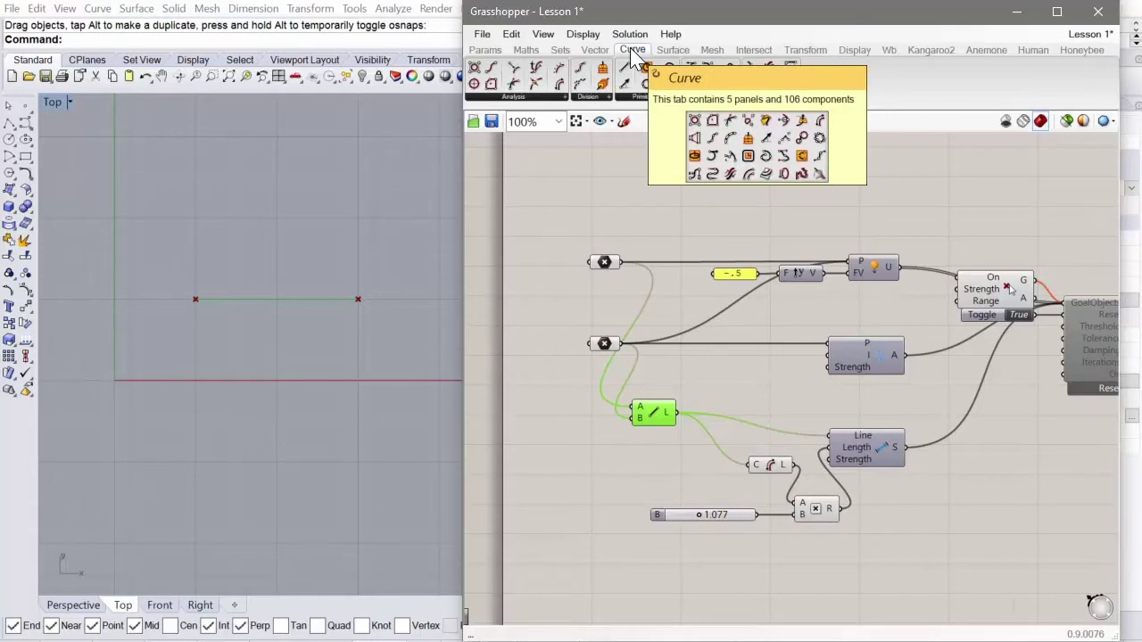
pyautogui.moveTo(580, 69); pyautogui.dragTo(723, 424)
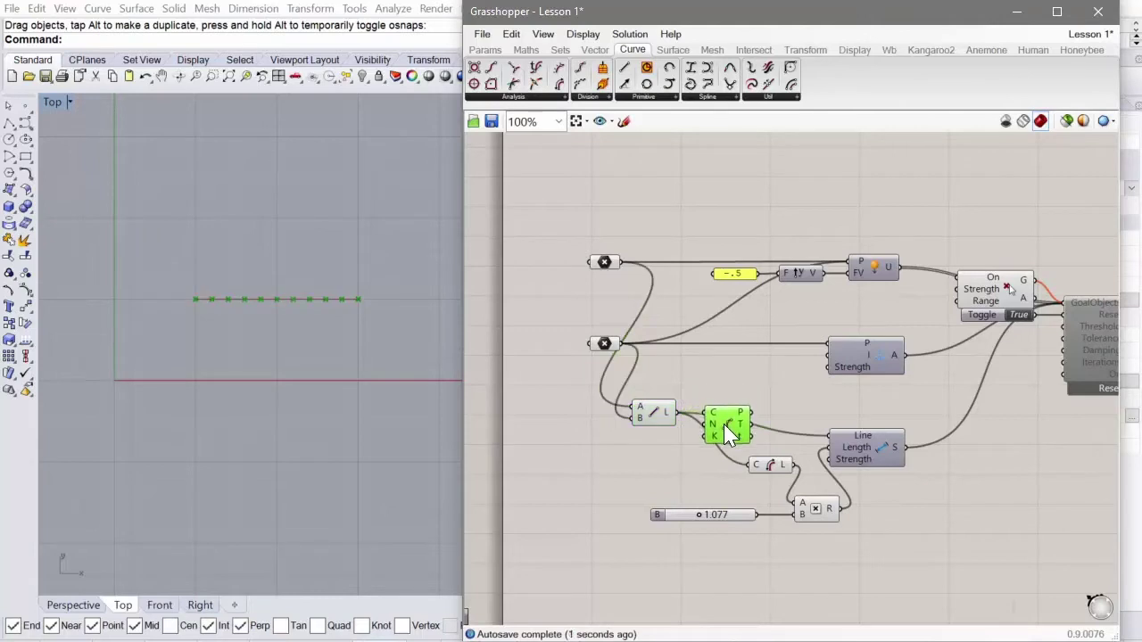
pyautogui.scroll(3, 334, 316)
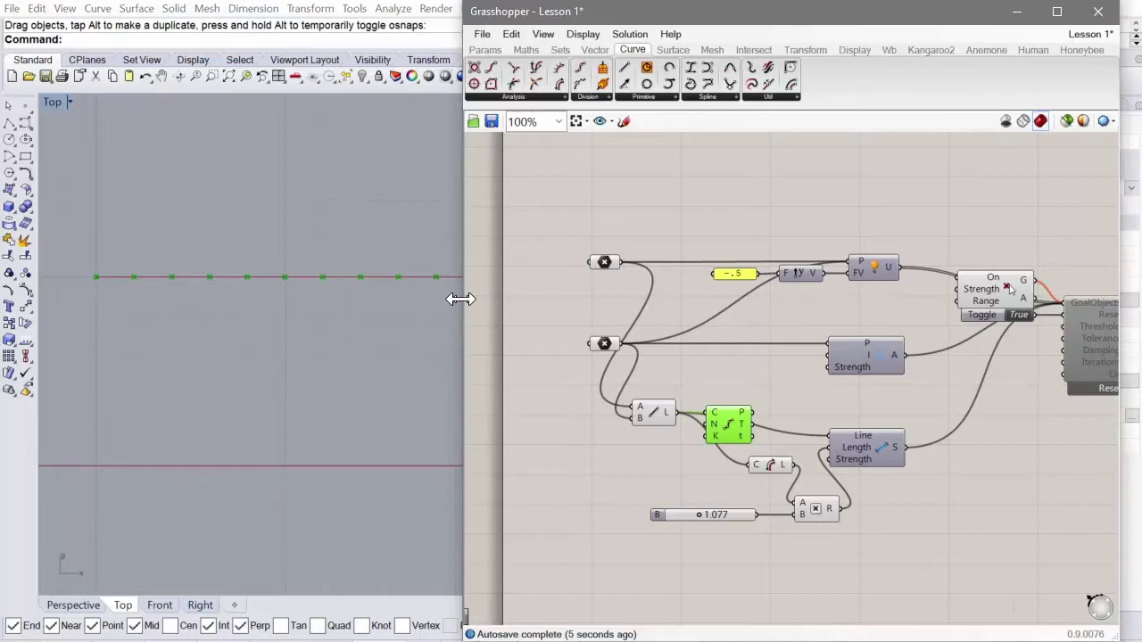
pyautogui.moveTo(463, 298); pyautogui.dragTo(640, 300)
# Add a number slider set to 50 beside the Divide Curve component.
pyautogui.moveTo(441, 371); pyautogui.dragTo(500, 371, button='right')
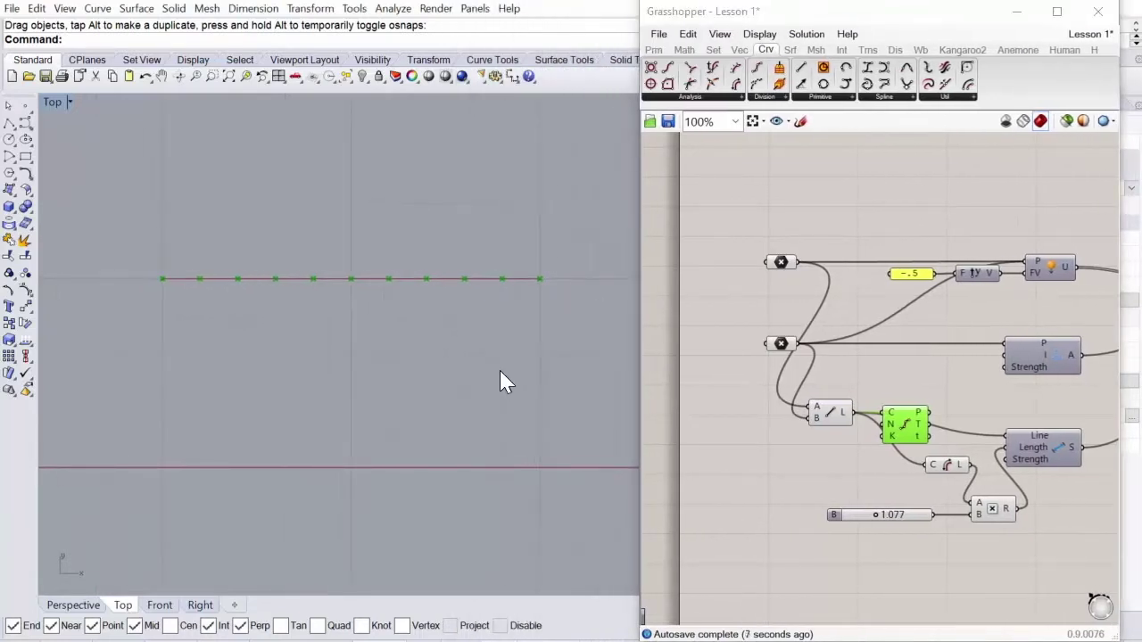
pyautogui.doubleClick(751, 428)
pyautogui.write('50')
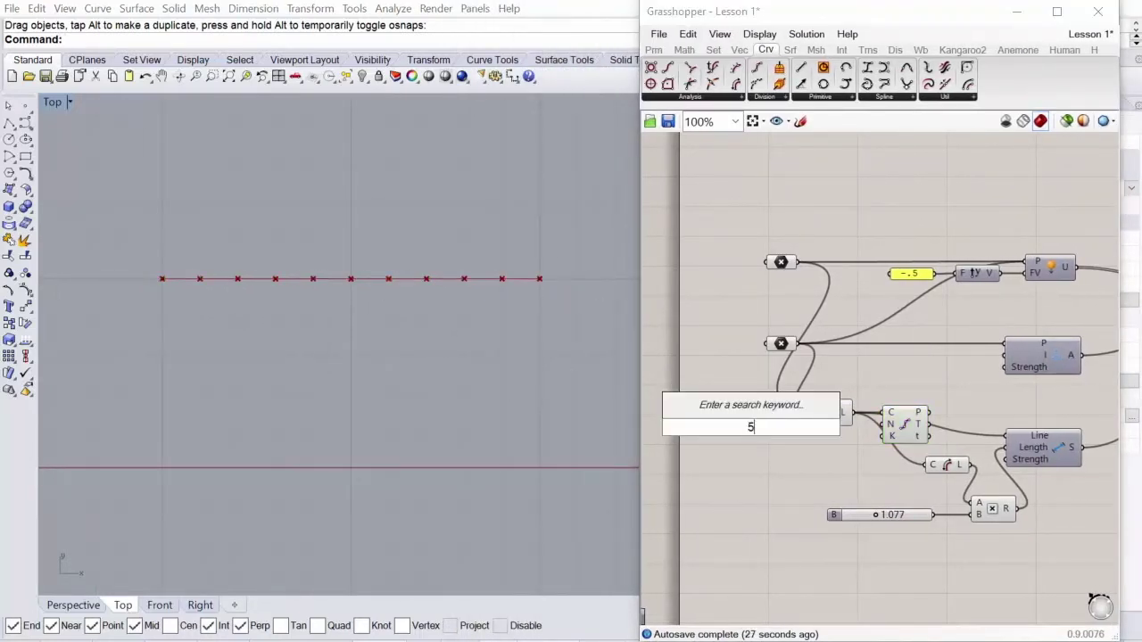
pyautogui.press('Return')
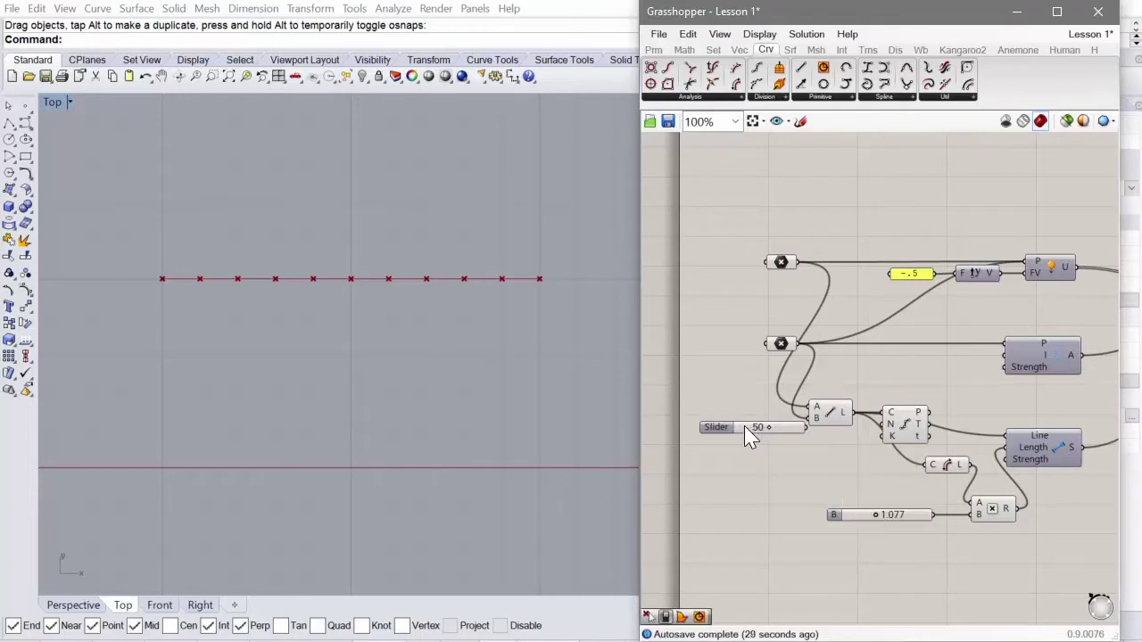
pyautogui.moveTo(758, 427); pyautogui.dragTo(915, 399)
# Connect the slider to Divide Curve's Count and lower it to 7.
pyautogui.scroll(3, 843, 453)
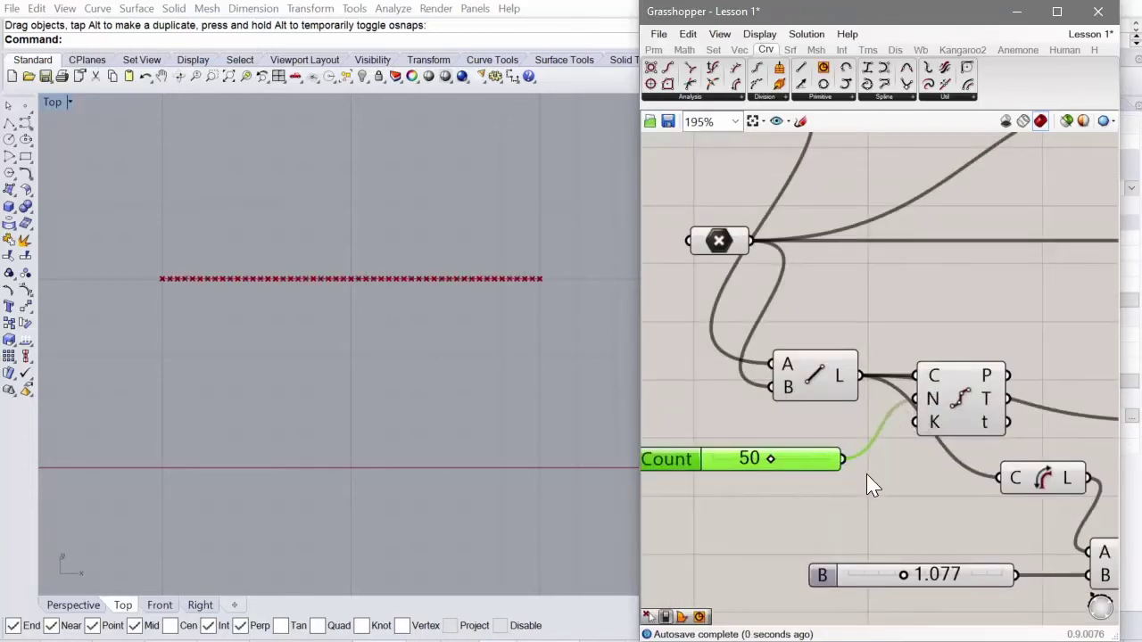
pyautogui.moveTo(866, 485); pyautogui.dragTo(1013, 466, button='right')
pyautogui.scroll(5, 913, 459)
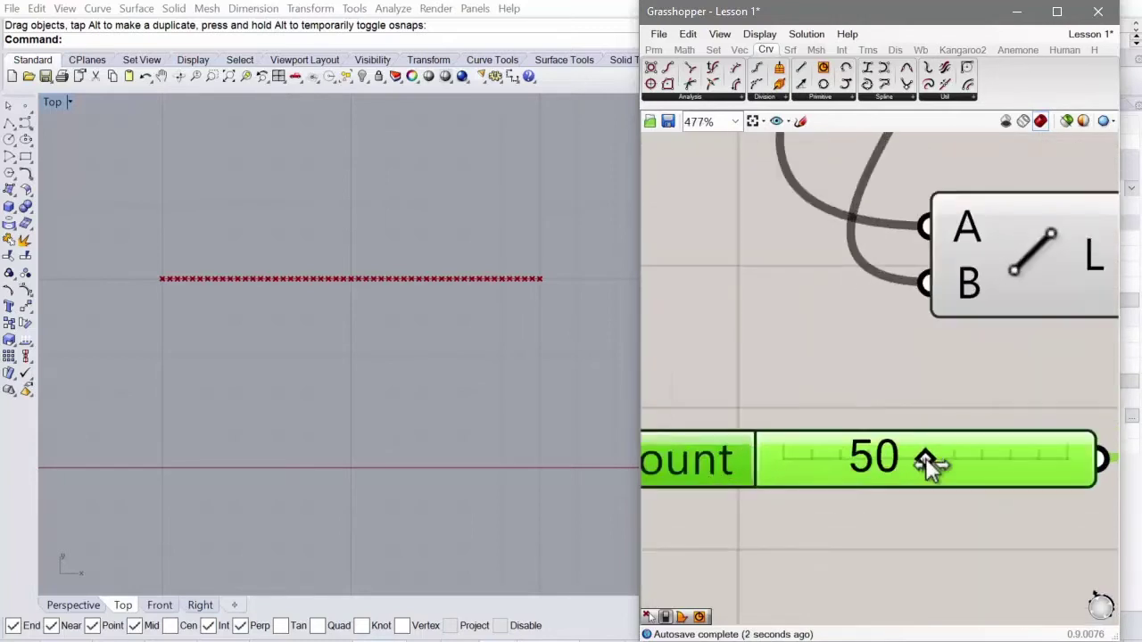
pyautogui.moveTo(928, 463); pyautogui.dragTo(804, 472)
pyautogui.scroll(-4, 388, 395)
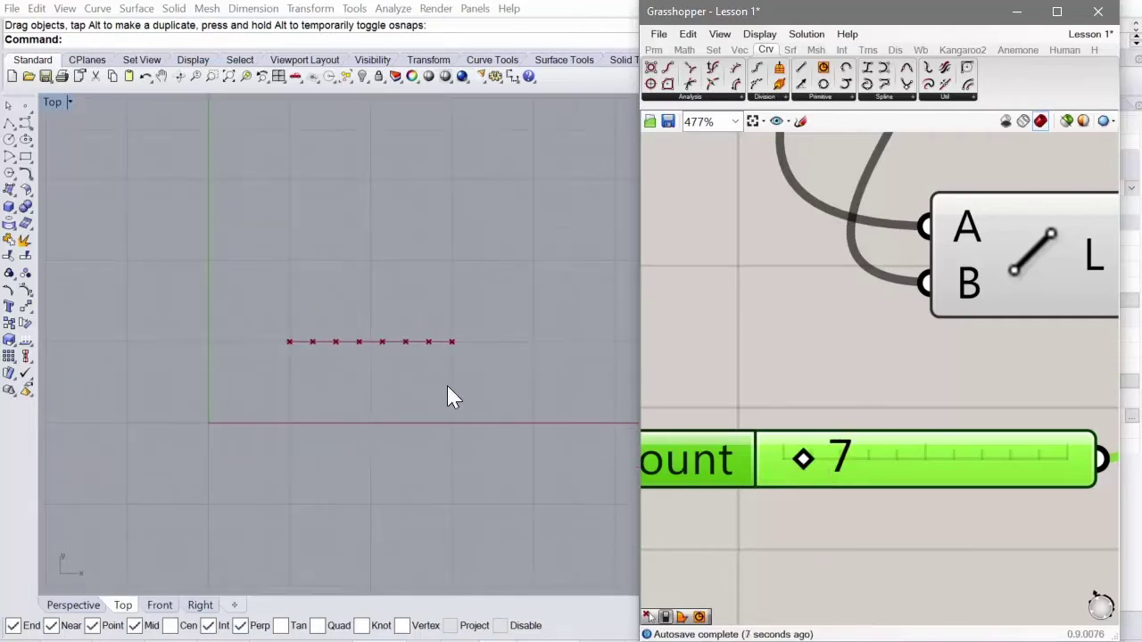
pyautogui.moveTo(757, 372); pyautogui.dragTo(749, 362, button='right')
pyautogui.scroll(-5, 749, 362)
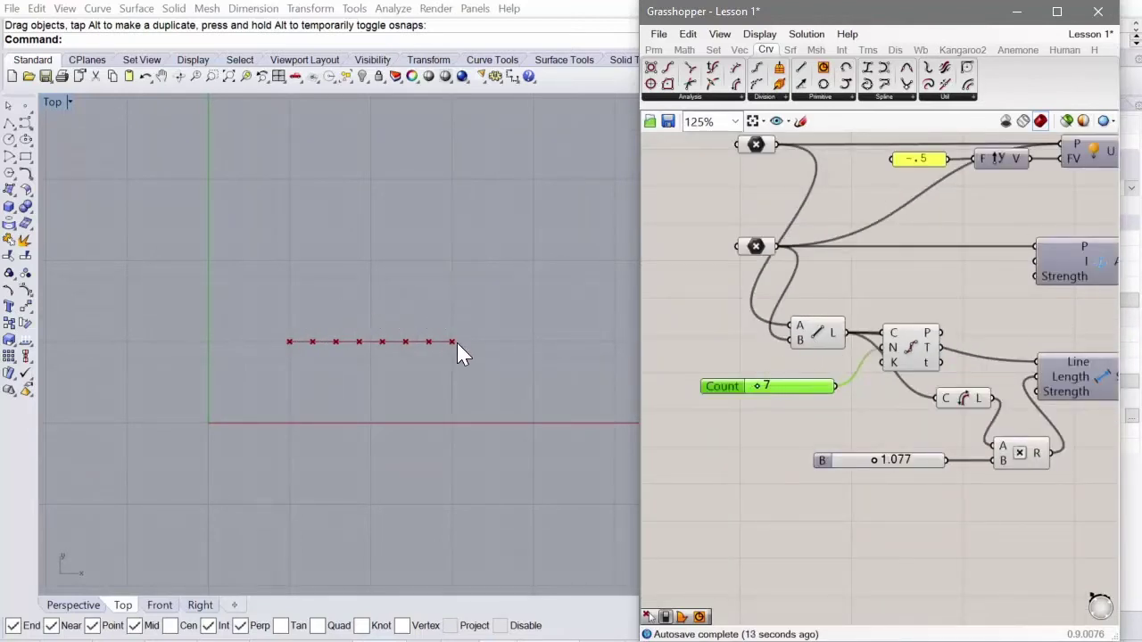
pyautogui.moveTo(710, 386); pyautogui.dragTo(728, 371)
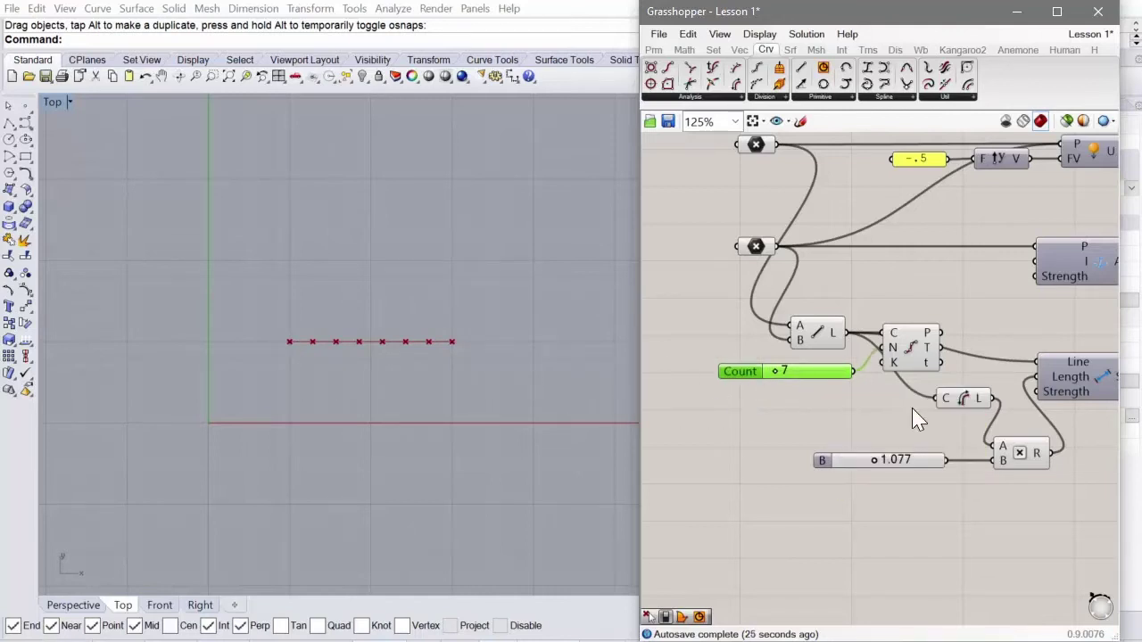
# Add a Shatter component fed by the line and the Divide Curve t parameters.
pyautogui.moveTo(912, 408); pyautogui.dragTo(818, 433, button='right')
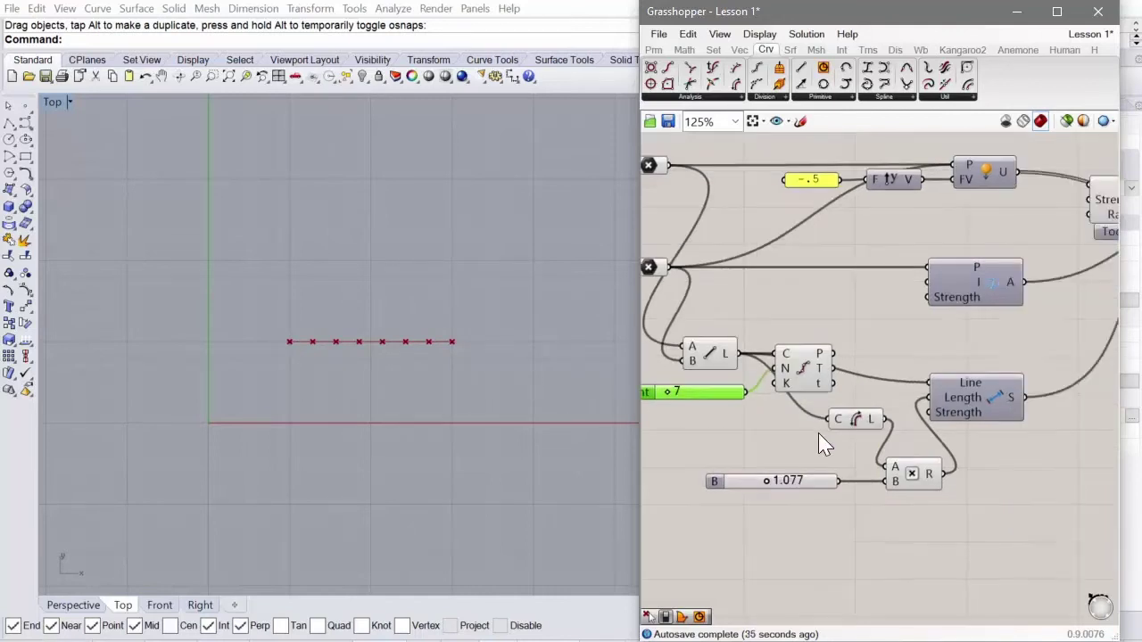
pyautogui.click(814, 374)
pyautogui.moveTo(756, 79); pyautogui.dragTo(831, 290)
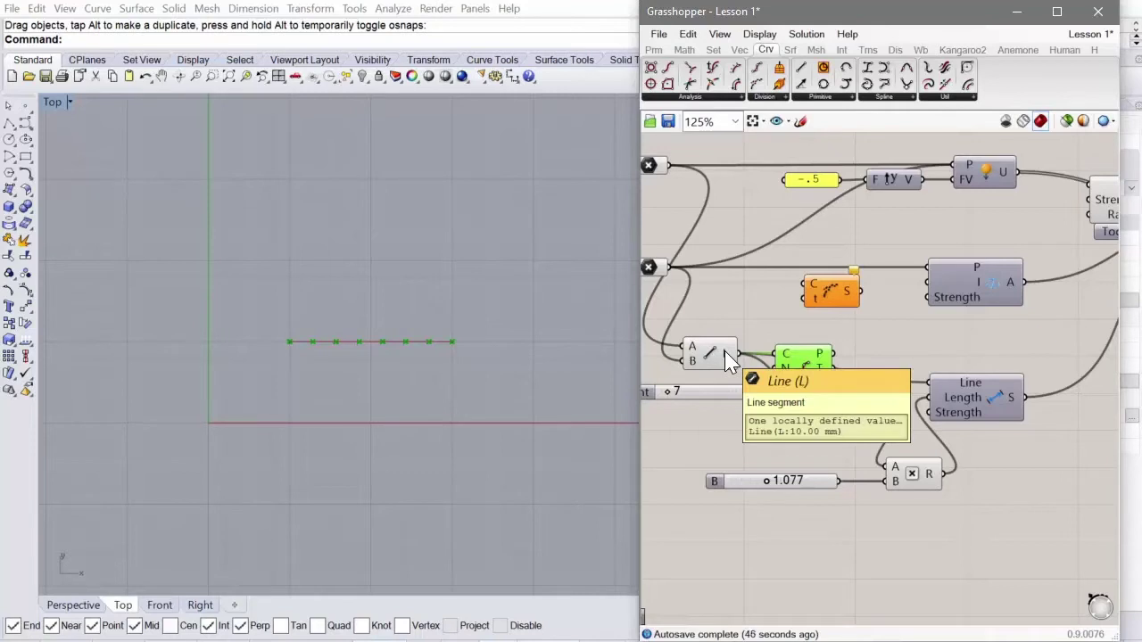
pyautogui.moveTo(729, 353); pyautogui.dragTo(876, 315)
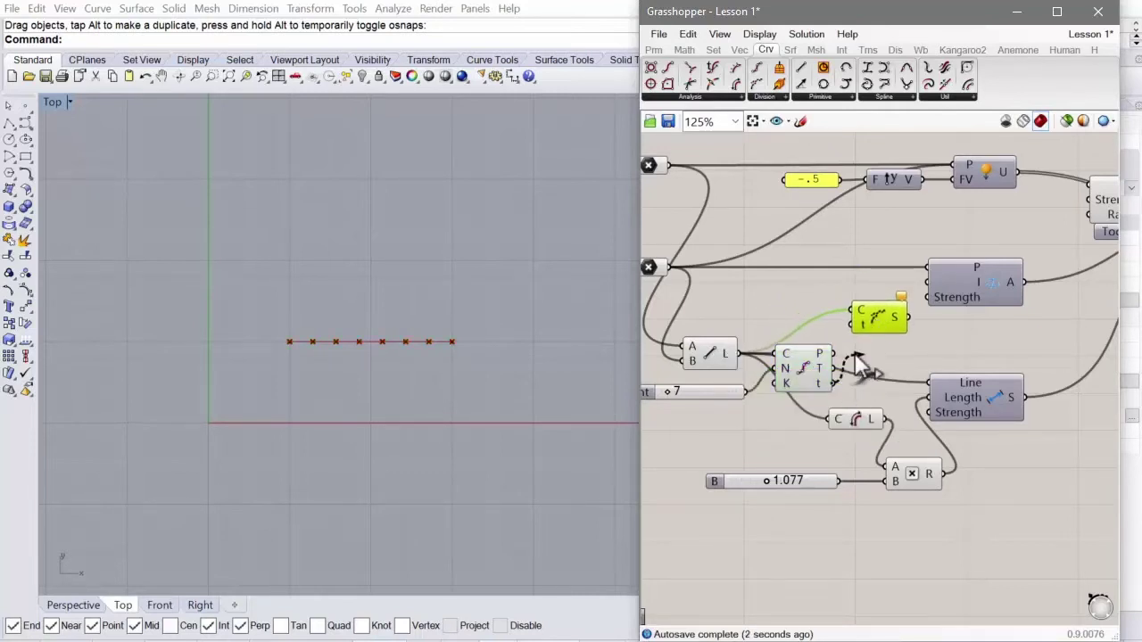
pyautogui.moveTo(855, 356); pyautogui.dragTo(862, 325)
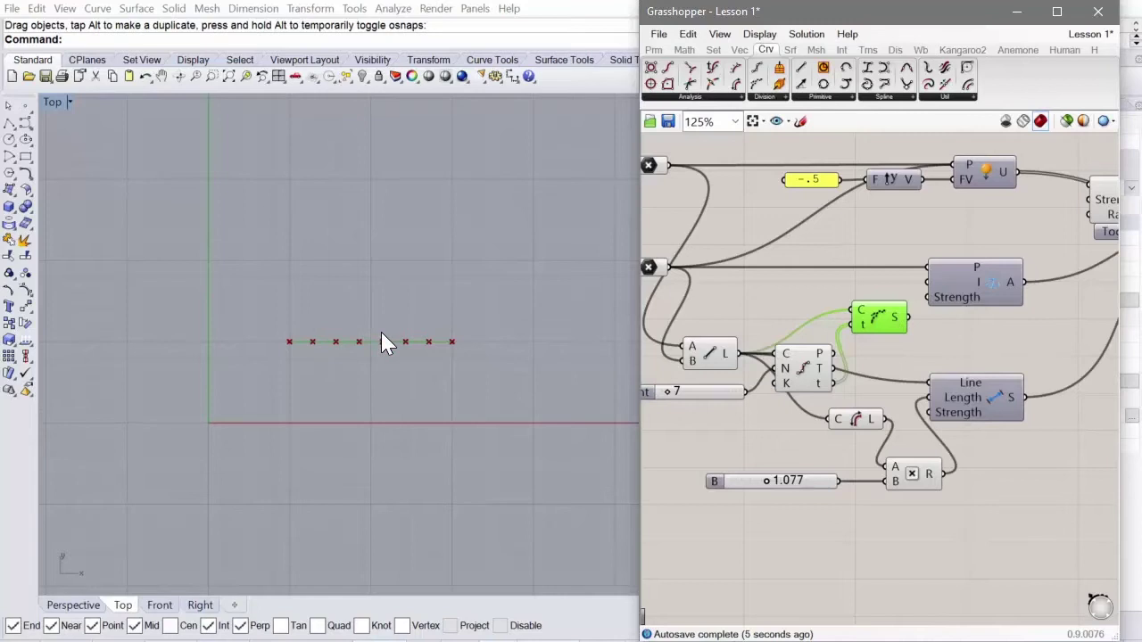
# Rearrange Shatter, Curve Length and Multiplication components into a tidy layout.
pyautogui.moveTo(881, 315); pyautogui.dragTo(878, 342)
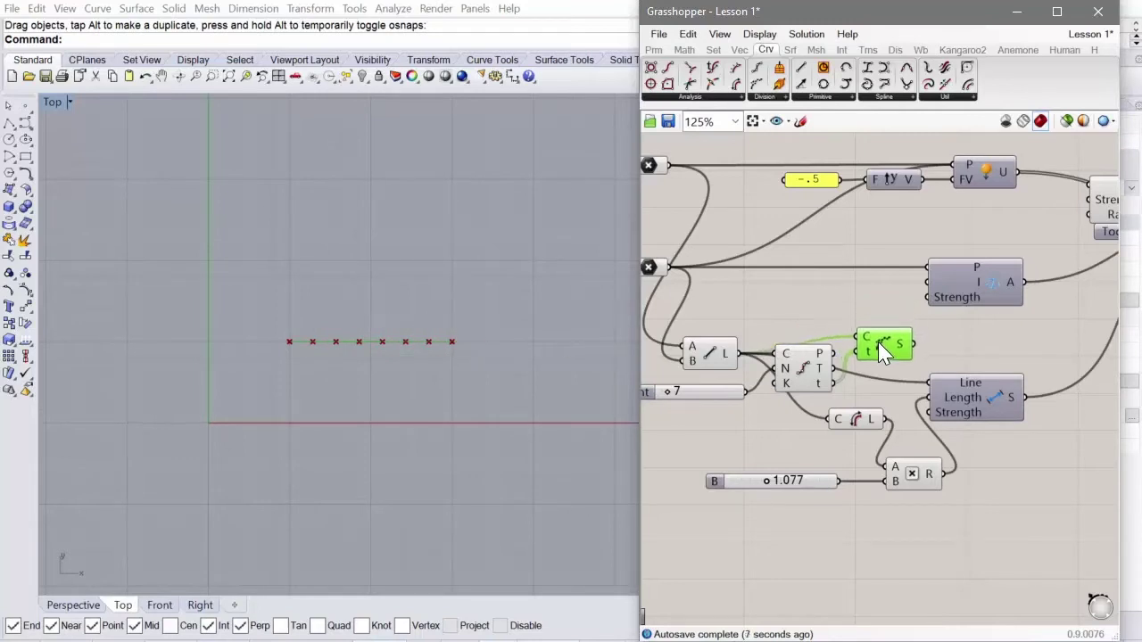
pyautogui.click(698, 352)
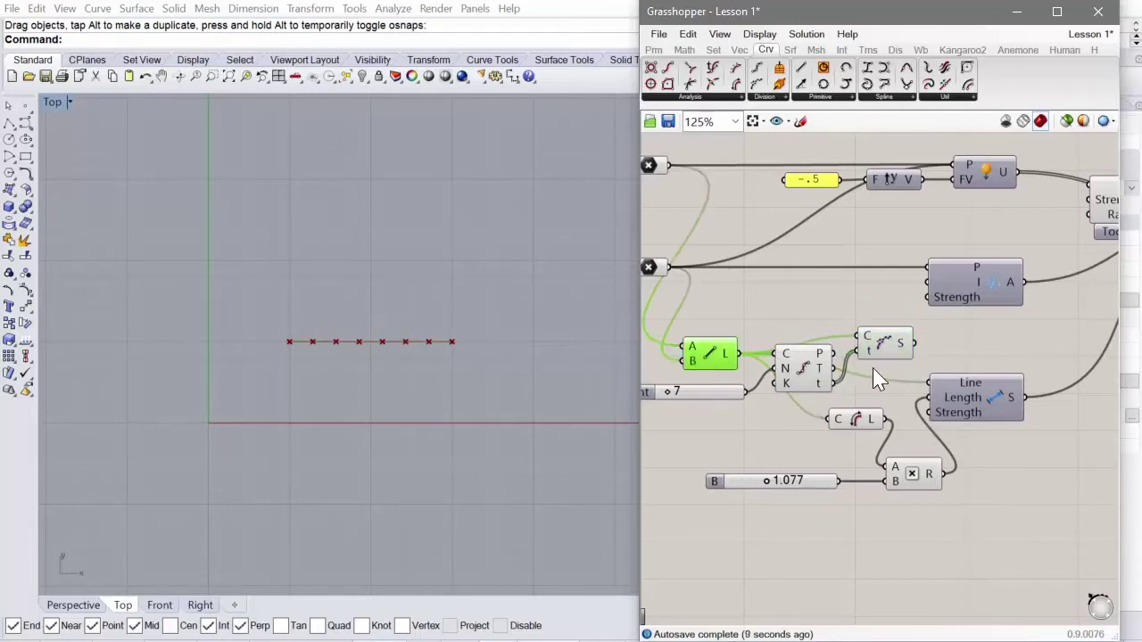
pyautogui.click(969, 397)
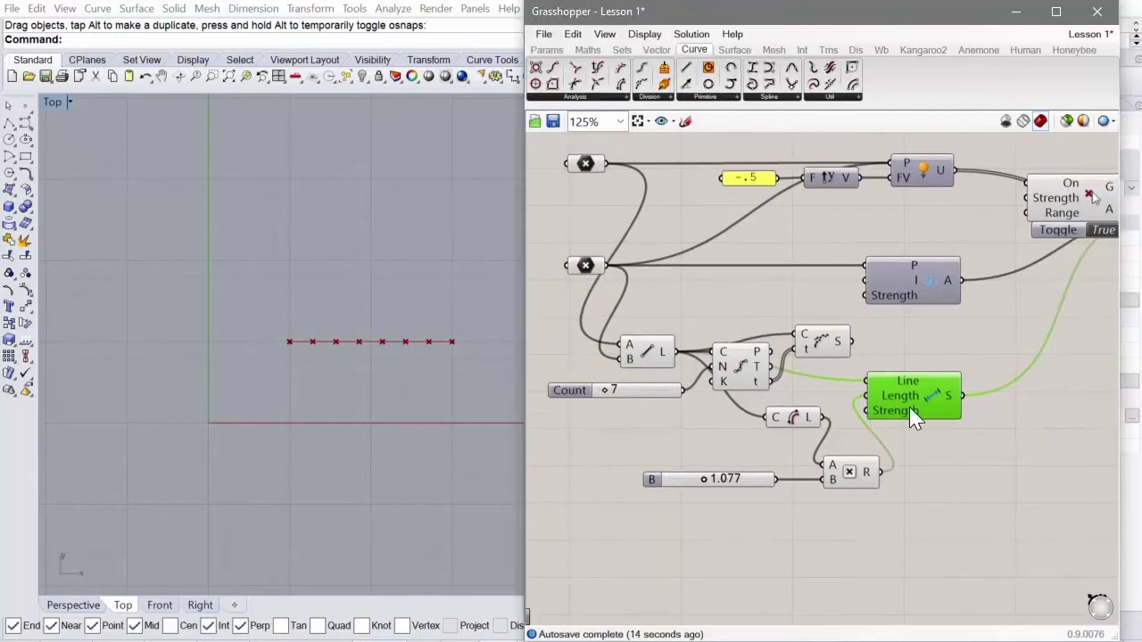
pyautogui.moveTo(824, 335); pyautogui.dragTo(901, 381)
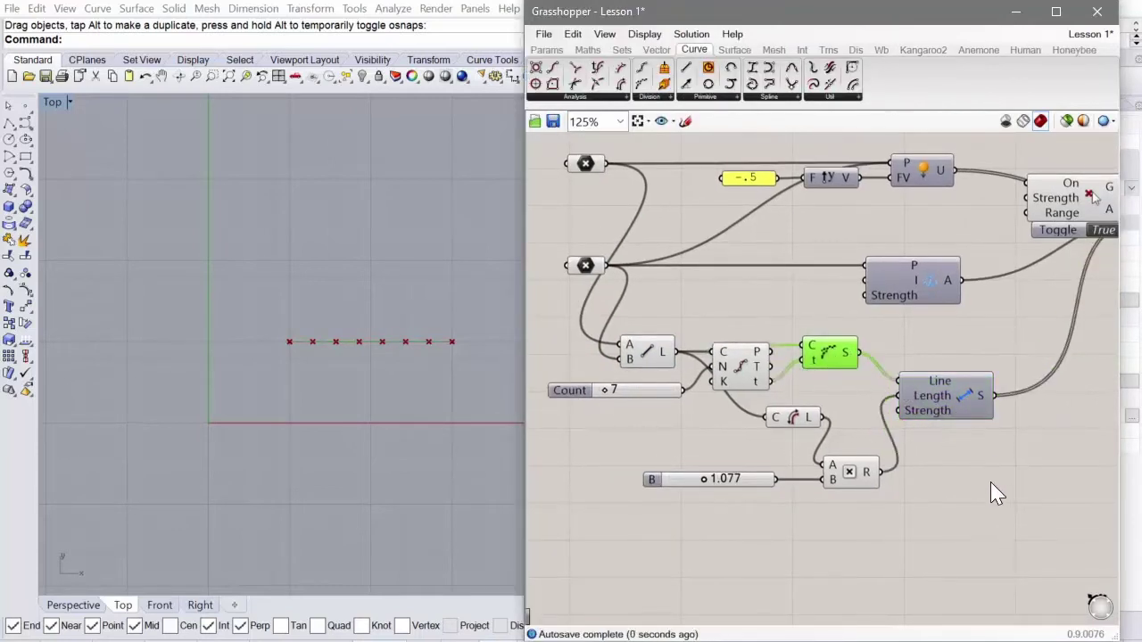
pyautogui.click(990, 482)
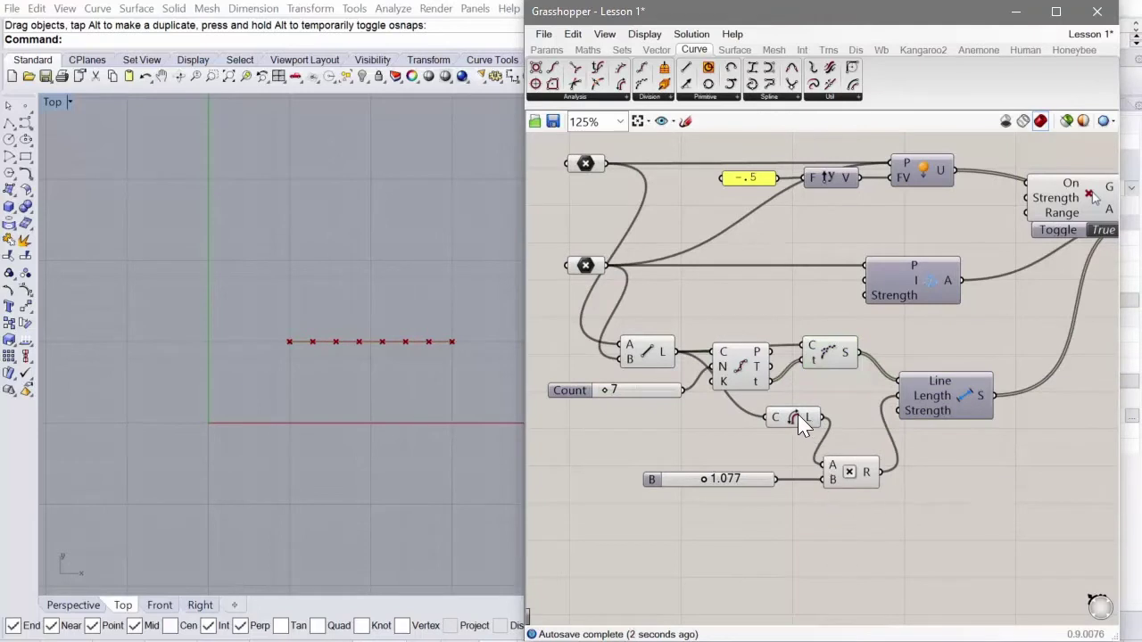
pyautogui.moveTo(799, 421); pyautogui.dragTo(793, 441)
pyautogui.moveTo(845, 469); pyautogui.dragTo(859, 468)
pyautogui.click(789, 443)
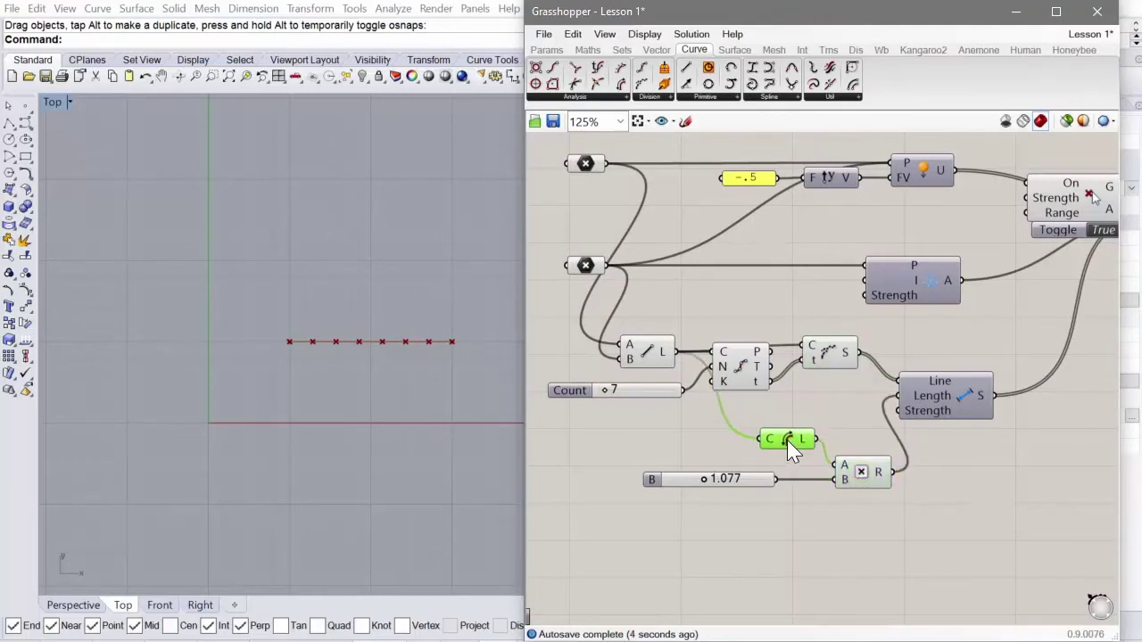
# Wire Shatter's segments output into Curve Length's curve input.
pyautogui.scroll(3, 776, 484)
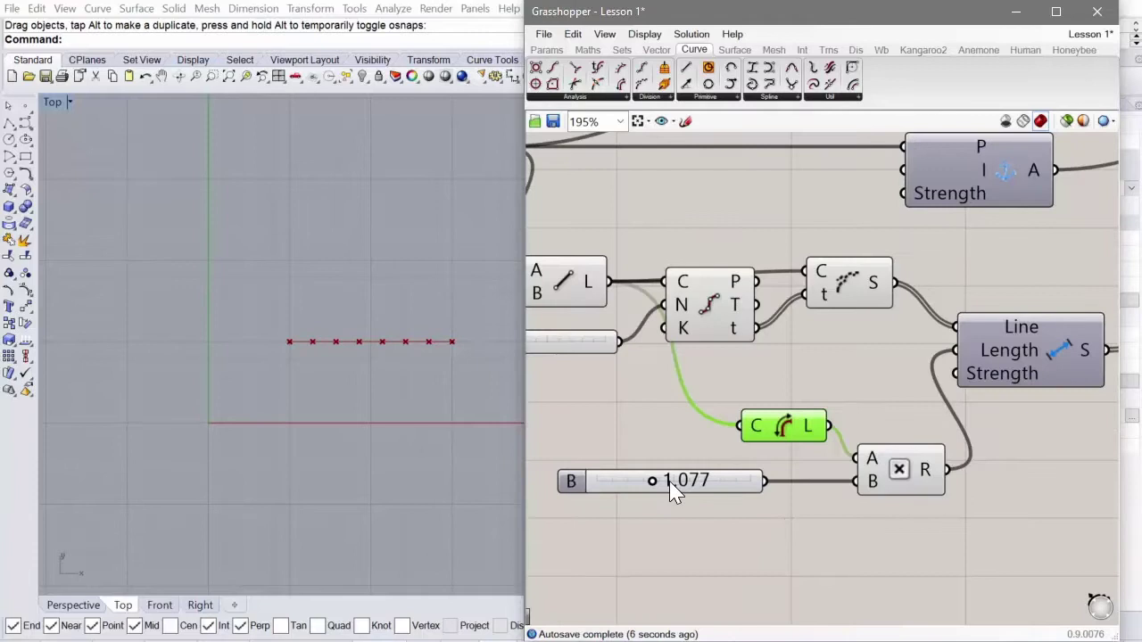
pyautogui.scroll(-1, 822, 441)
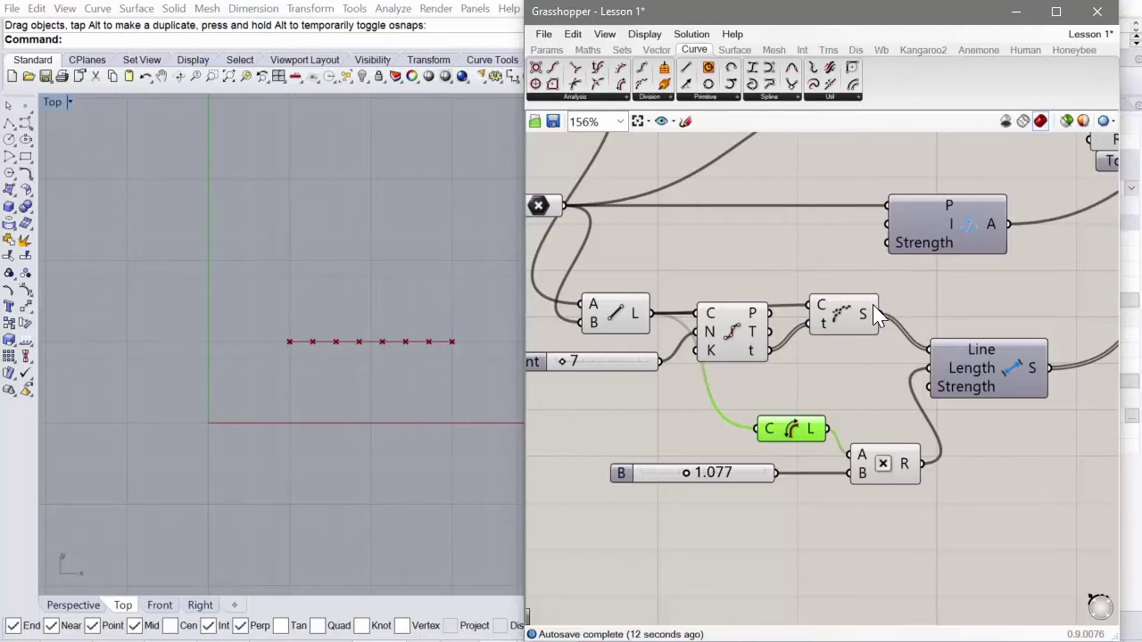
pyautogui.moveTo(876, 314)
pyautogui.moveTo(878, 314); pyautogui.dragTo(759, 430)
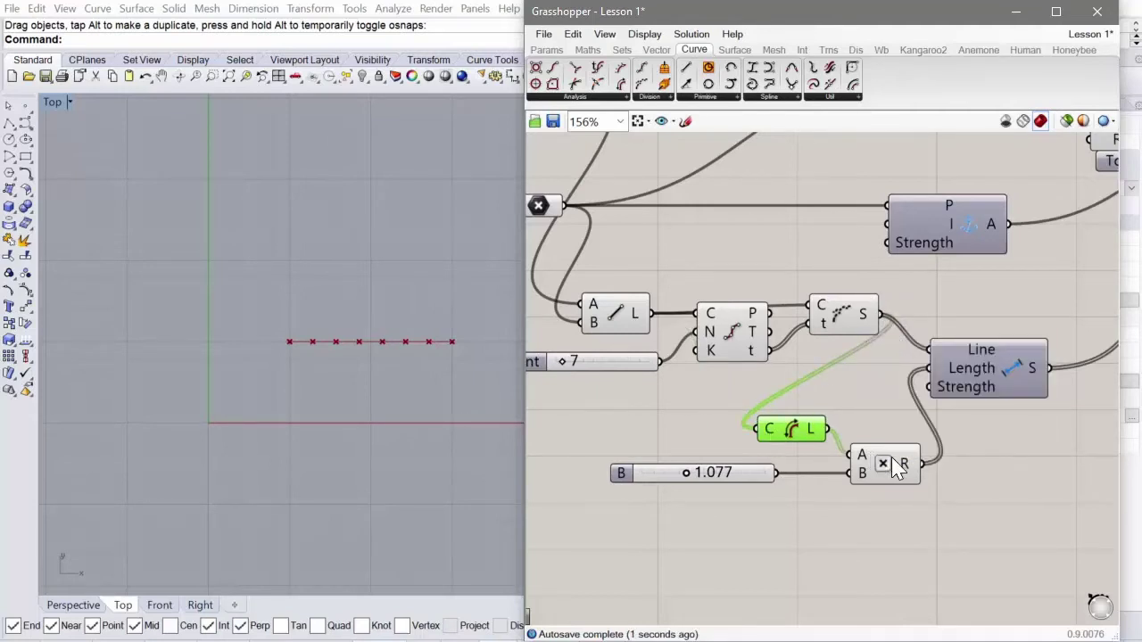
# Set the multiplier slider B to 1.
pyautogui.moveTo(910, 464)
pyautogui.doubleClick(735, 473)
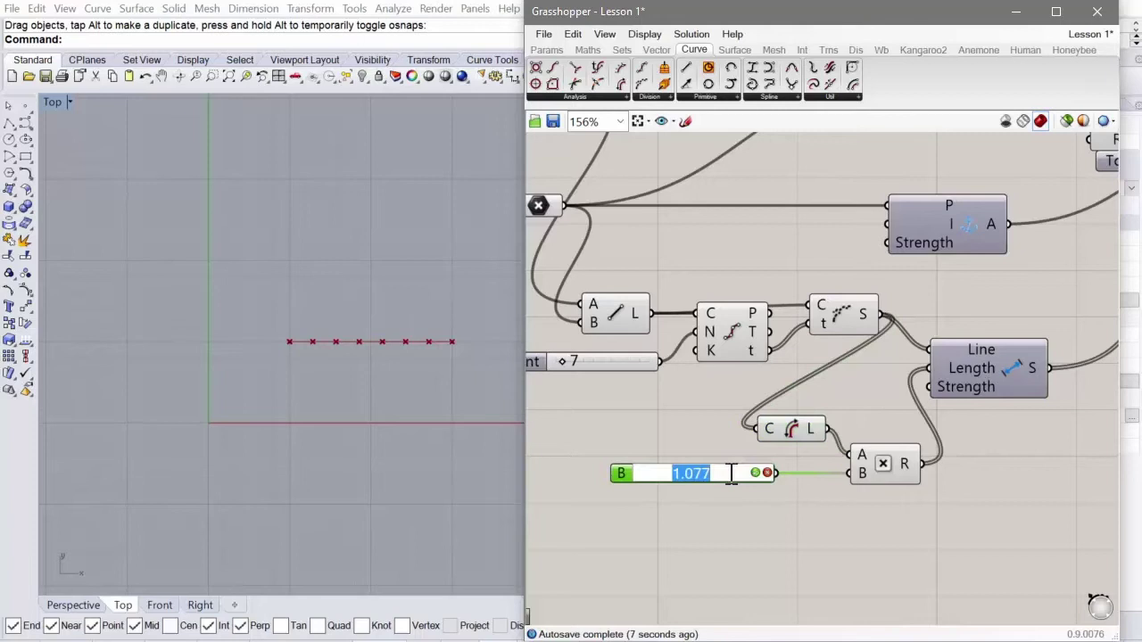
pyautogui.write('1')
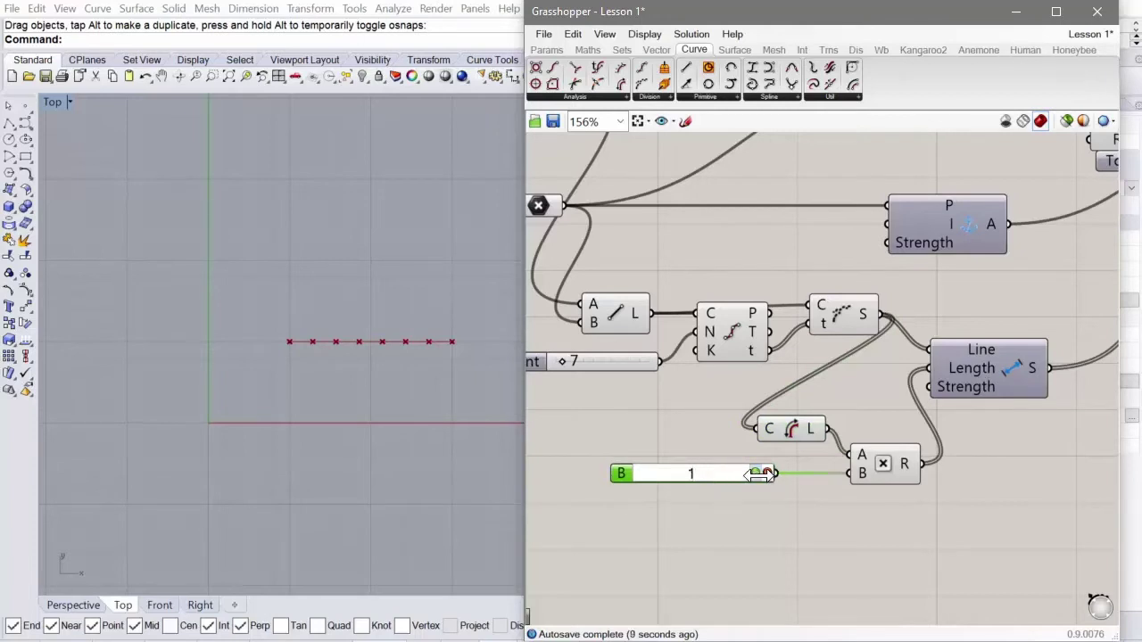
pyautogui.press('Return')
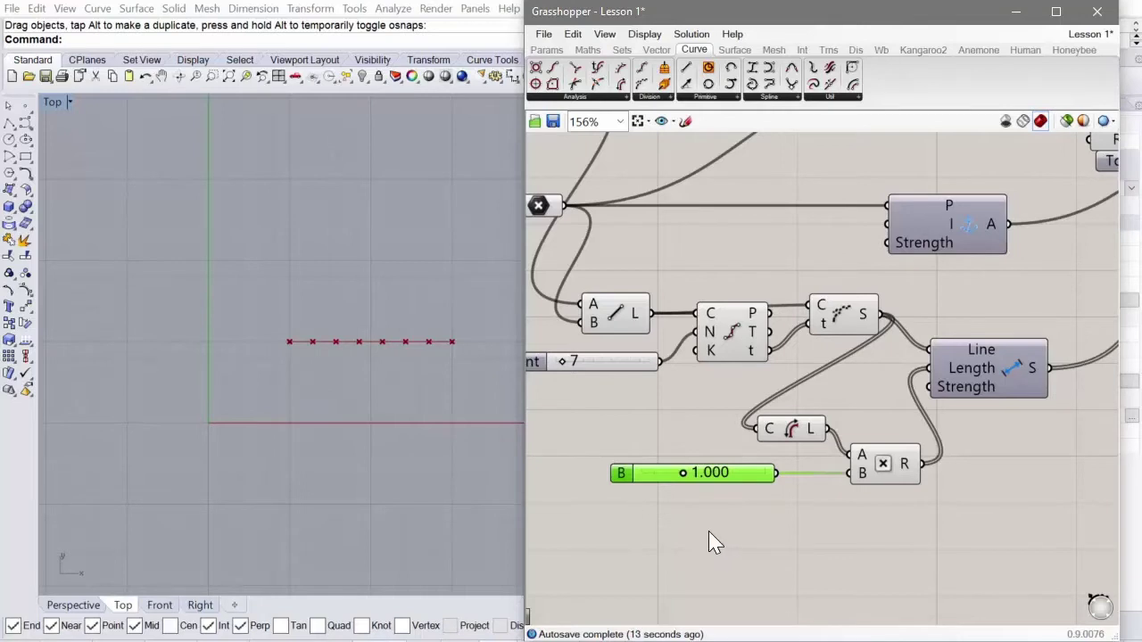
pyautogui.moveTo(710, 534); pyautogui.dragTo(714, 540, button='right')
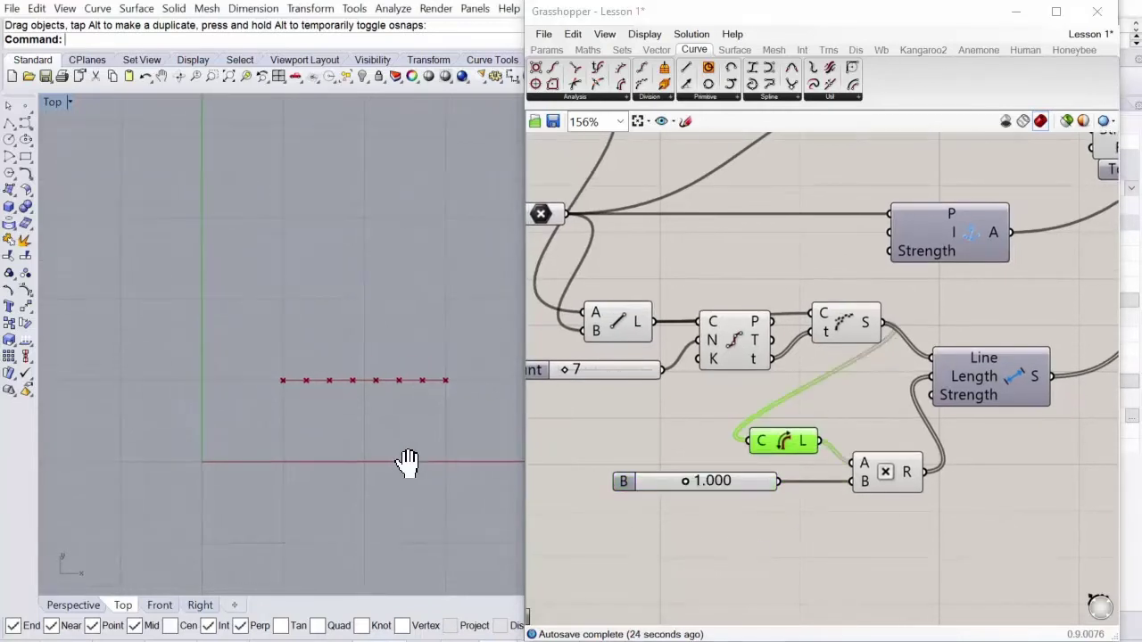
pyautogui.scroll(1, 387, 395)
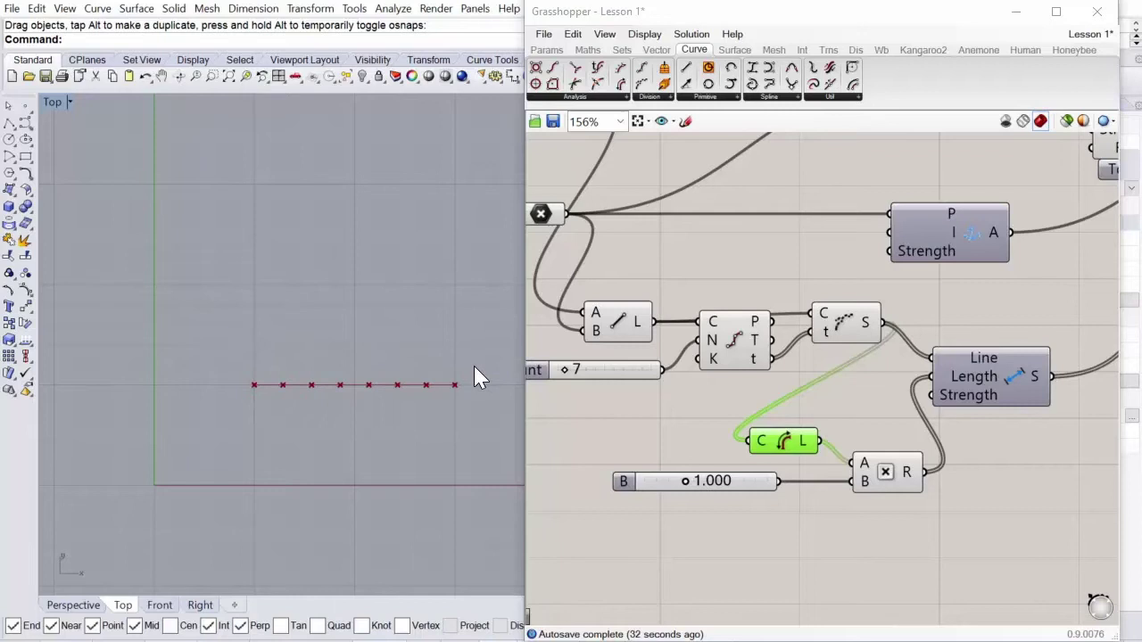
# Wire Divide Curve's points into the Unary Force P input.
pyautogui.moveTo(541, 408); pyautogui.dragTo(586, 467, button='right')
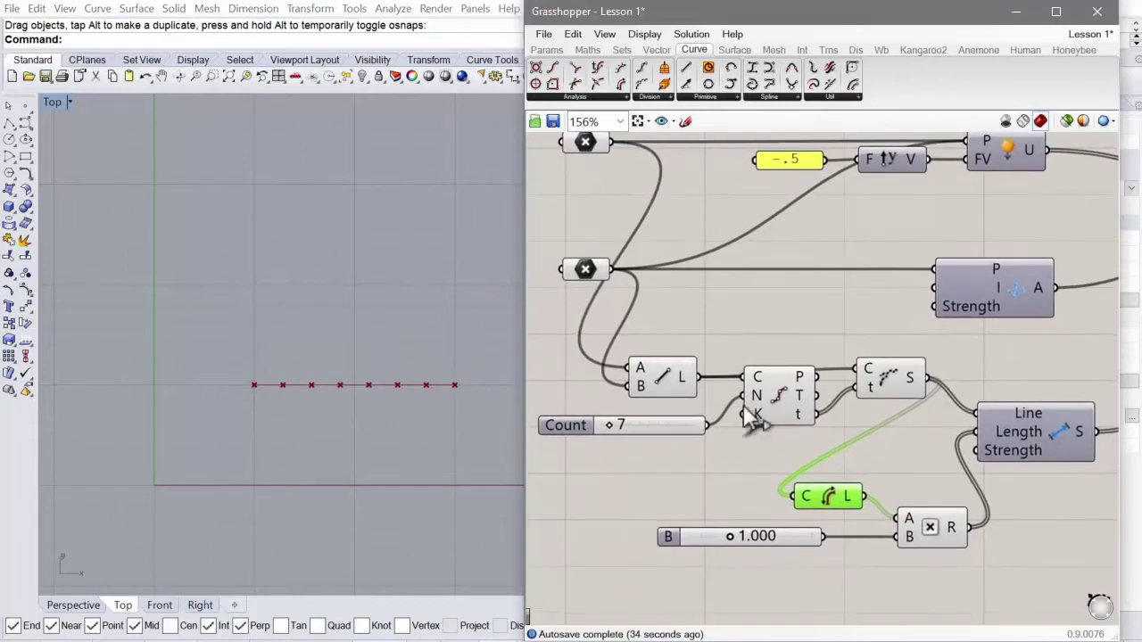
pyautogui.click(772, 401)
pyautogui.moveTo(793, 311); pyautogui.dragTo(757, 446, button='right')
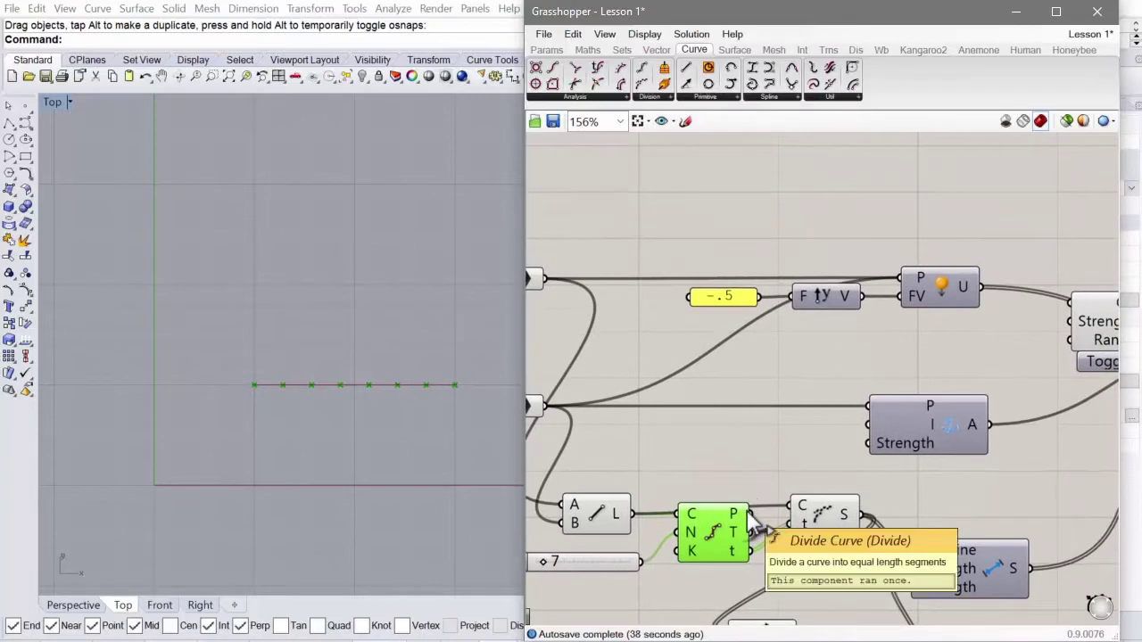
pyautogui.moveTo(751, 515); pyautogui.dragTo(915, 282)
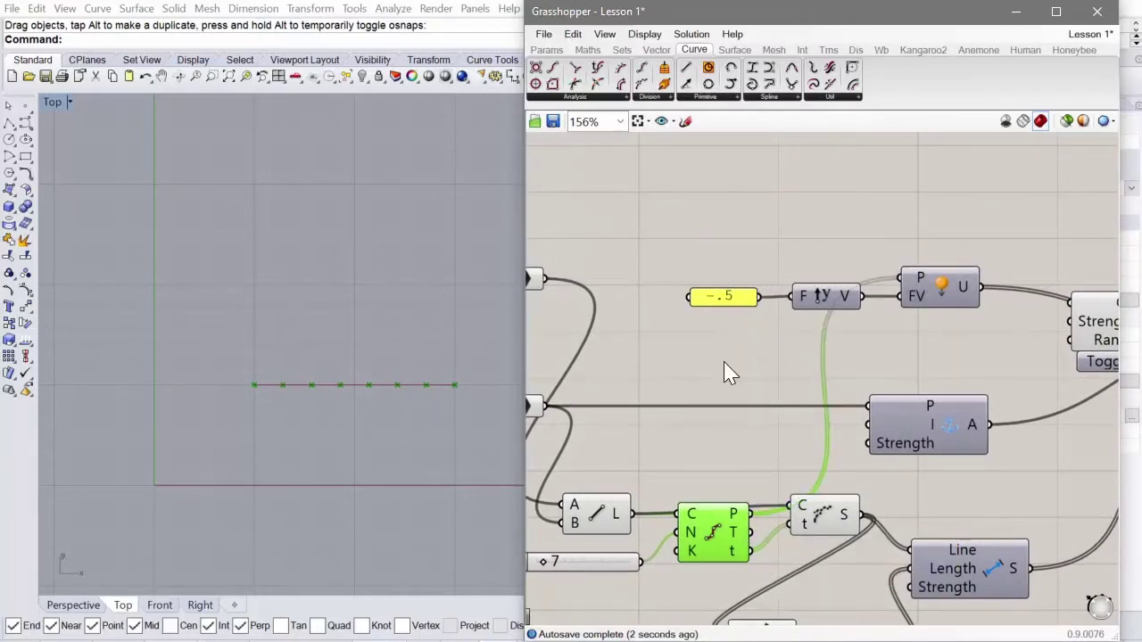
pyautogui.moveTo(725, 373); pyautogui.dragTo(769, 312, button='right')
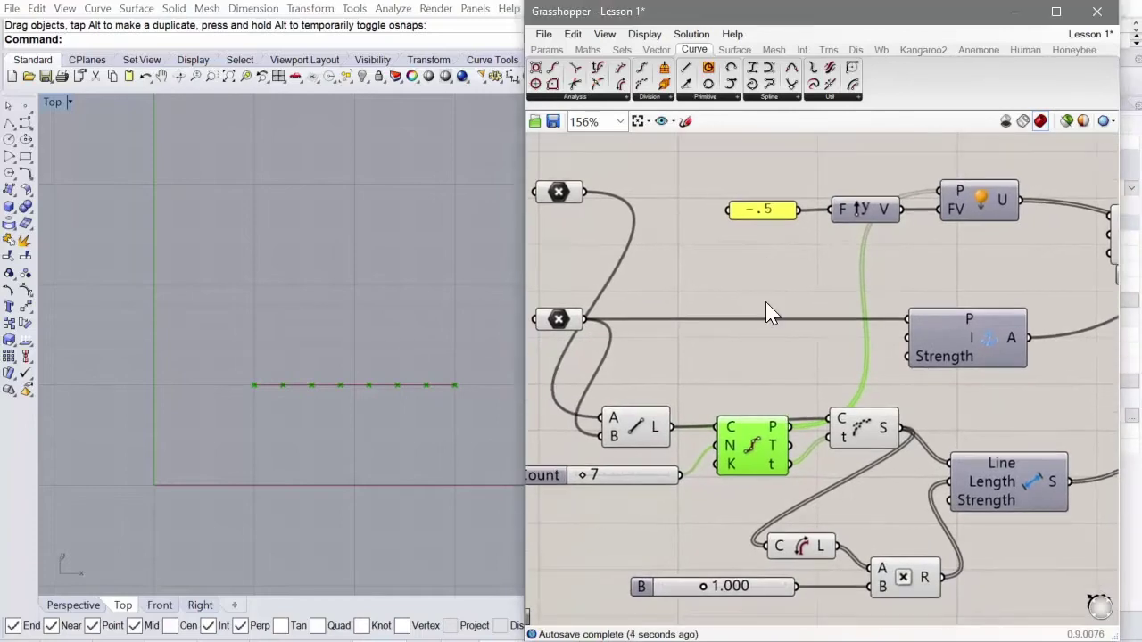
pyautogui.moveTo(425, 461); pyautogui.dragTo(357, 395, button='right')
pyautogui.click(786, 310)
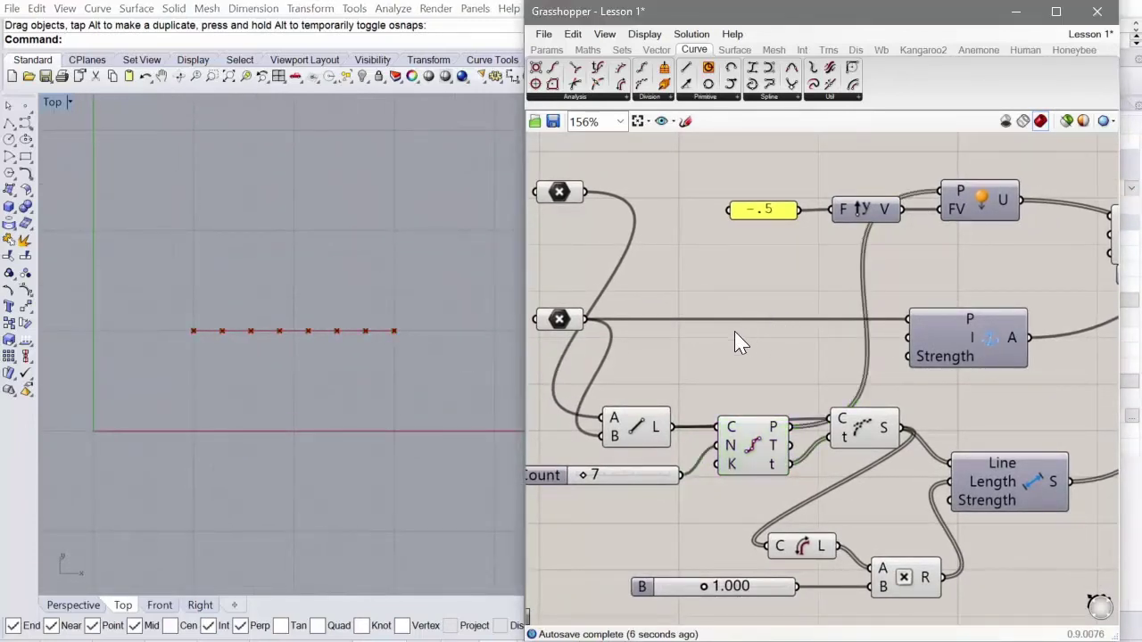
# Connect the top point parameter into the Anchor goal's P input.
pyautogui.scroll(-2, 680, 352)
pyautogui.scroll(1, 803, 332)
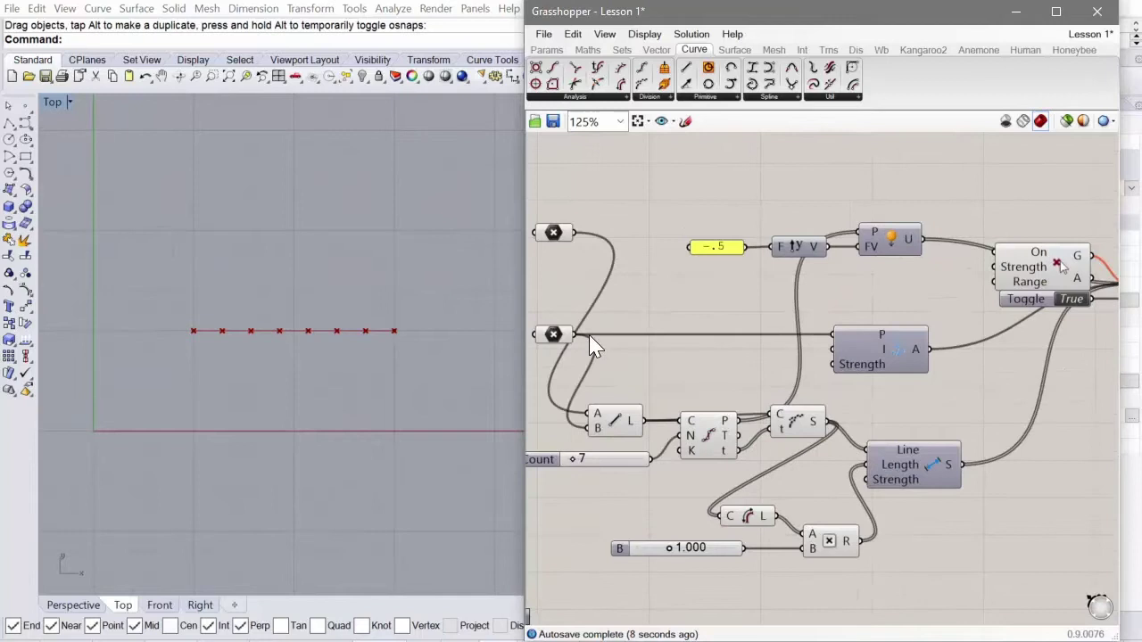
pyautogui.click(553, 337)
pyautogui.scroll(2, 199, 326)
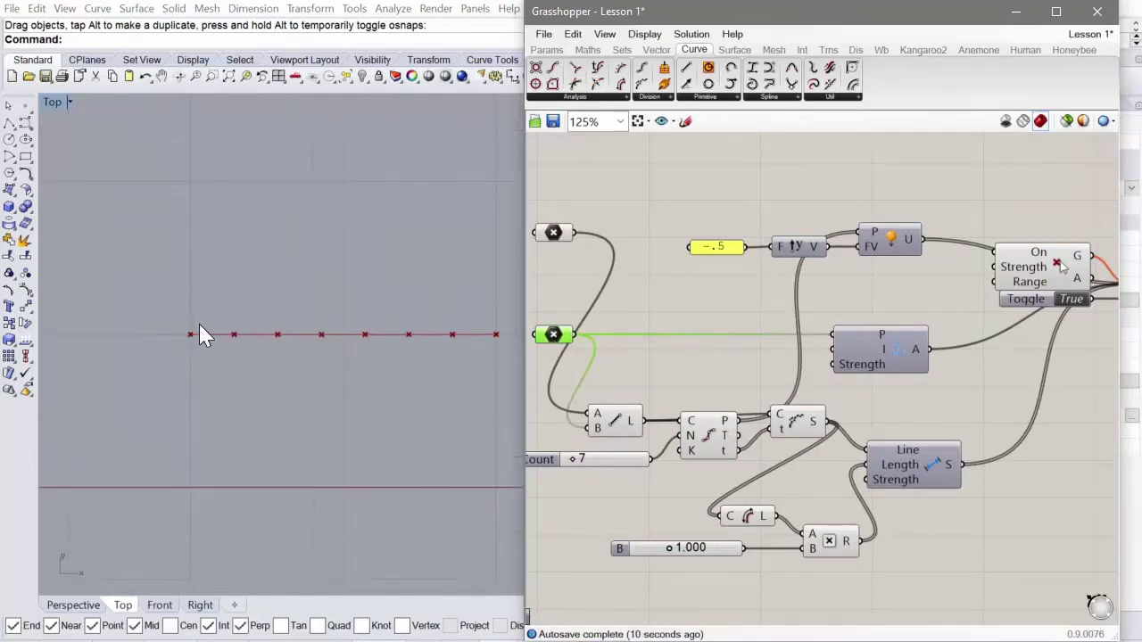
pyautogui.scroll(-1, 180, 339)
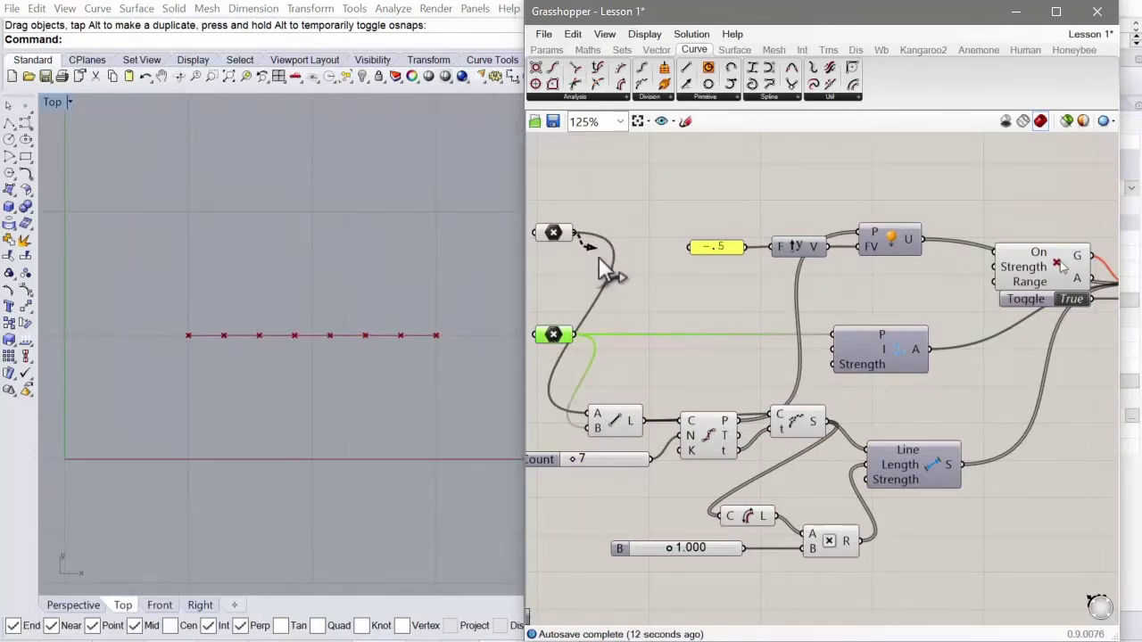
pyautogui.moveTo(599, 256); pyautogui.dragTo(832, 334)
pyautogui.moveTo(781, 362); pyautogui.dragTo(698, 367, button='right')
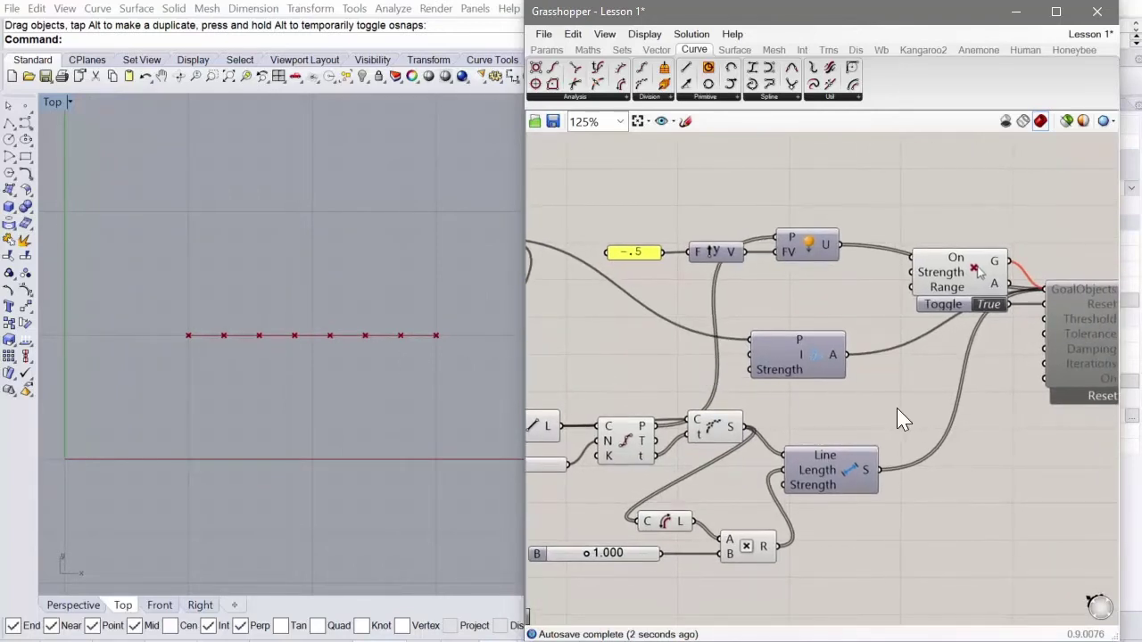
pyautogui.moveTo(903, 331); pyautogui.dragTo(918, 332, button='right')
pyautogui.scroll(-3, 651, 424)
# Window-select all components and turn their preview off.
pyautogui.scroll(3, 918, 377)
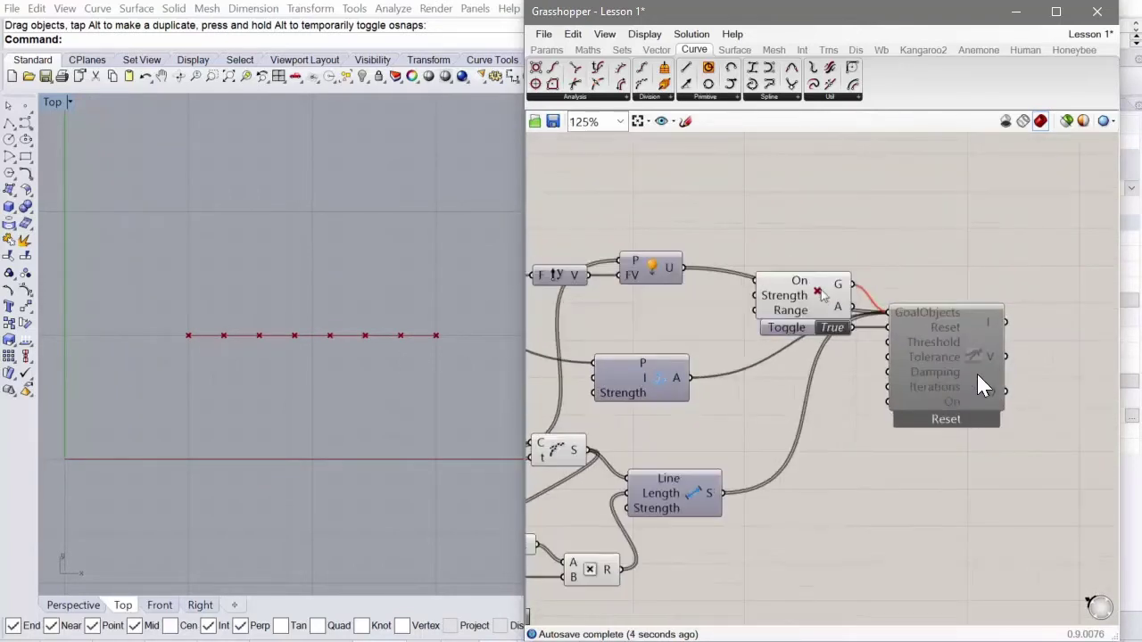
pyautogui.moveTo(959, 292); pyautogui.dragTo(906, 305, button='right')
pyautogui.moveTo(759, 304); pyautogui.dragTo(758, 250)
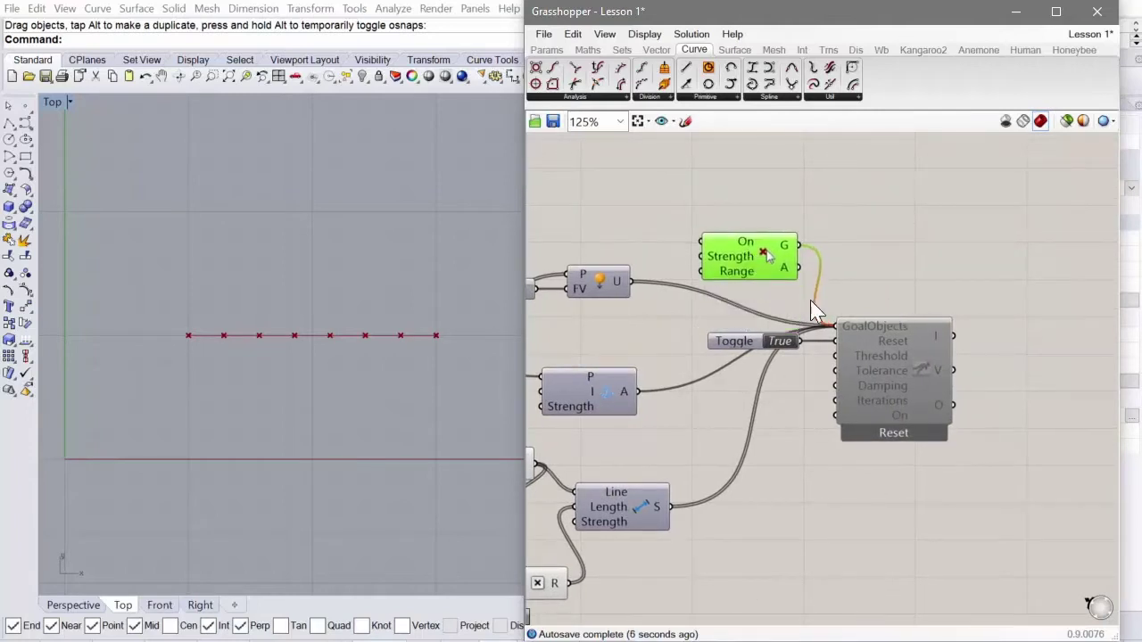
pyautogui.click(900, 329)
pyautogui.rightClick(896, 270)
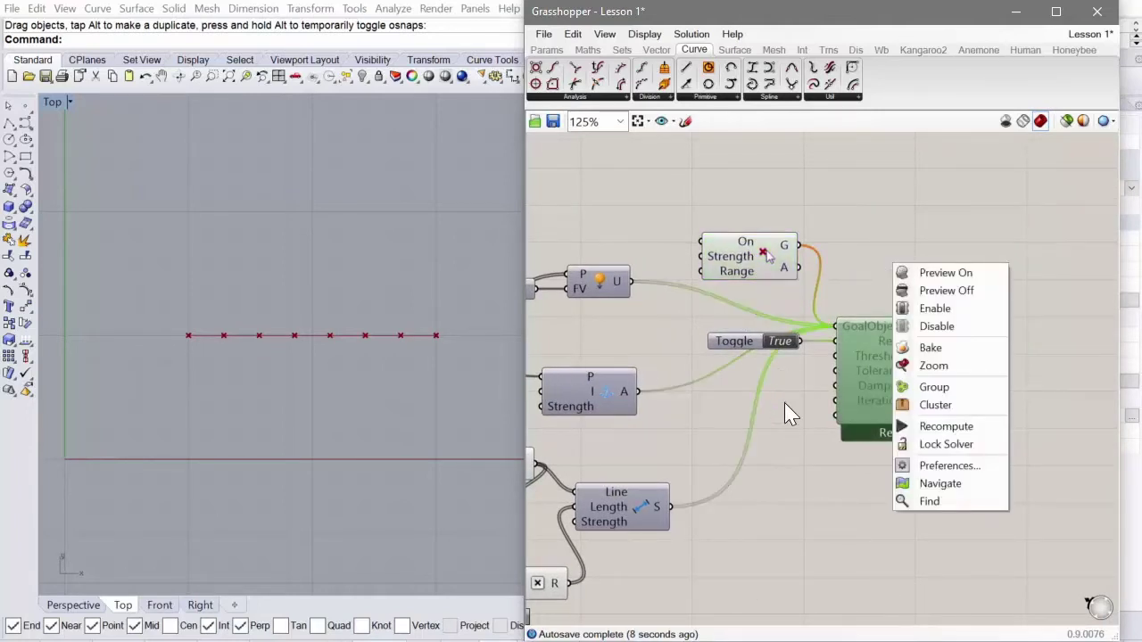
pyautogui.scroll(-4, 1053, 322)
pyautogui.moveTo(842, 251); pyautogui.dragTo(582, 543)
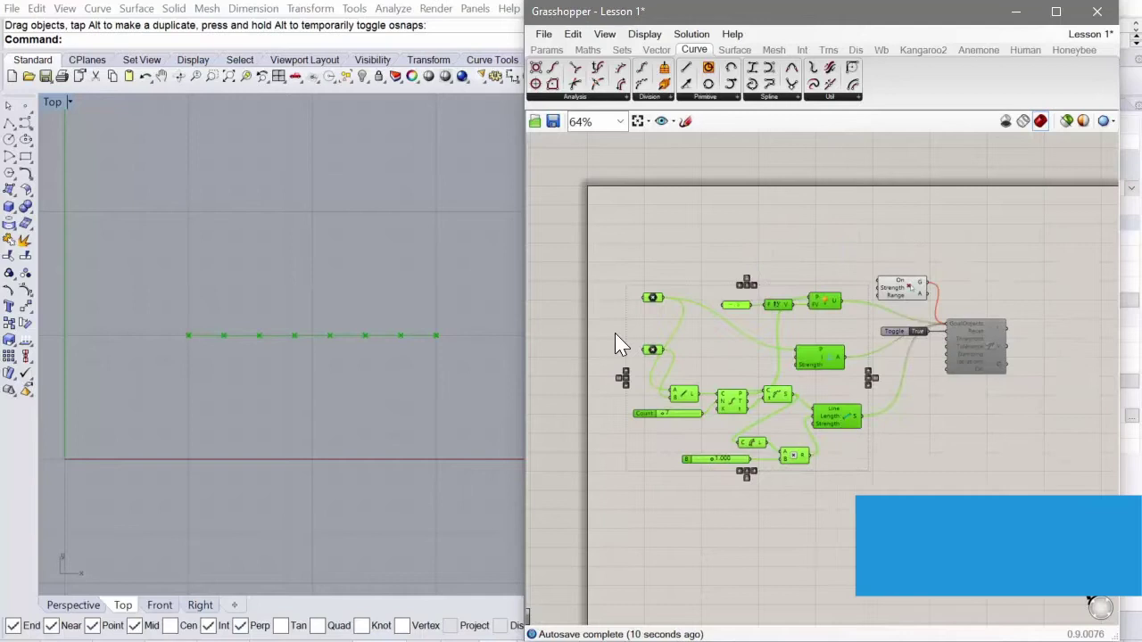
pyautogui.moveTo(743, 134); pyautogui.dragTo(740, 134, button='right')
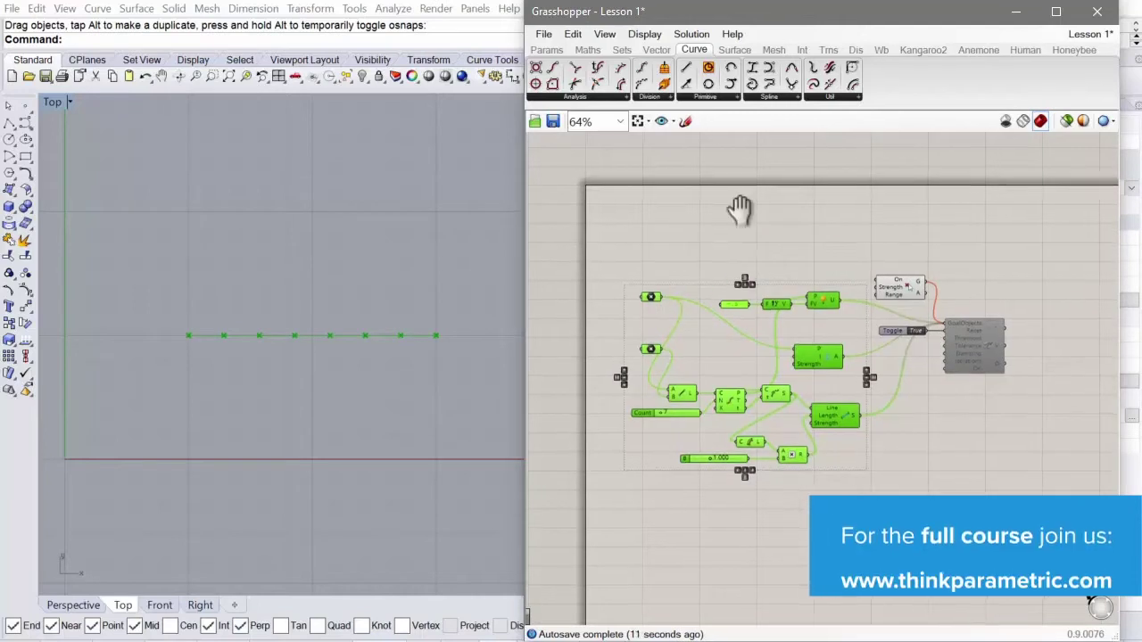
pyautogui.rightClick(779, 240)
pyautogui.click(811, 269)
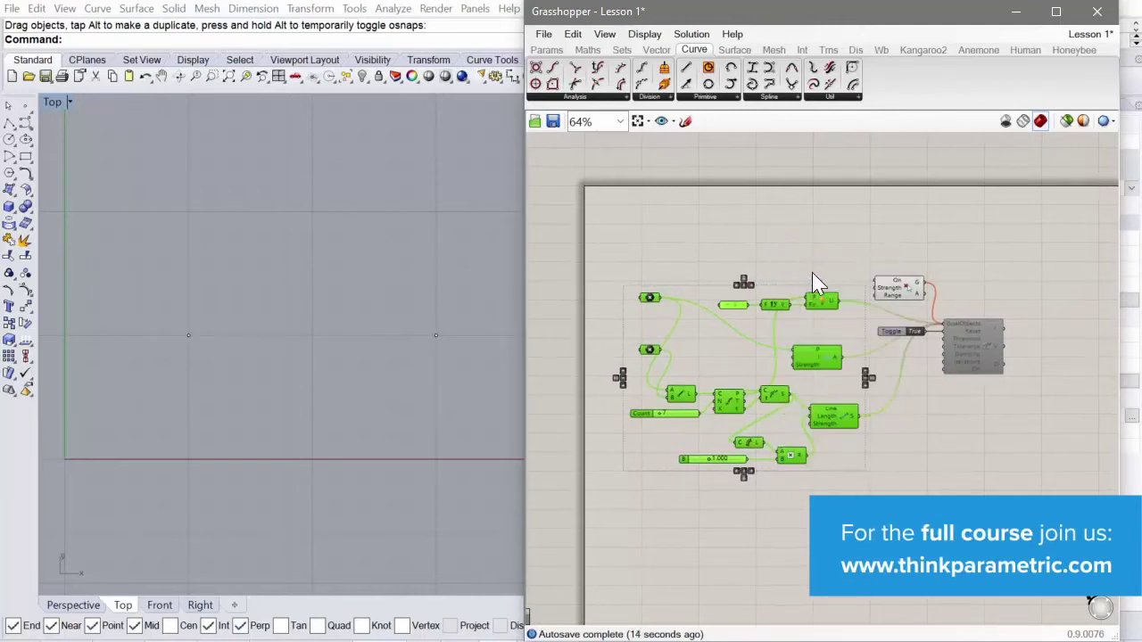
pyautogui.click(939, 398)
# Turn the Kangaroo solver's preview back on and deselect it.
pyautogui.click(973, 344)
pyautogui.rightClick(992, 293)
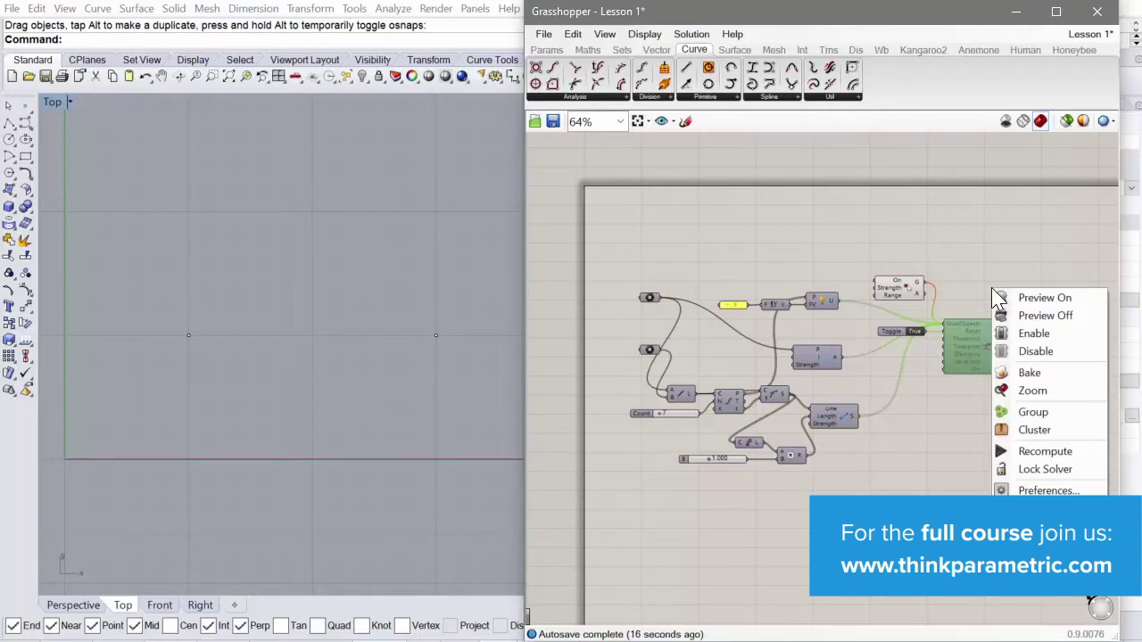
pyautogui.click(1042, 317)
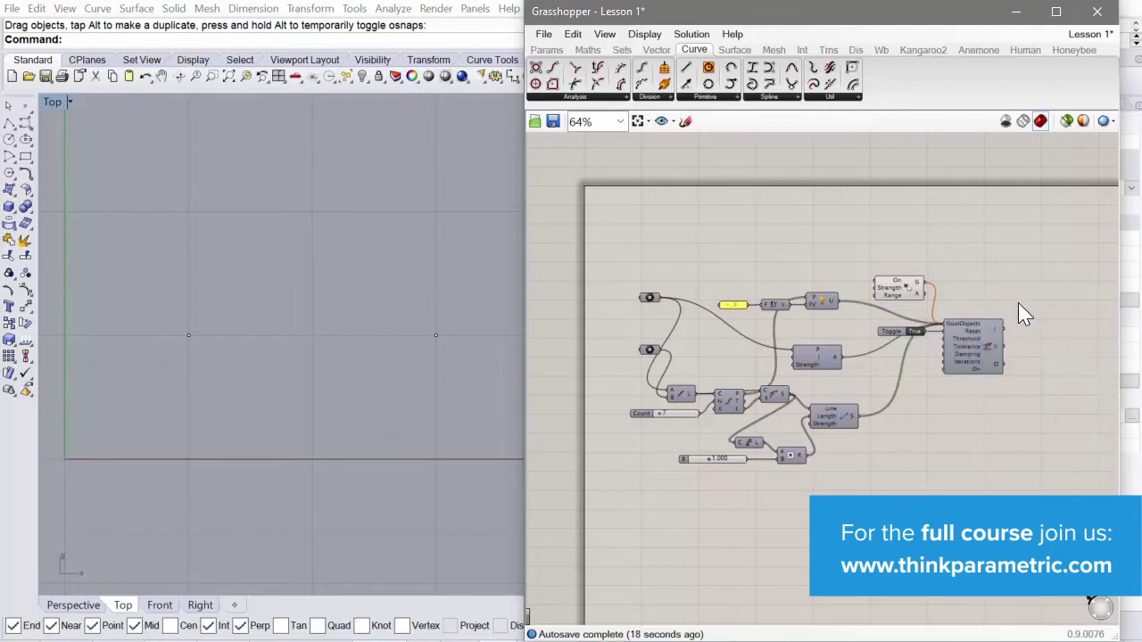
pyautogui.scroll(3, 990, 338)
pyautogui.rightClick(947, 265)
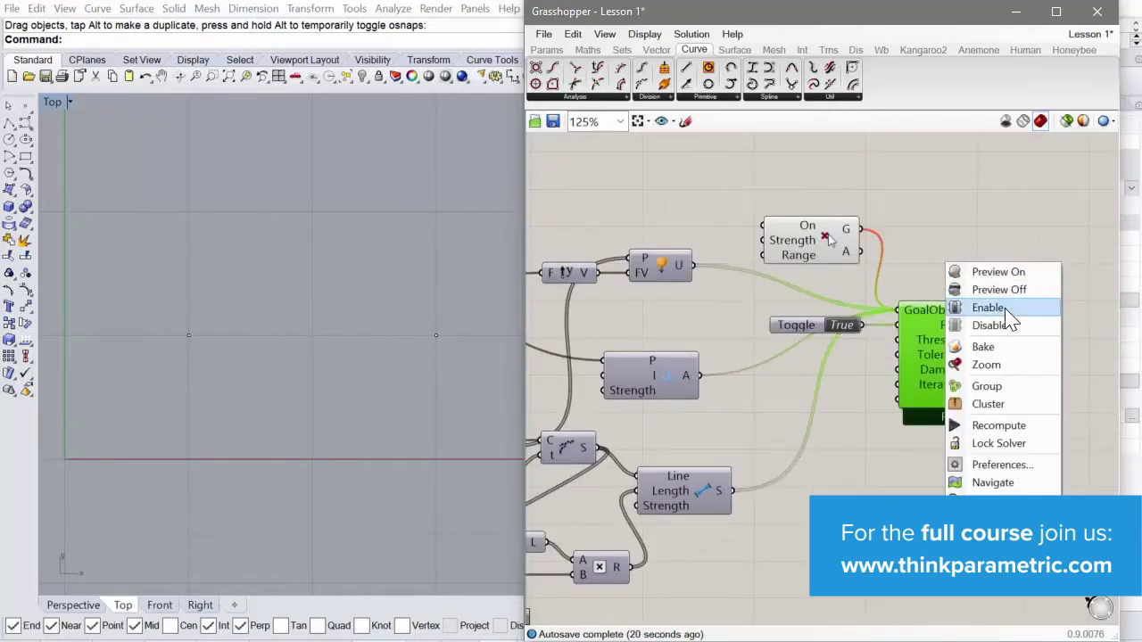
pyautogui.click(1010, 277)
pyautogui.click(981, 485)
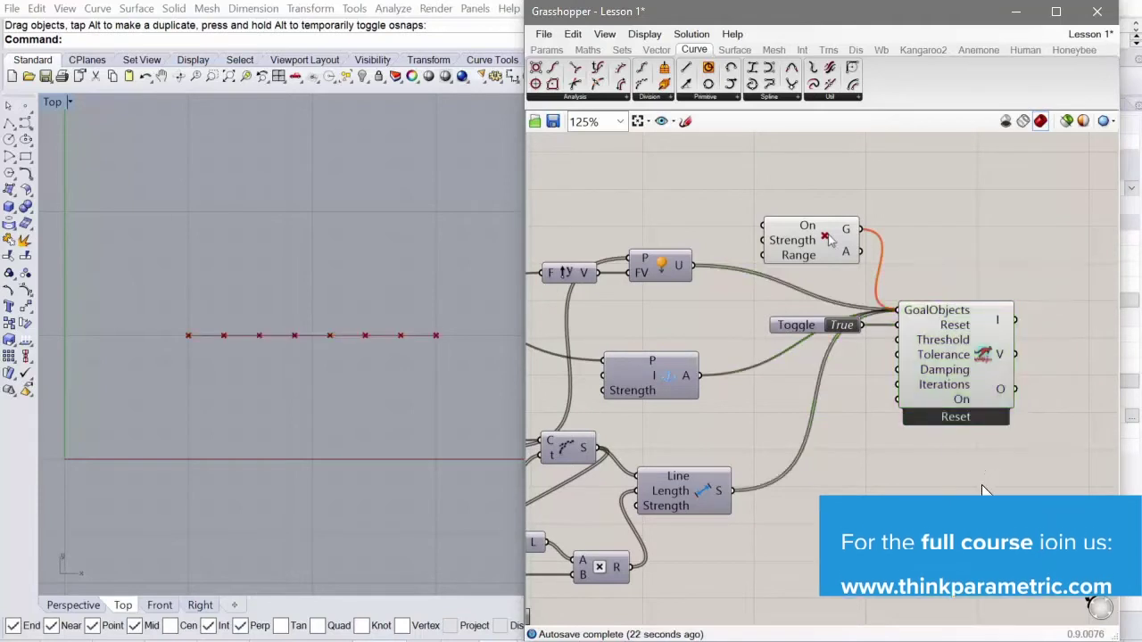
# Run the solver with the Boolean toggle, then reset and restart the hanging chain.
pyautogui.moveTo(356, 386); pyautogui.dragTo(371, 299, button='right')
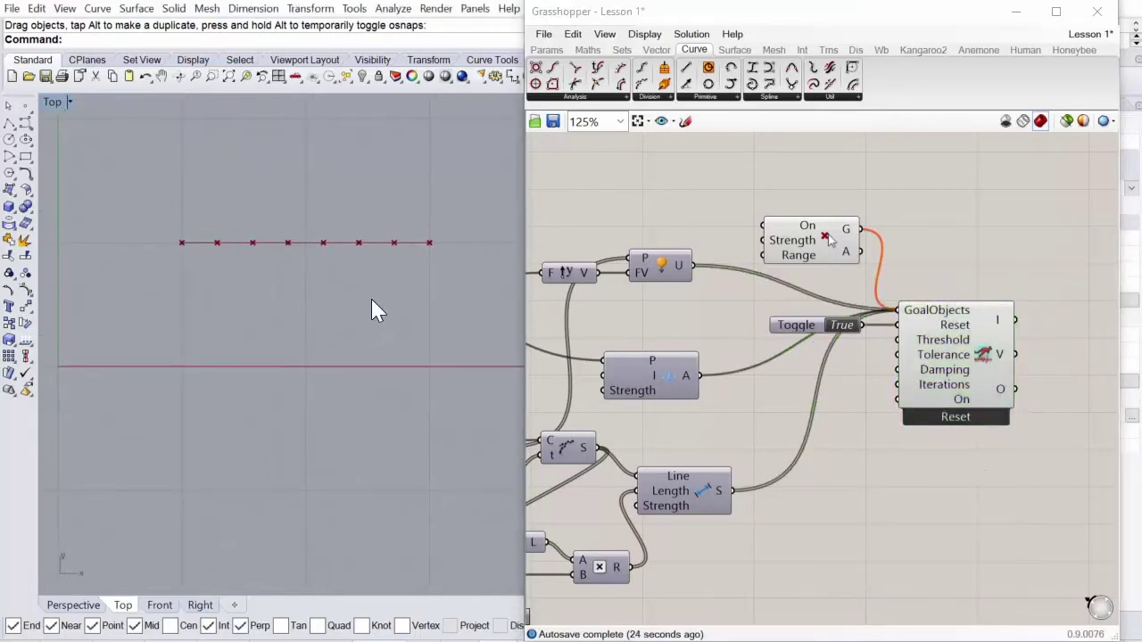
pyautogui.doubleClick(842, 326)
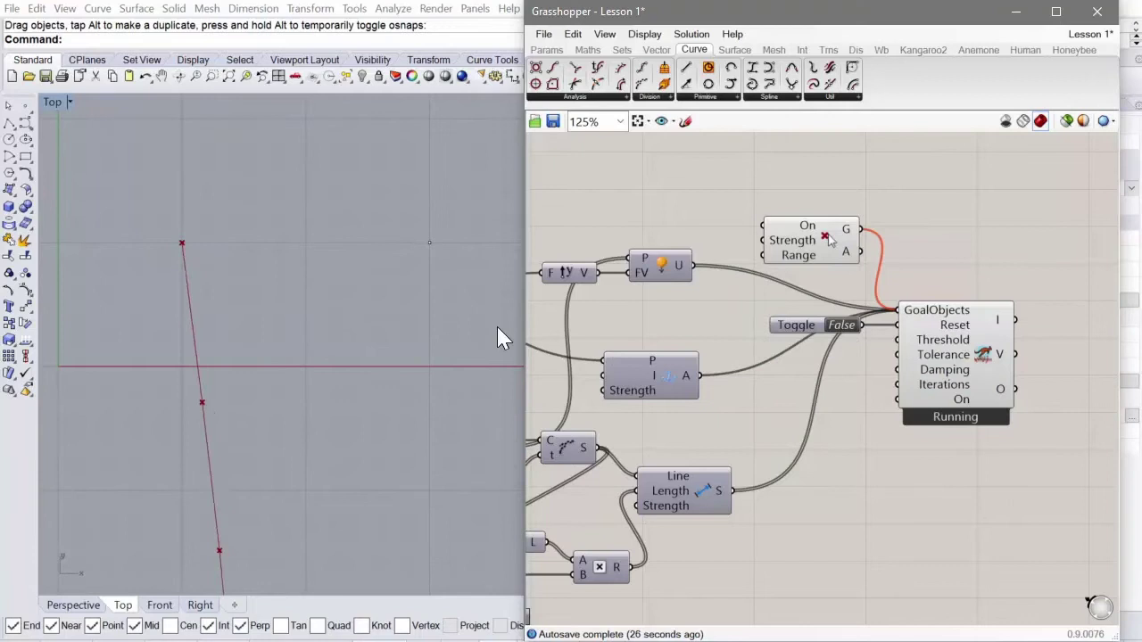
pyautogui.scroll(-4, 384, 297)
pyautogui.scroll(5, 361, 325)
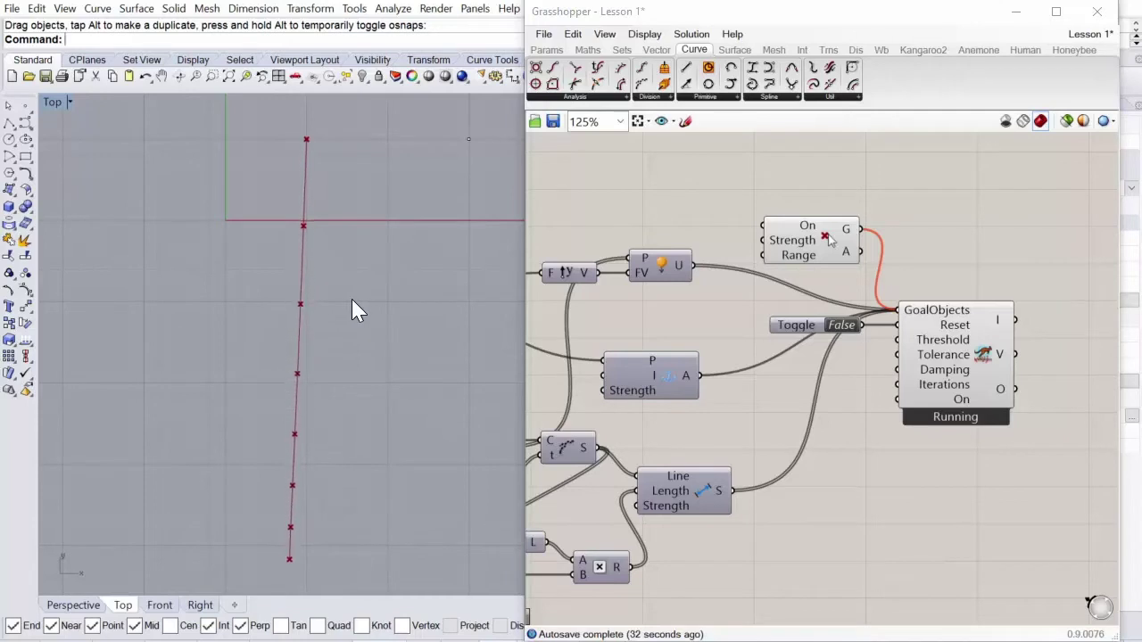
pyautogui.doubleClick(843, 327)
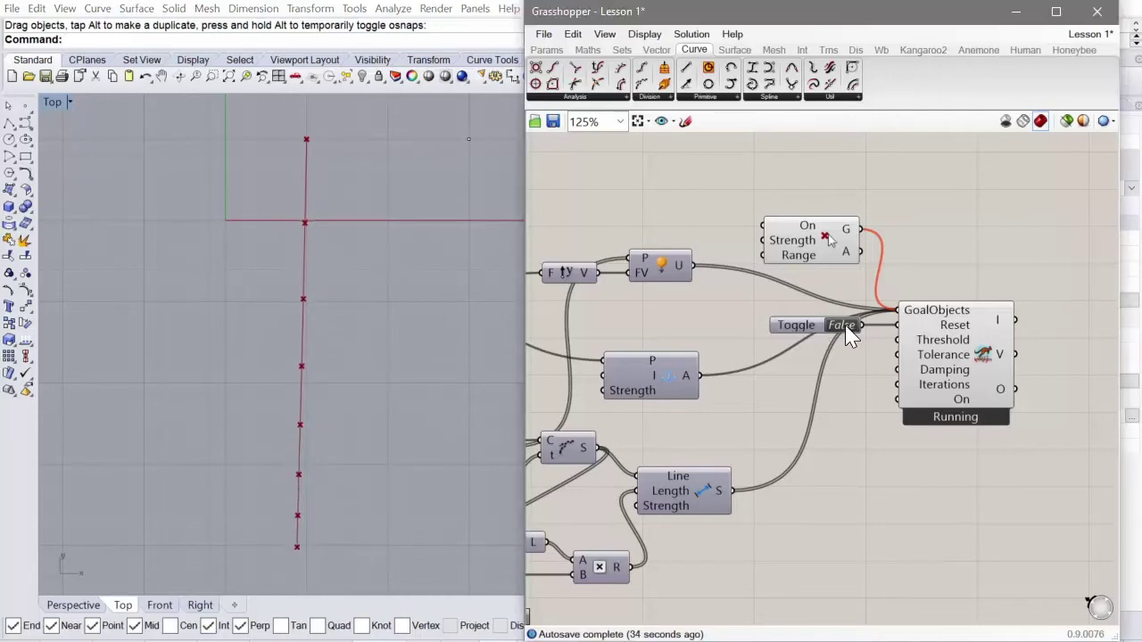
pyautogui.doubleClick(845, 326)
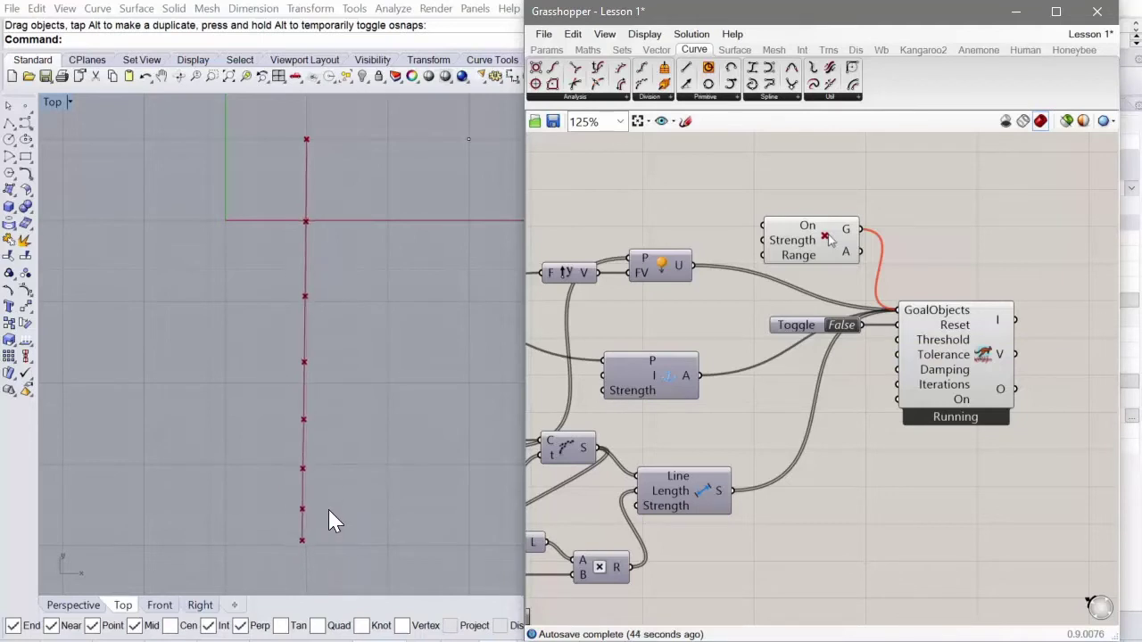
pyautogui.moveTo(724, 504); pyautogui.dragTo(899, 466, button='right')
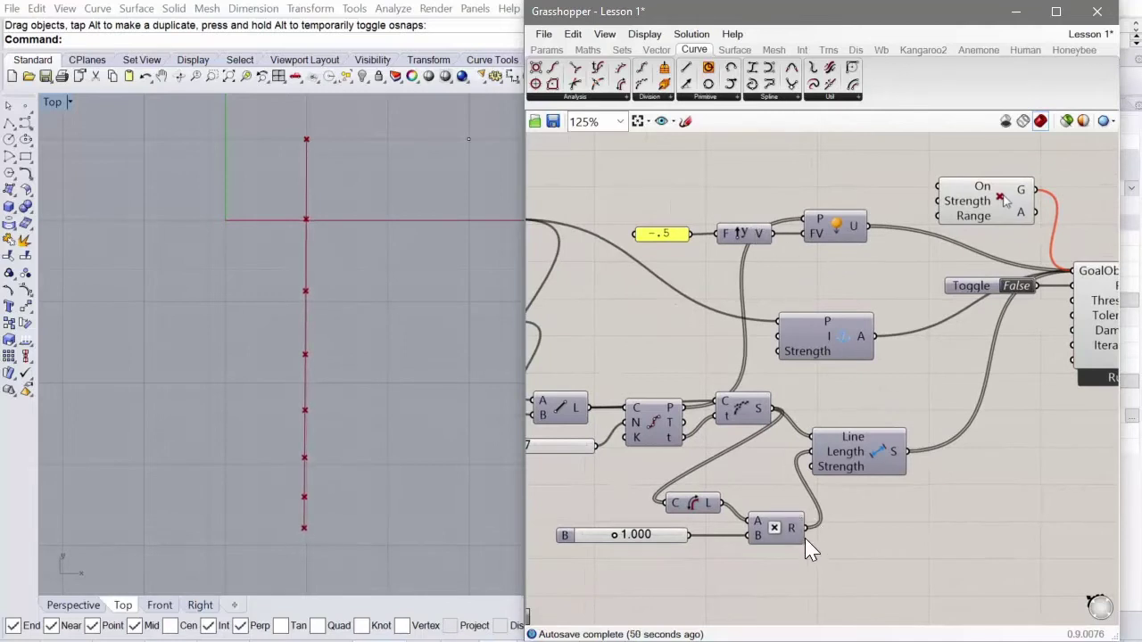
# Select the Line Length goal component and inspect its options.
pyautogui.moveTo(680, 502); pyautogui.dragTo(778, 497, button='right')
pyautogui.scroll(1, 853, 482)
pyautogui.click(985, 439)
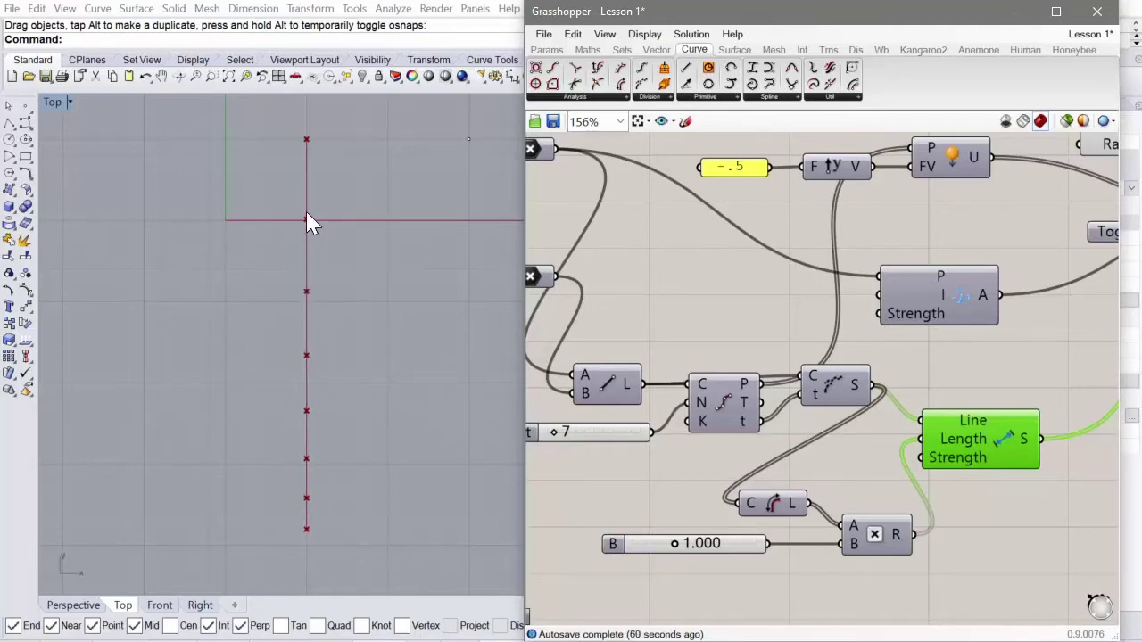
pyautogui.moveTo(686, 247); pyautogui.dragTo(680, 262, button='right')
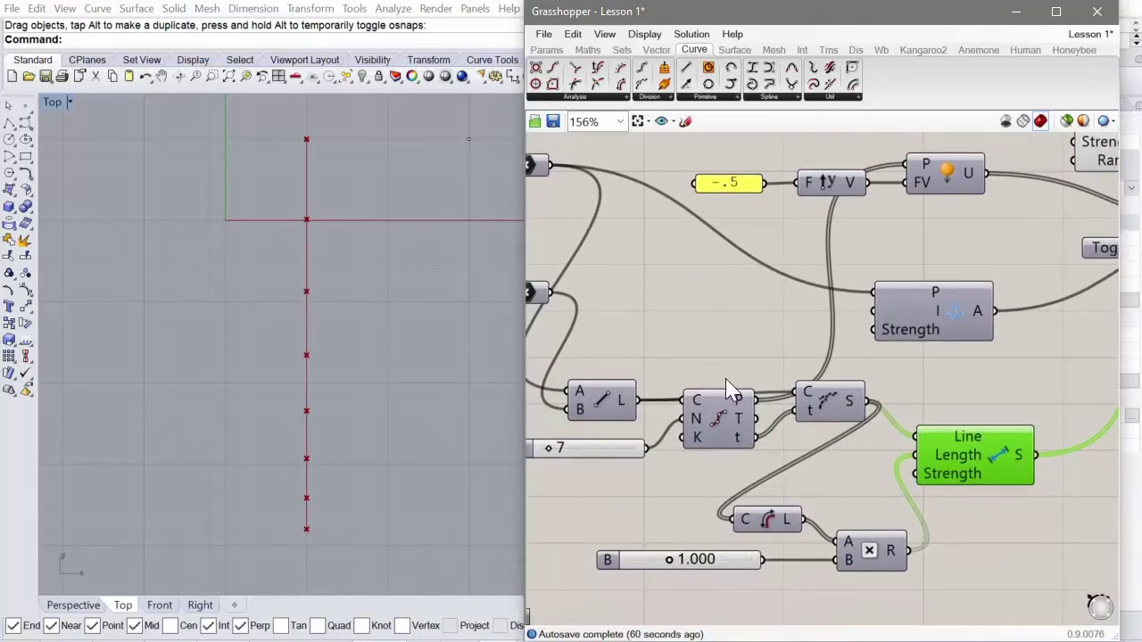
pyautogui.moveTo(759, 321); pyautogui.dragTo(788, 307, button='right')
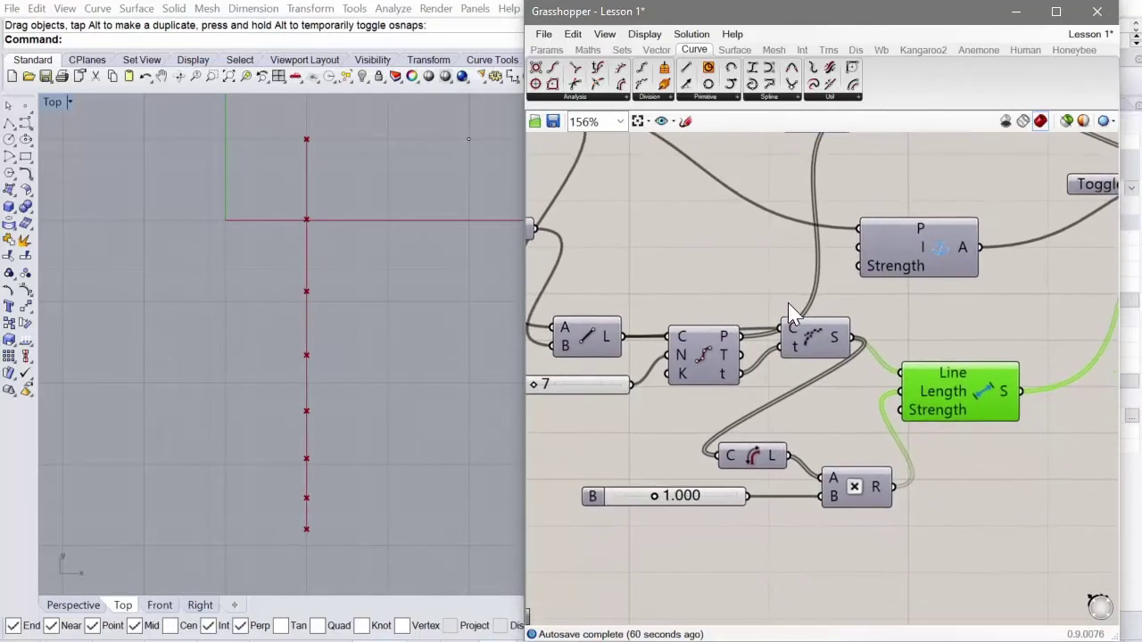
pyautogui.moveTo(921, 413)
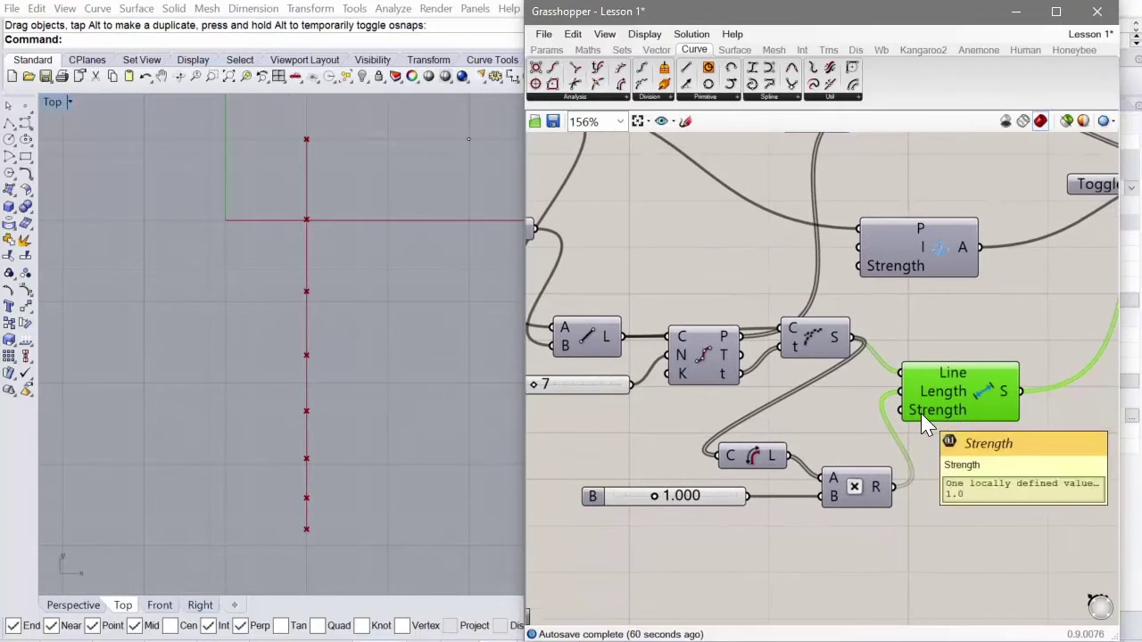
pyautogui.rightClick(919, 412)
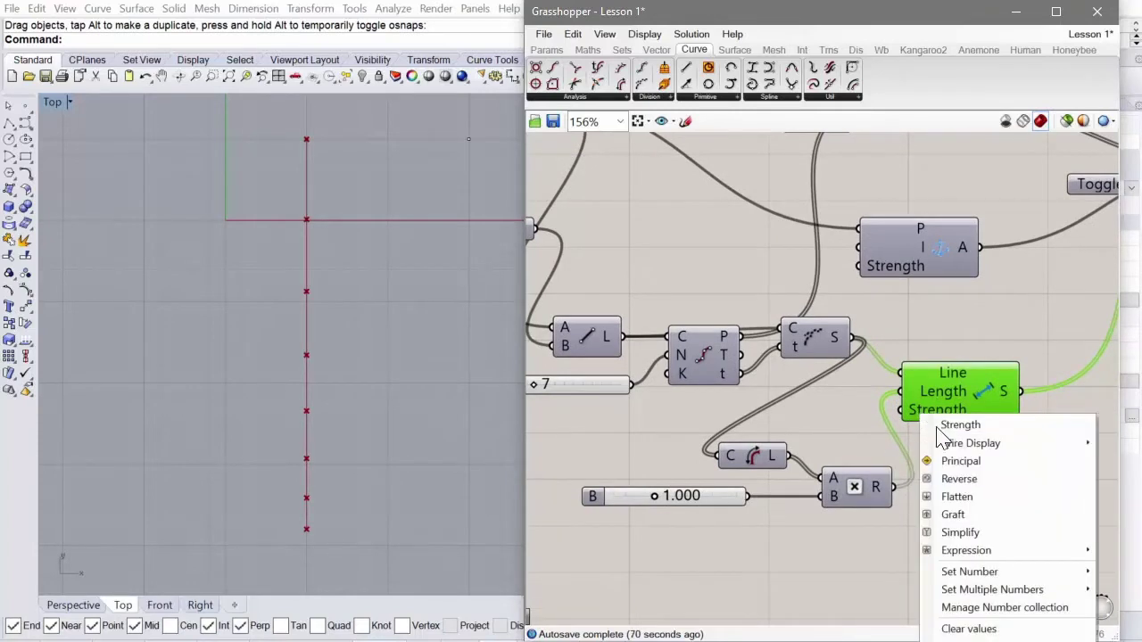
pyautogui.click(812, 409)
# Set the Line Length goal's Strength to 10000.
pyautogui.moveTo(812, 408); pyautogui.dragTo(706, 259, button='right')
pyautogui.rightClick(761, 257)
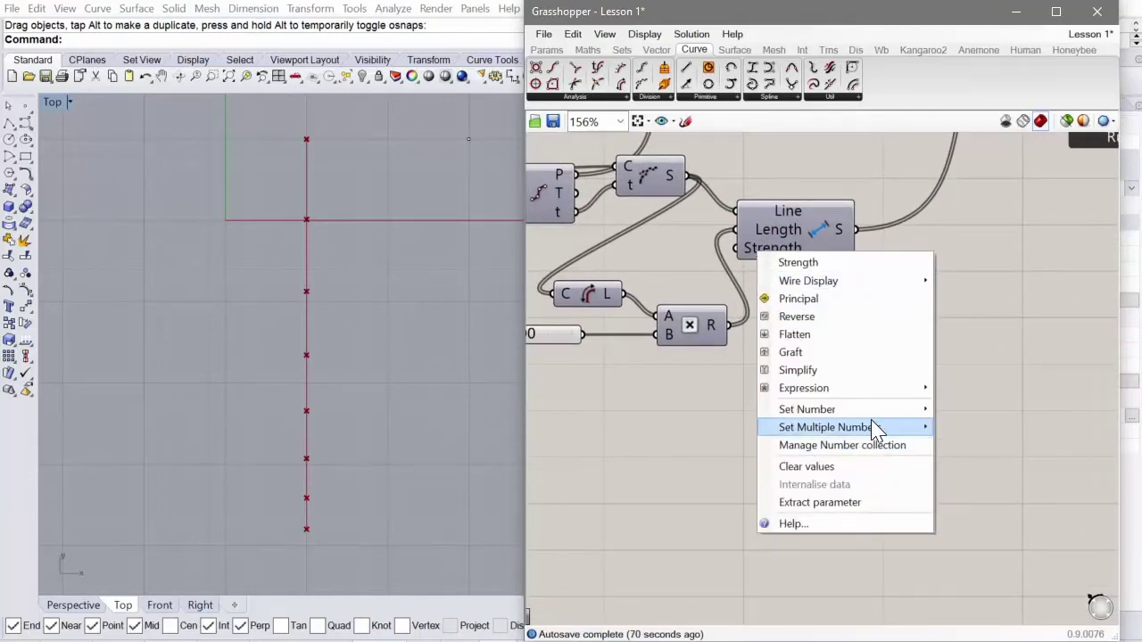
pyautogui.moveTo(880, 409)
pyautogui.click(977, 410)
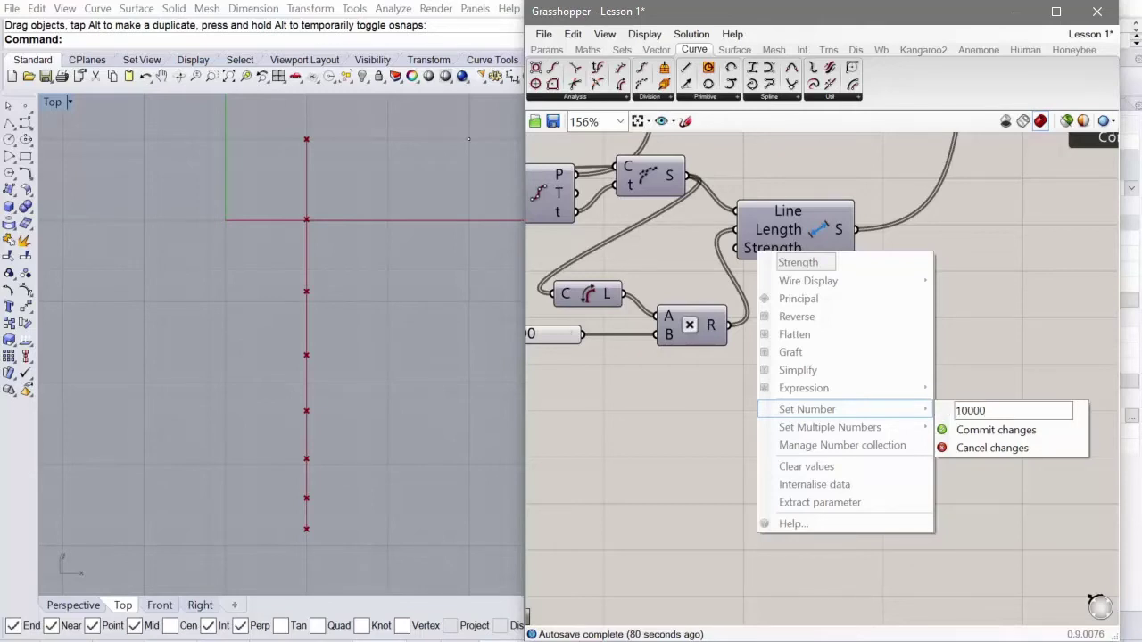
pyautogui.click(995, 430)
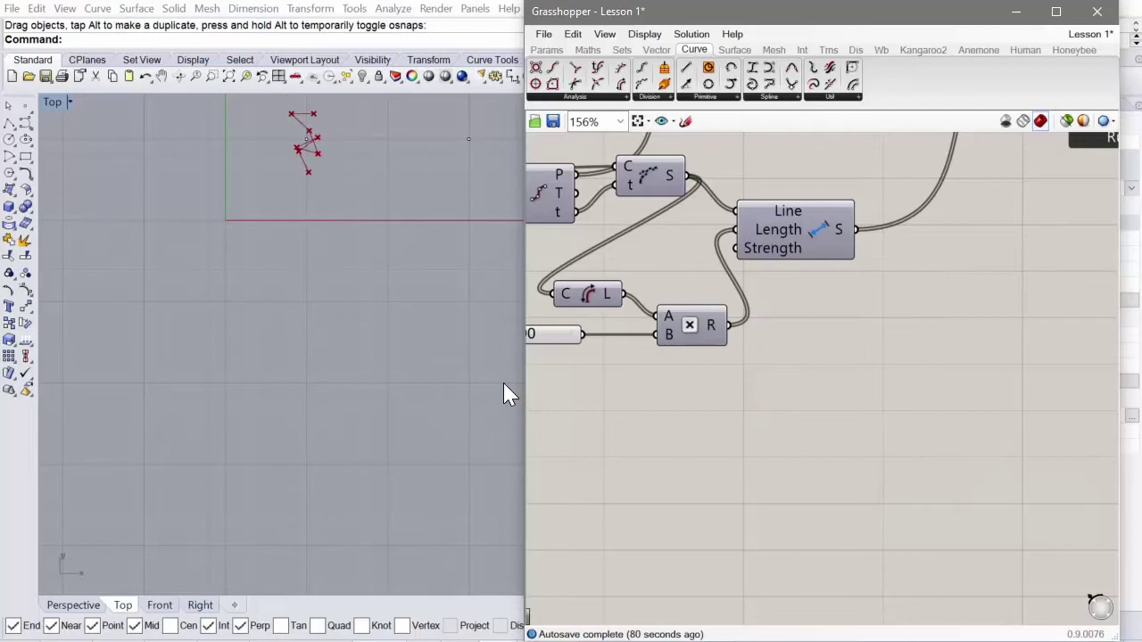
# Reset the chain to a straight row and restart the Kangaroo simulation.
pyautogui.moveTo(434, 301); pyautogui.dragTo(433, 380, button='right')
pyautogui.scroll(-2, 432, 379)
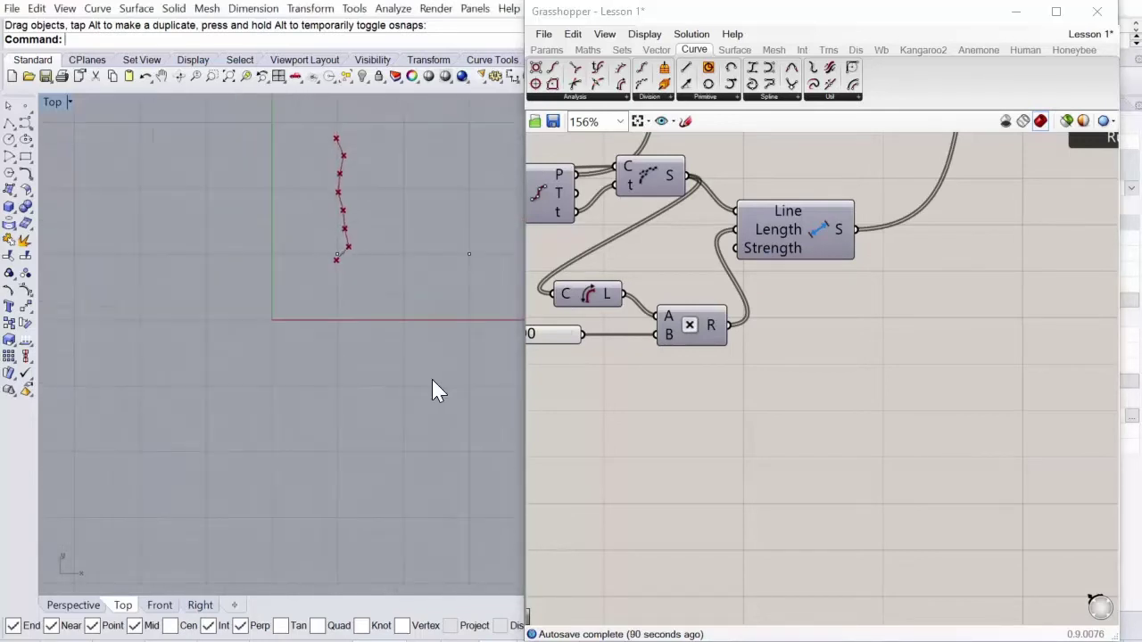
pyautogui.moveTo(727, 349); pyautogui.dragTo(774, 357, button='right')
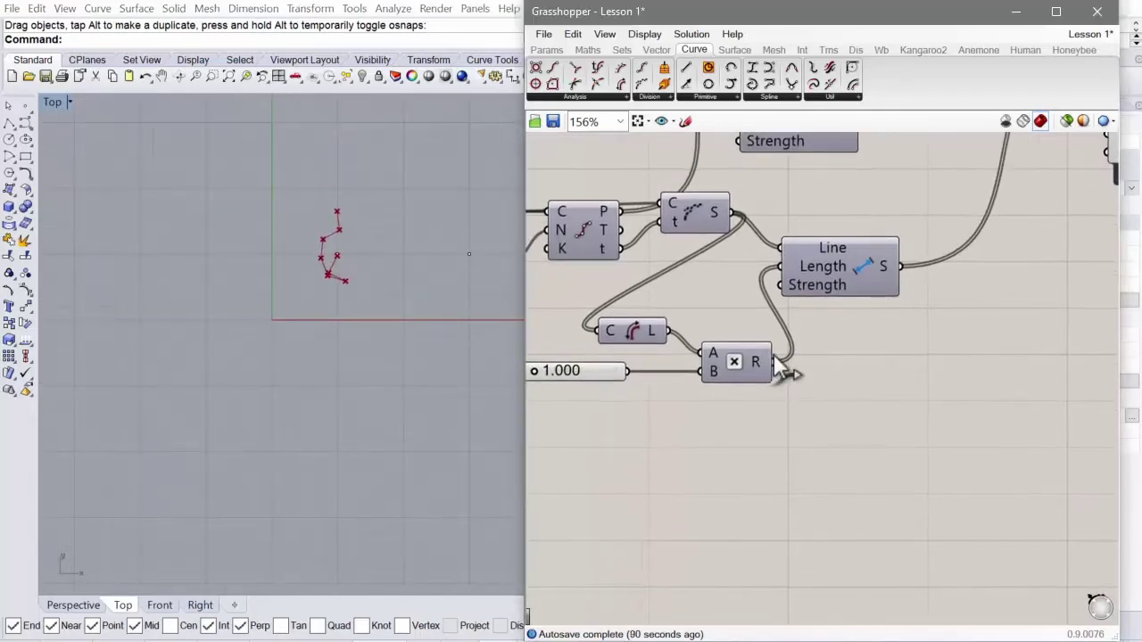
pyautogui.scroll(-3, 746, 401)
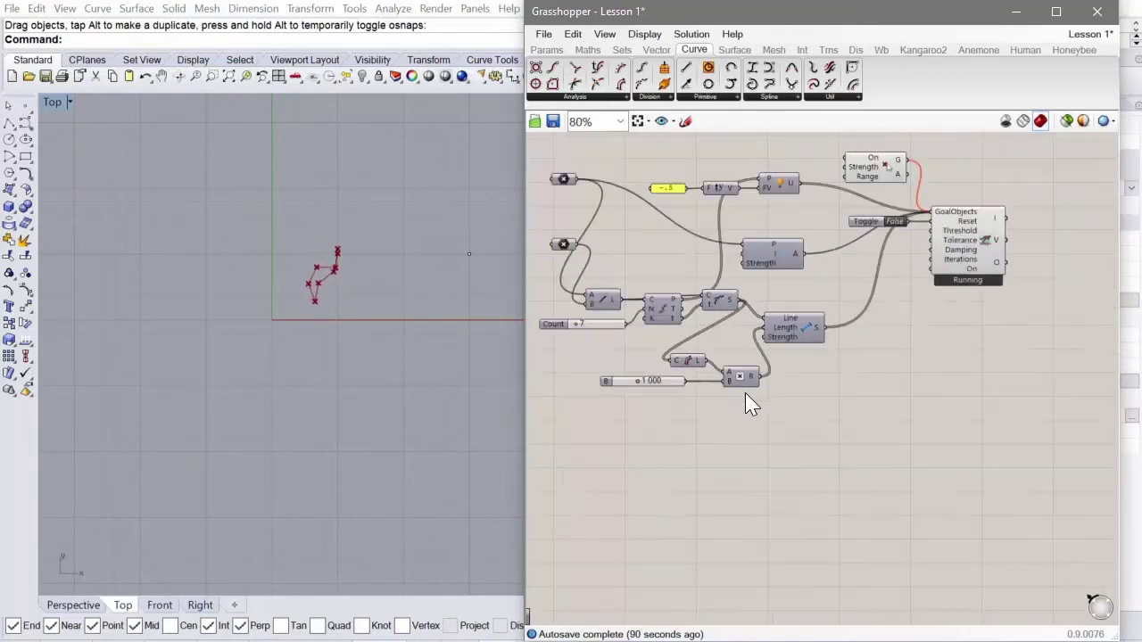
pyautogui.scroll(2, 772, 252)
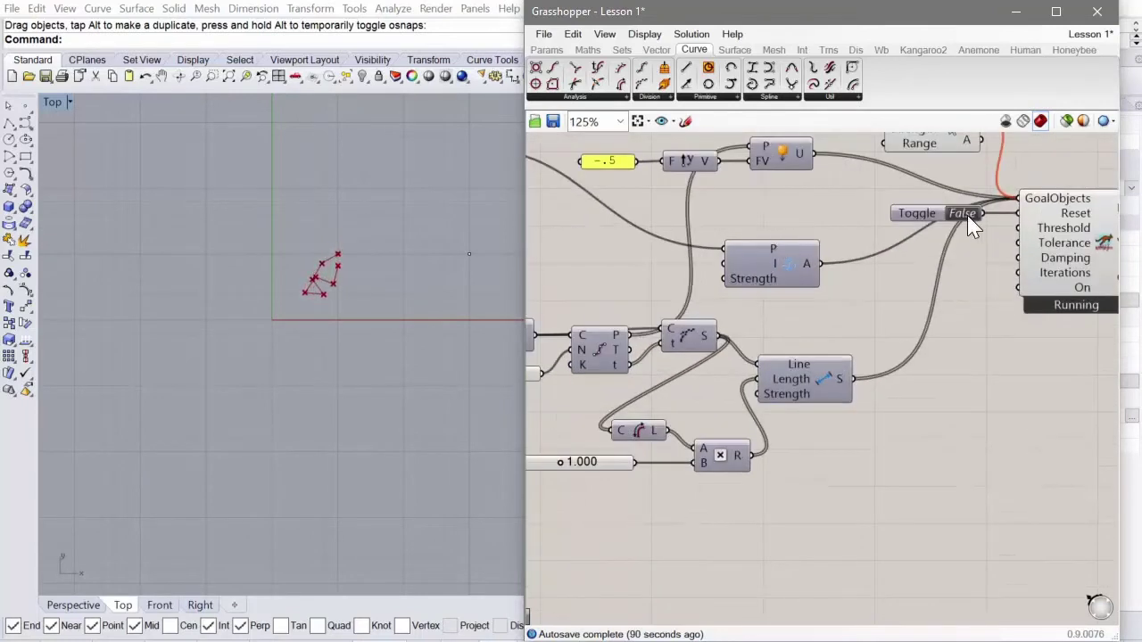
pyautogui.click(968, 216)
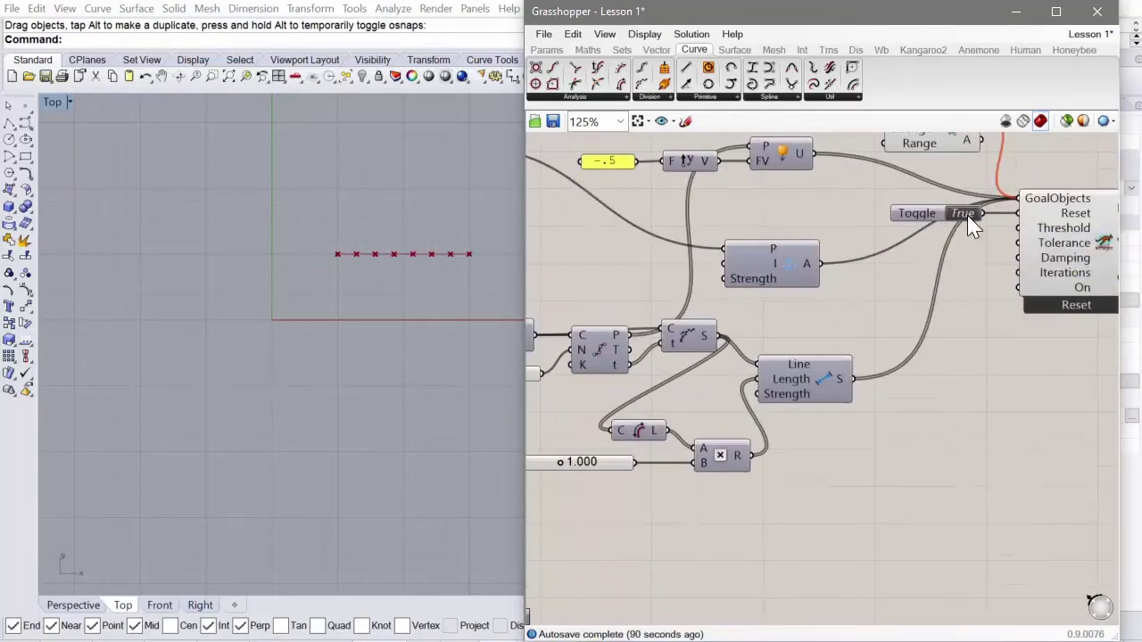
pyautogui.doubleClick(967, 215)
pyautogui.moveTo(950, 230); pyautogui.dragTo(958, 304, button='right')
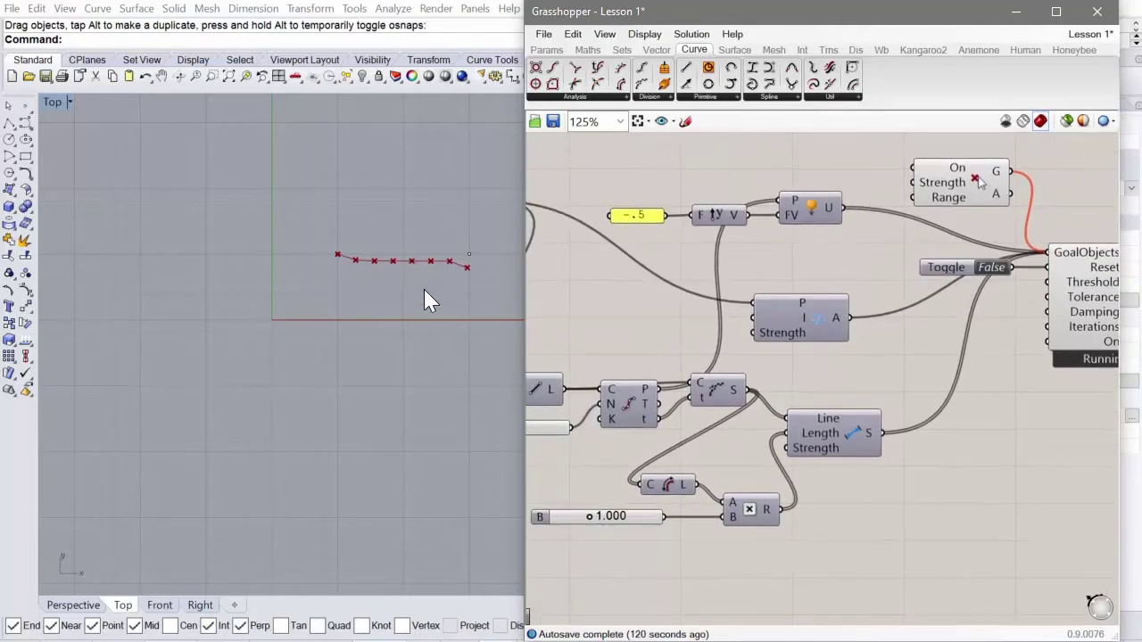
pyautogui.scroll(4, 442, 273)
pyautogui.scroll(-2, 422, 276)
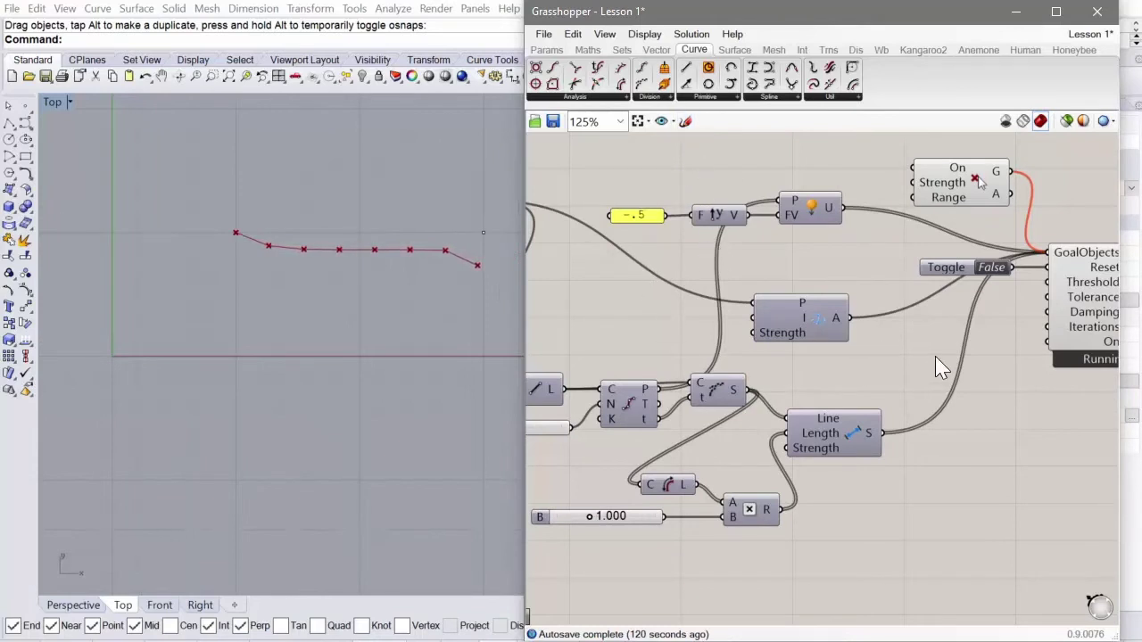
# Set the length goal's Strength to 1000 and reset the solver toggle.
pyautogui.moveTo(935, 356); pyautogui.dragTo(962, 343, button='right')
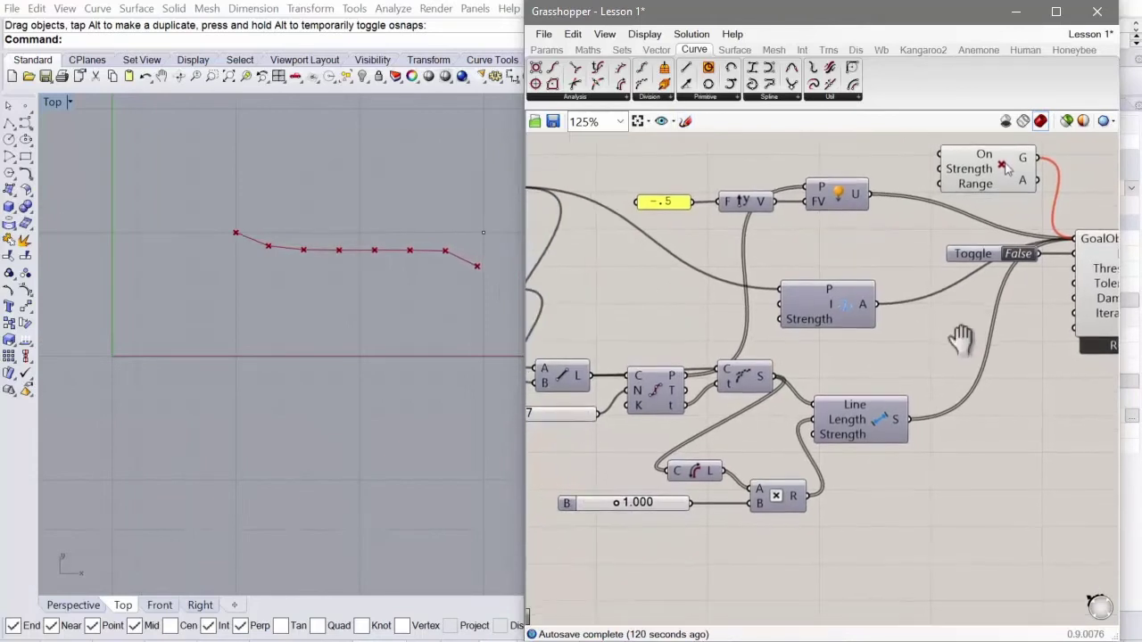
pyautogui.rightClick(834, 436)
pyautogui.moveTo(946, 596)
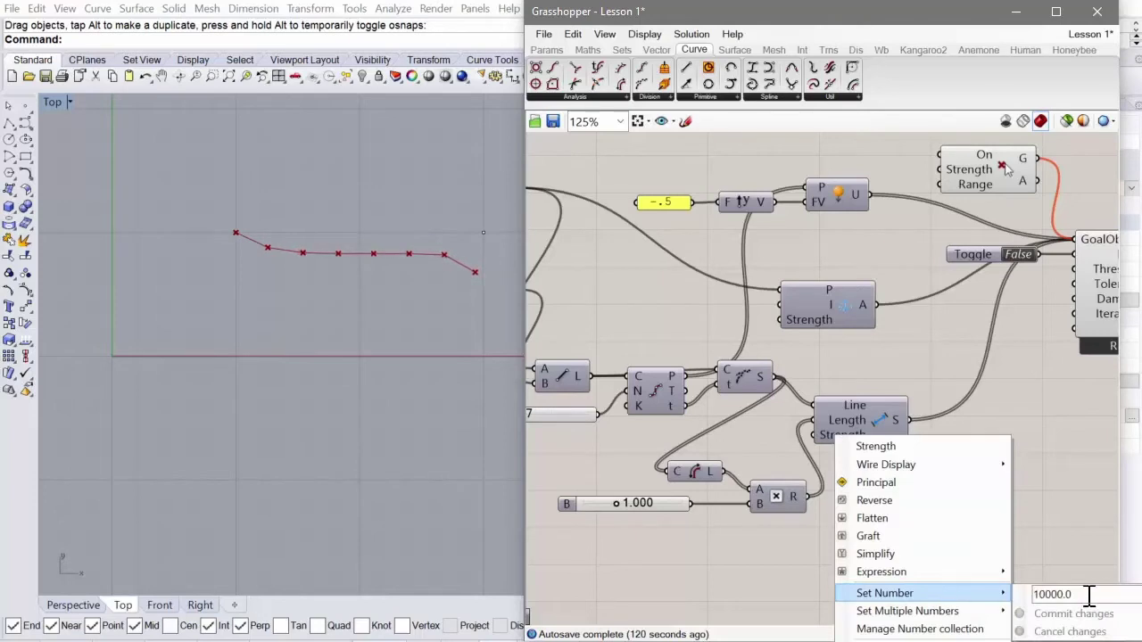
pyautogui.click(1047, 596)
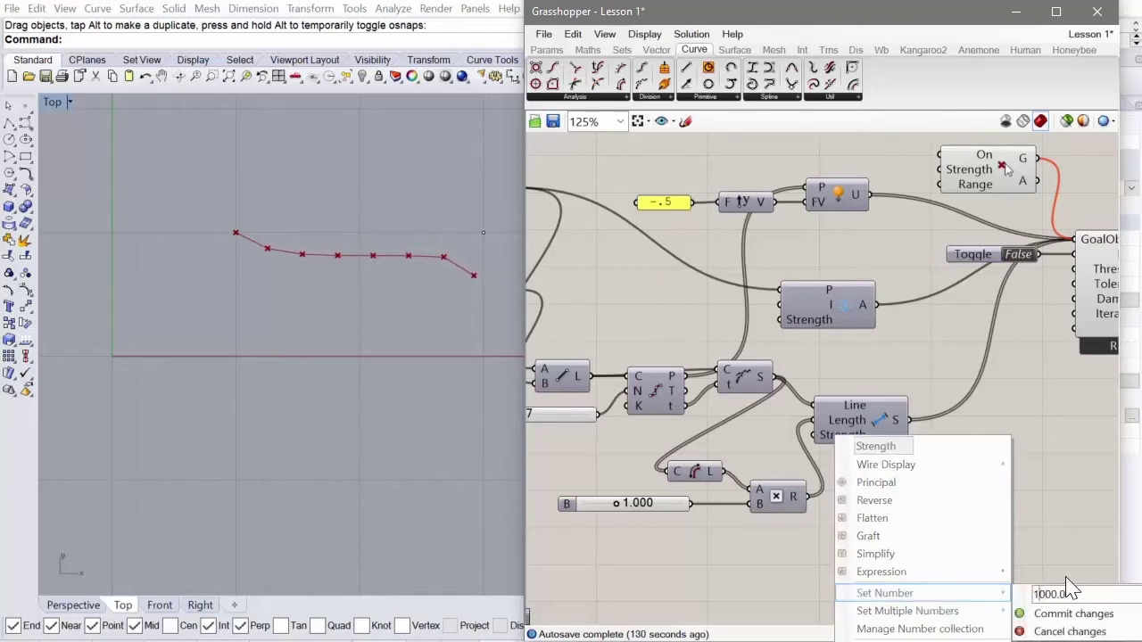
pyautogui.press('Return')
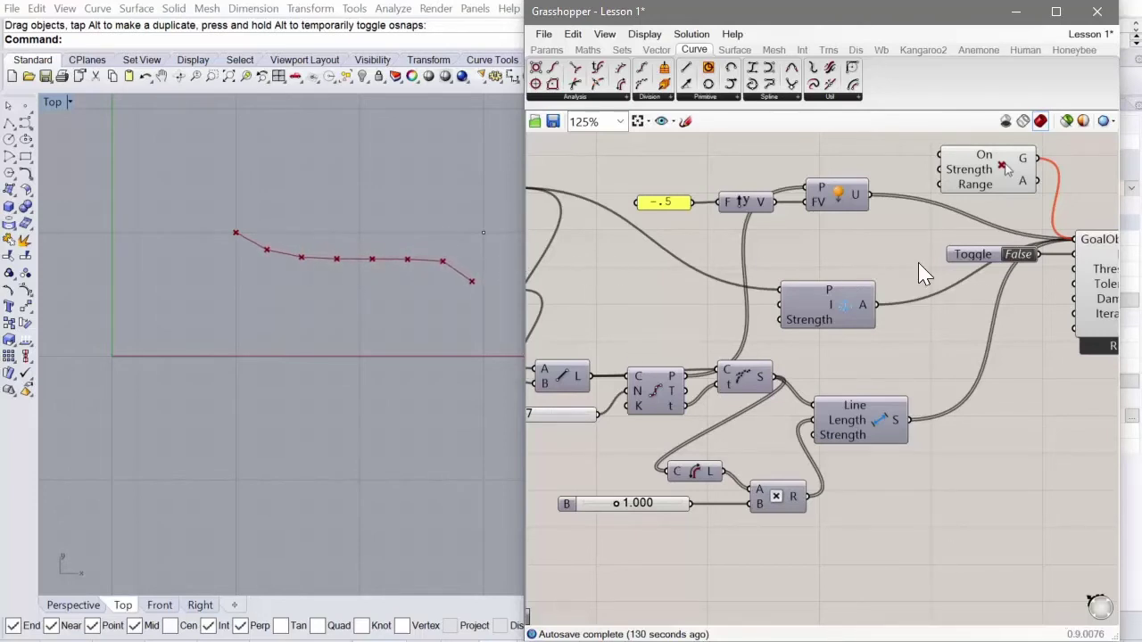
pyautogui.doubleClick(1017, 255)
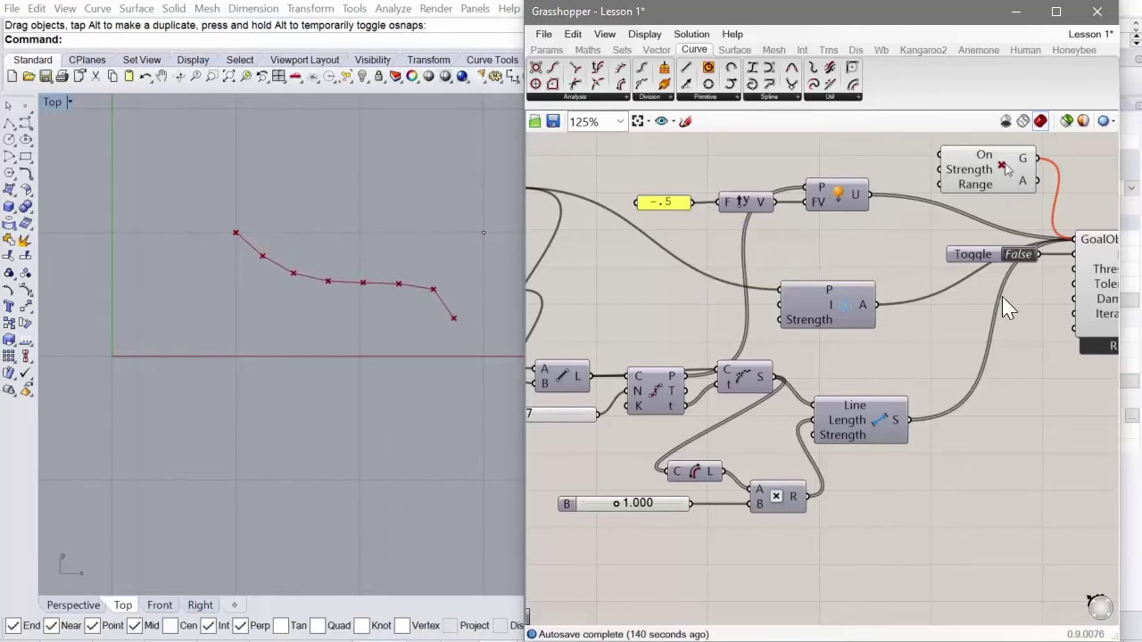
pyautogui.doubleClick(1018, 256)
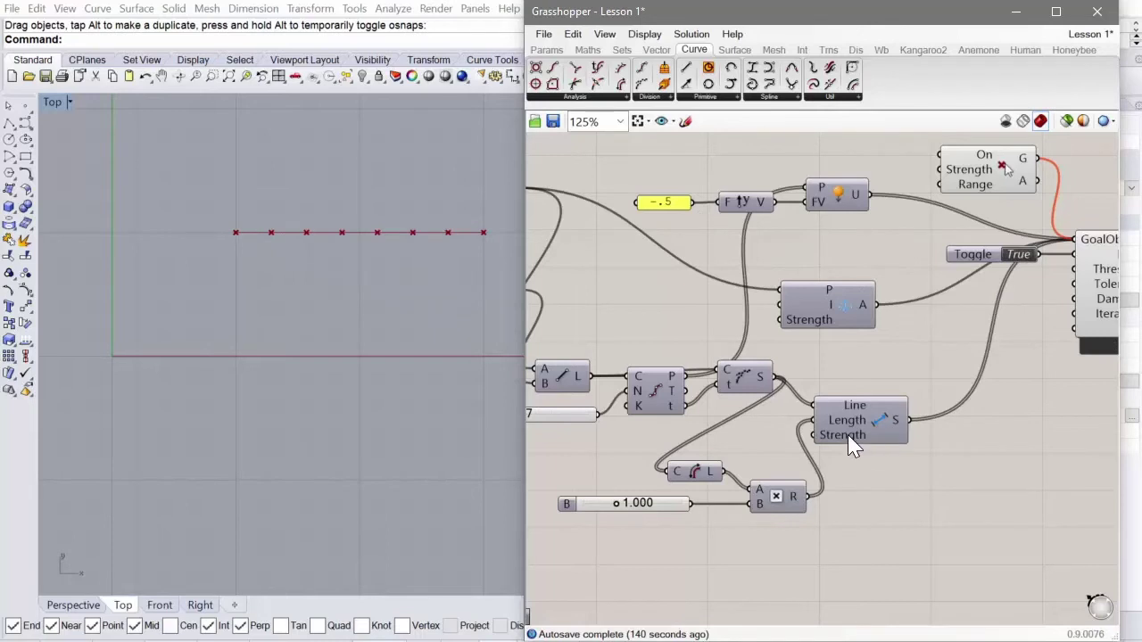
# Lower the length goal's Strength value again and commit it.
pyautogui.rightClick(849, 437)
pyautogui.moveTo(948, 589)
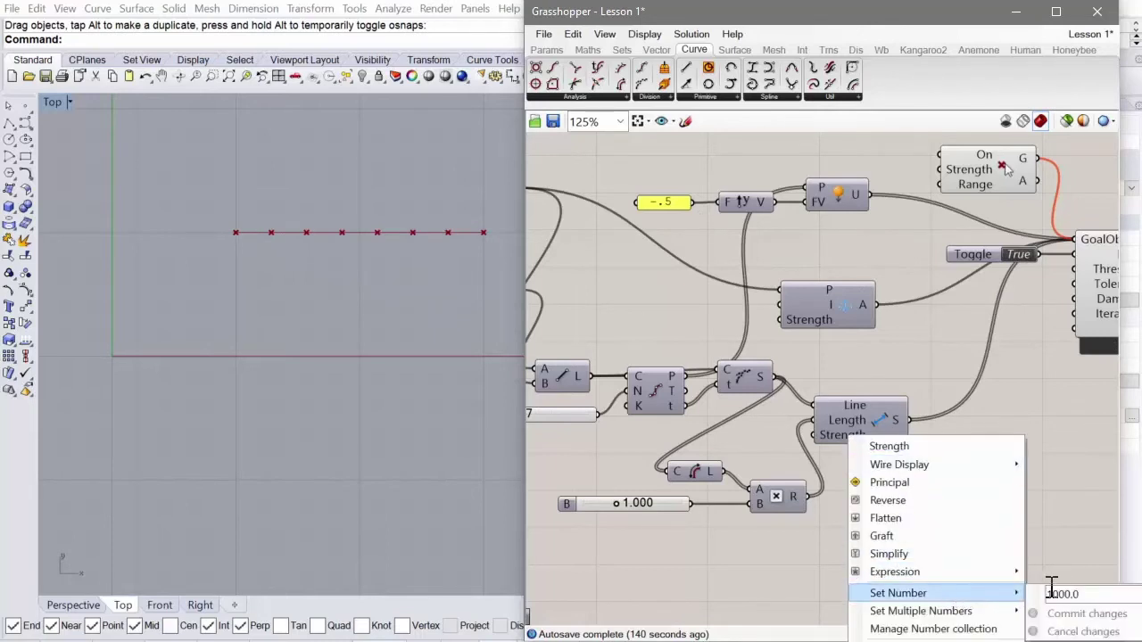
pyautogui.click(1060, 590)
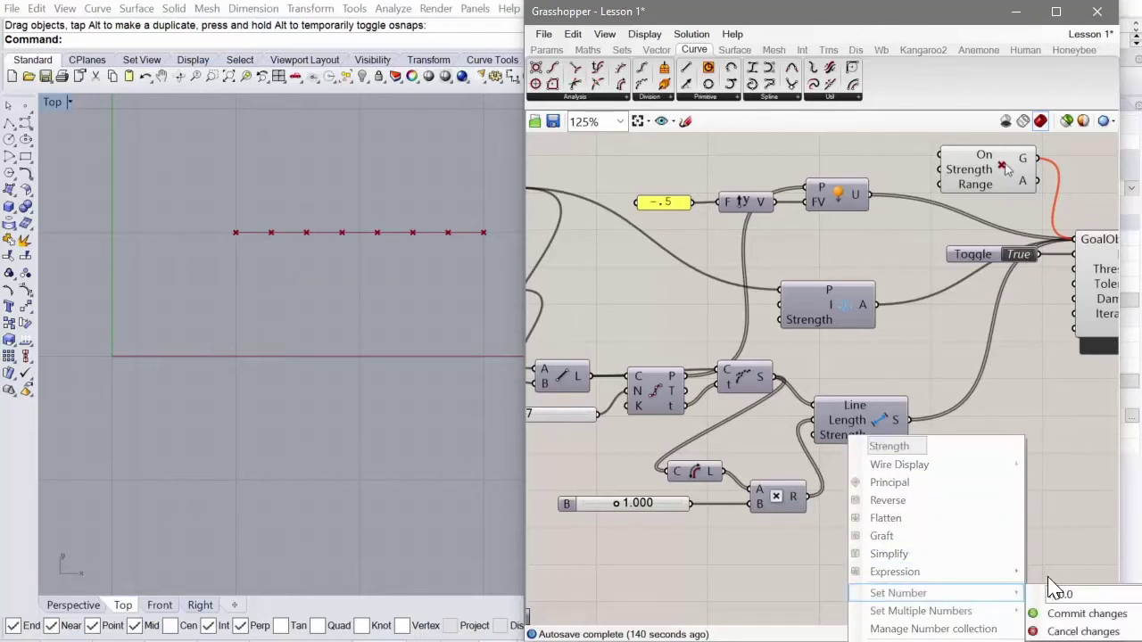
pyautogui.click(1037, 614)
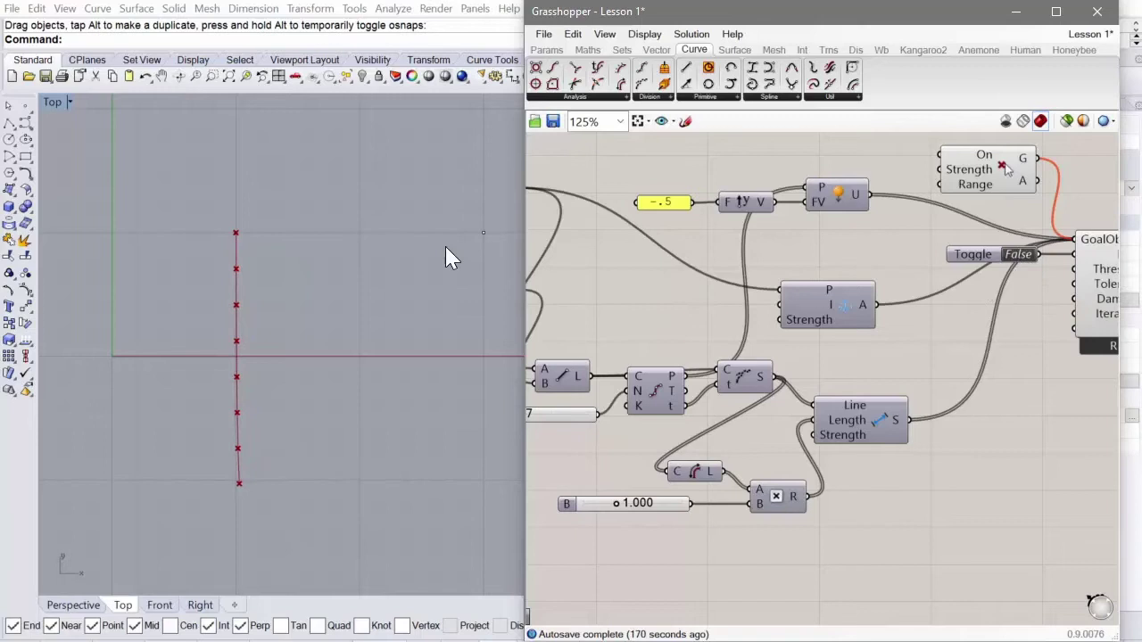
# Wire the second Point parameter into the Anchor component's P input.
pyautogui.moveTo(361, 295); pyautogui.dragTo(323, 296, button='right')
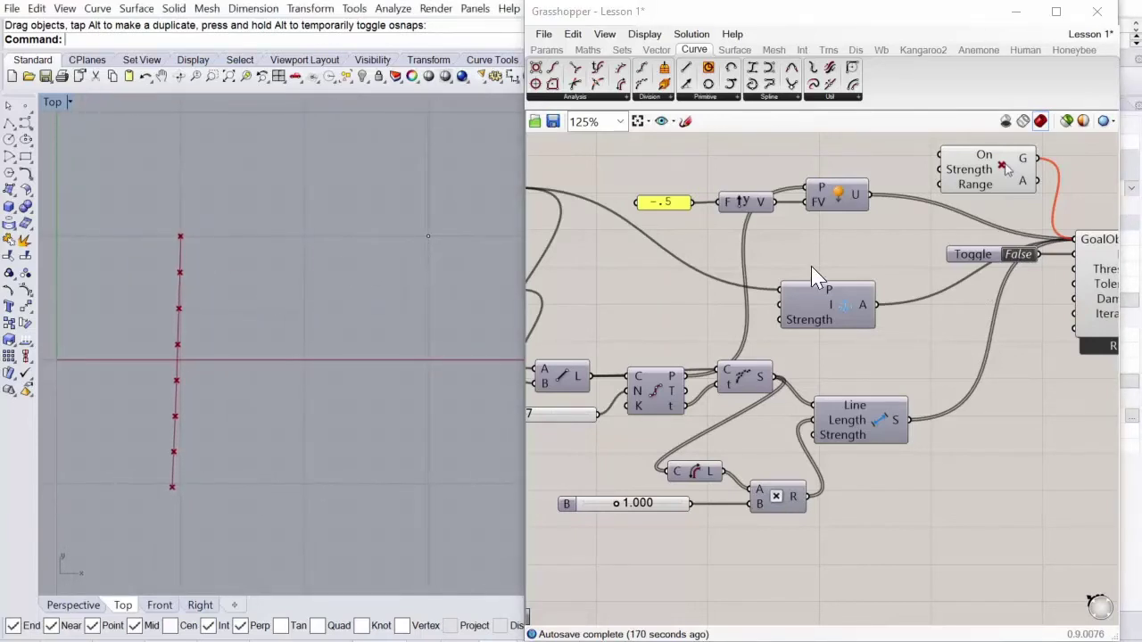
pyautogui.moveTo(811, 266); pyautogui.dragTo(887, 317, button='right')
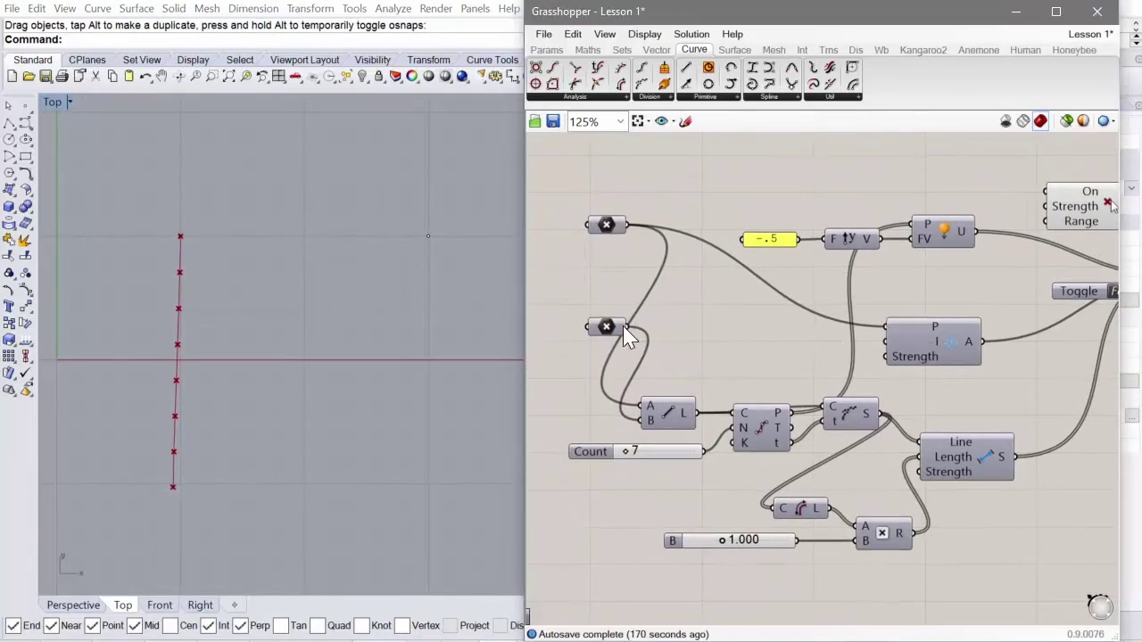
pyautogui.moveTo(627, 326); pyautogui.dragTo(891, 328)
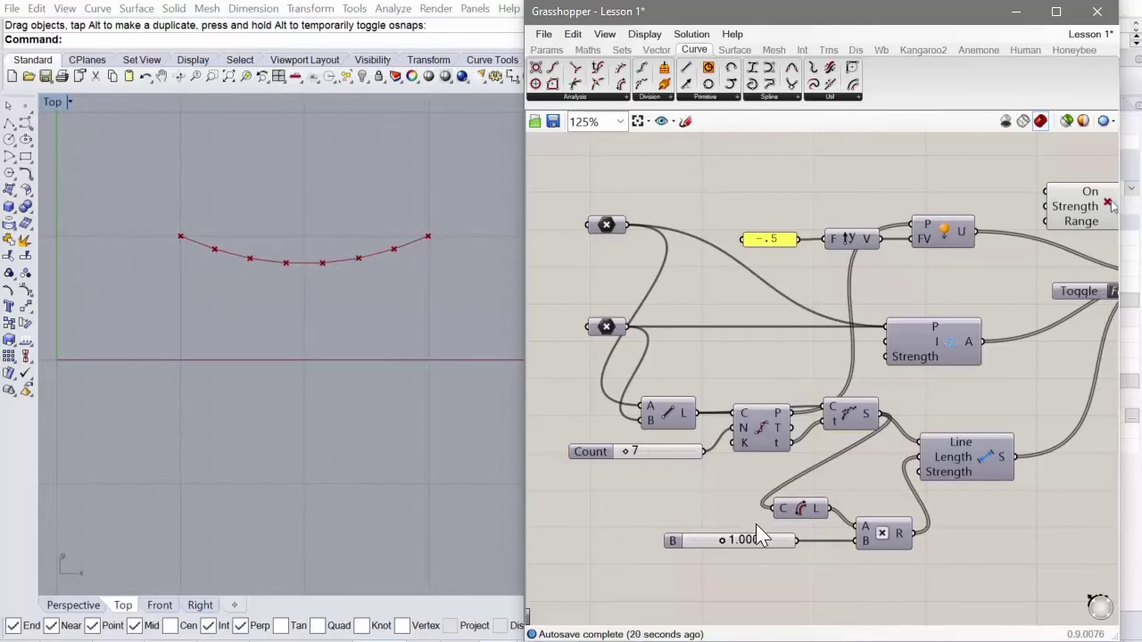
# Raise the Multiplication component's B slider from 1.000 to 1.485 to lengthen the chain.
pyautogui.scroll(4, 753, 562)
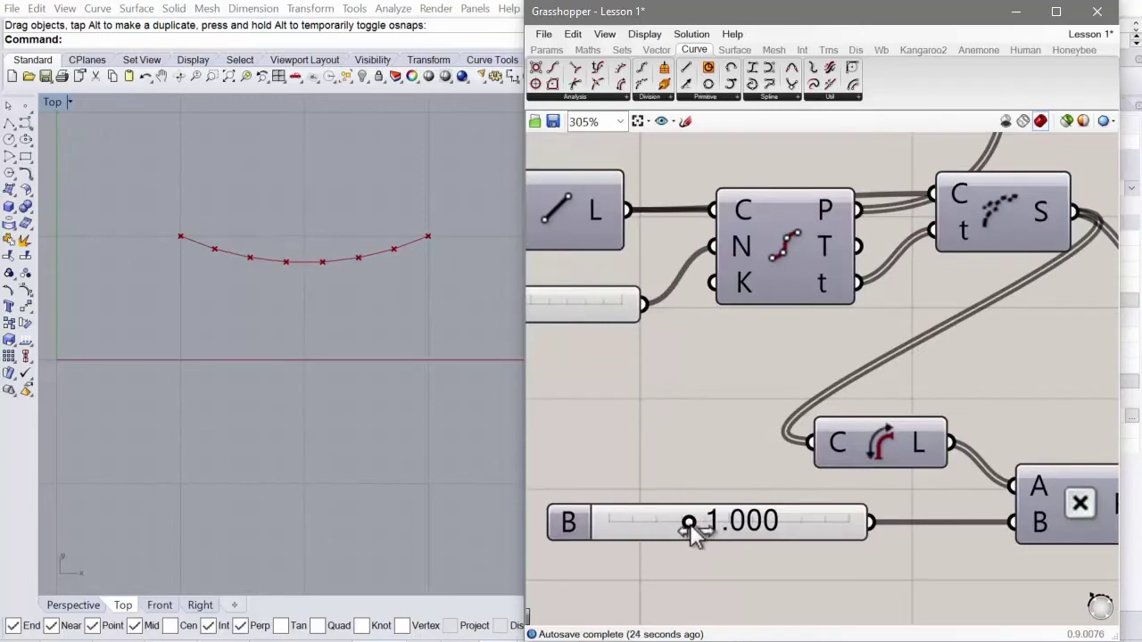
pyautogui.moveTo(693, 530); pyautogui.dragTo(711, 536)
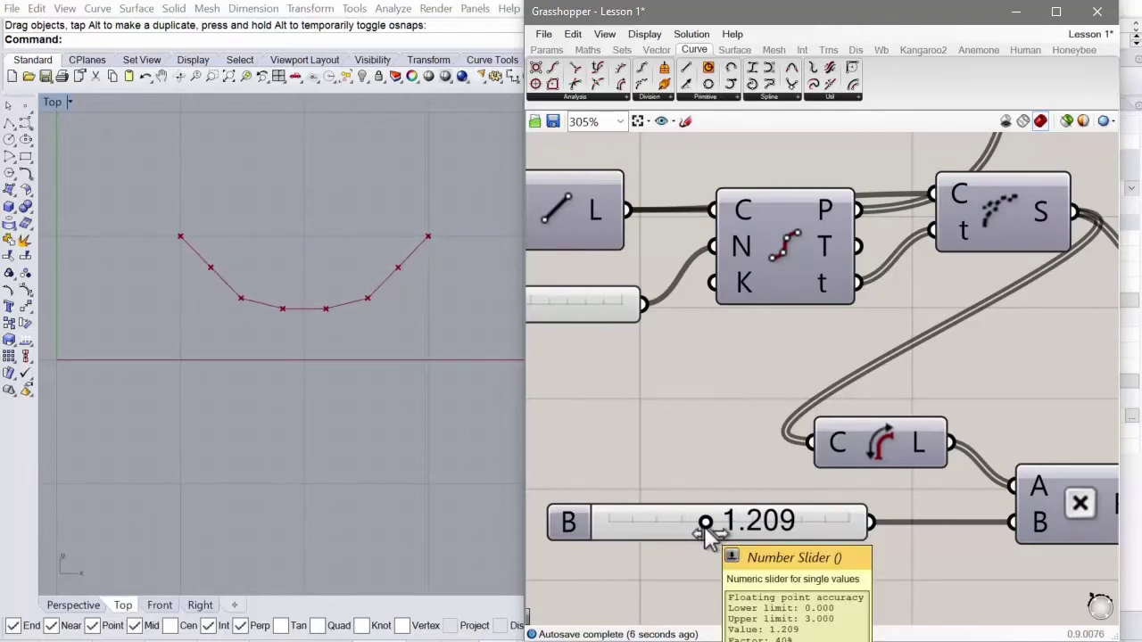
pyautogui.moveTo(705, 525); pyautogui.dragTo(726, 526)
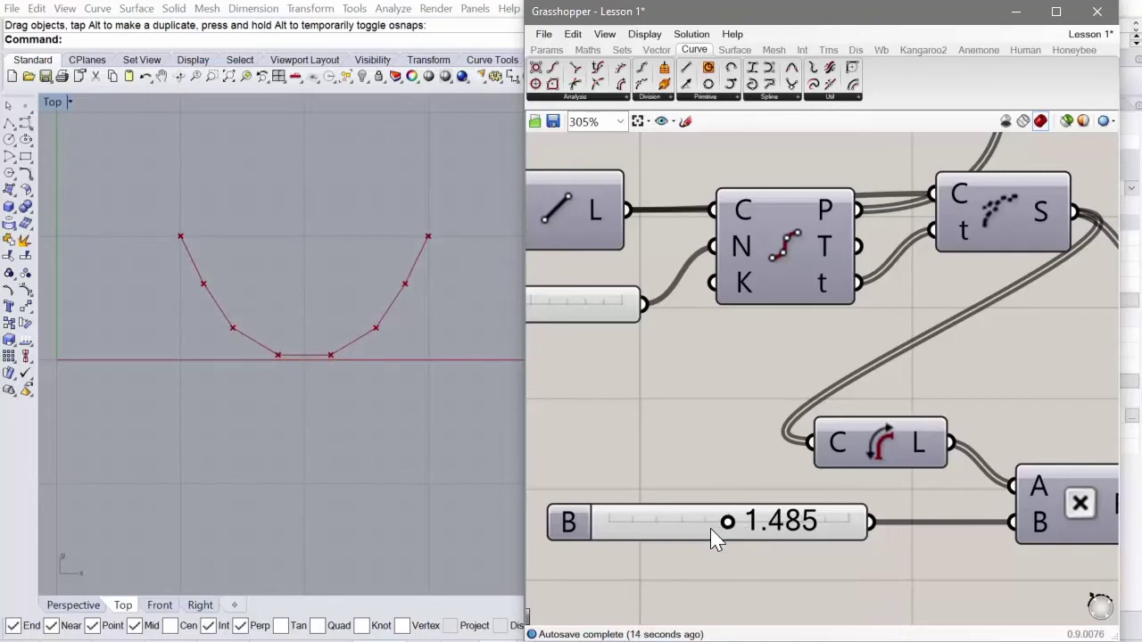
pyautogui.scroll(-4, 692, 521)
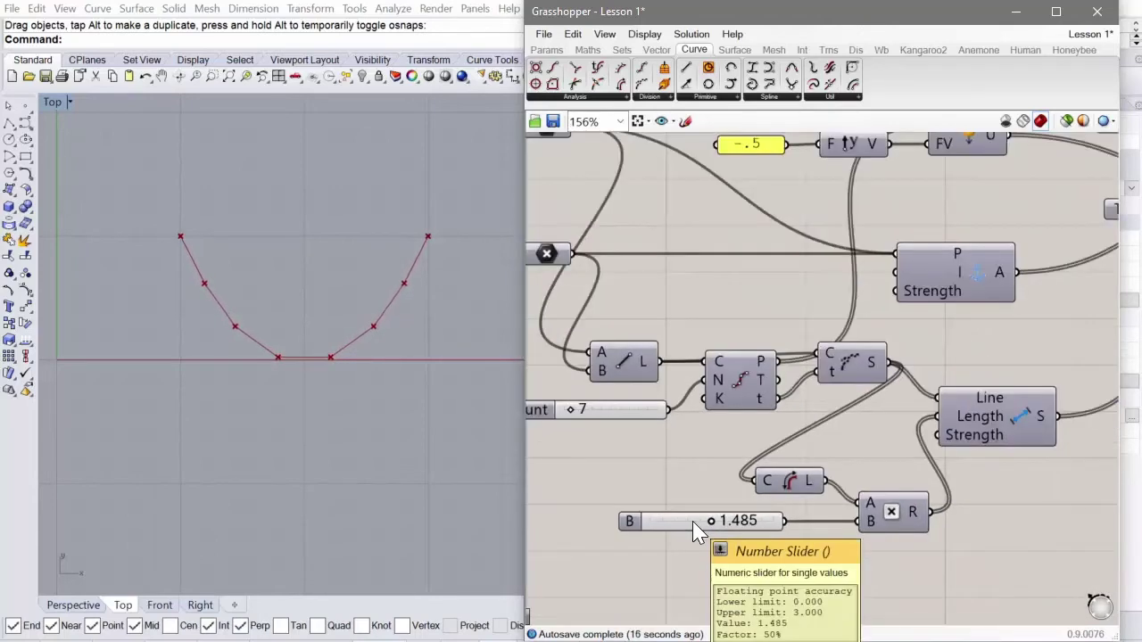
pyautogui.scroll(-1, 692, 521)
pyautogui.scroll(1, 627, 456)
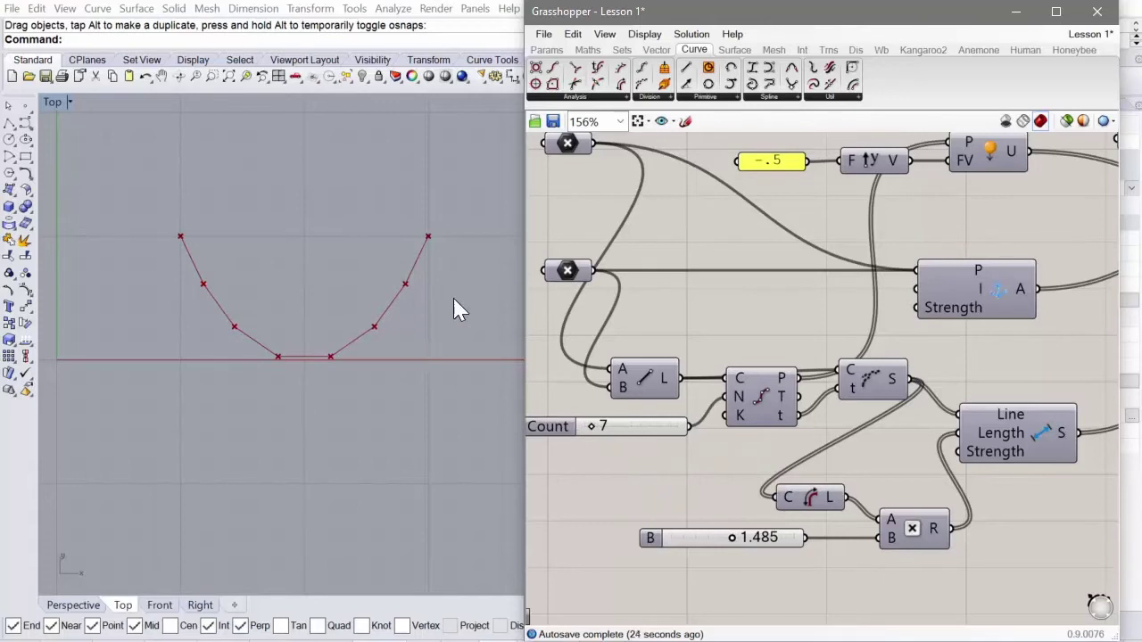
pyautogui.moveTo(698, 16); pyautogui.dragTo(799, 6)
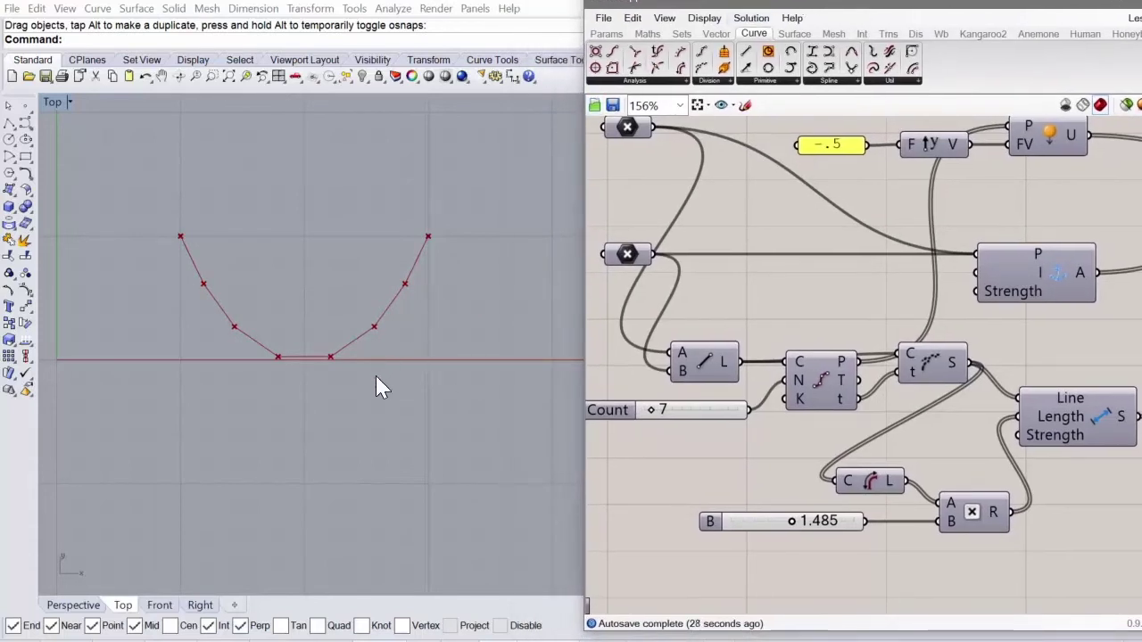
# Pan and zoom Rhino's Top viewport to frame the U-shaped chain polyline.
pyautogui.moveTo(376, 377); pyautogui.dragTo(381, 357, button='right')
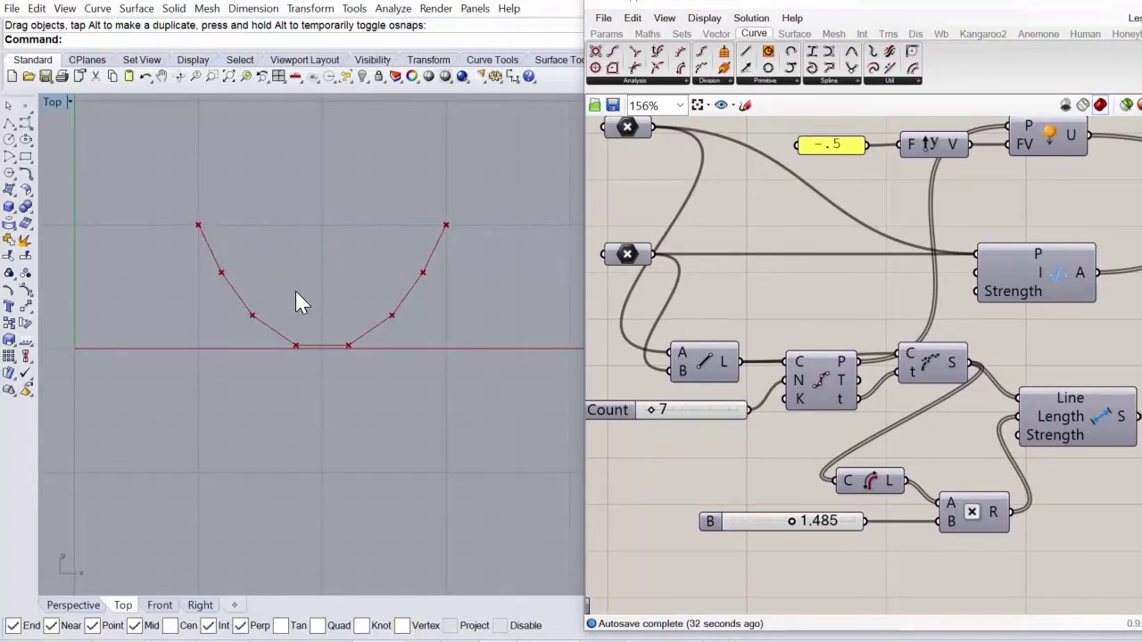
pyautogui.scroll(2, 463, 264)
pyautogui.scroll(2, 458, 202)
pyautogui.scroll(-1, 468, 196)
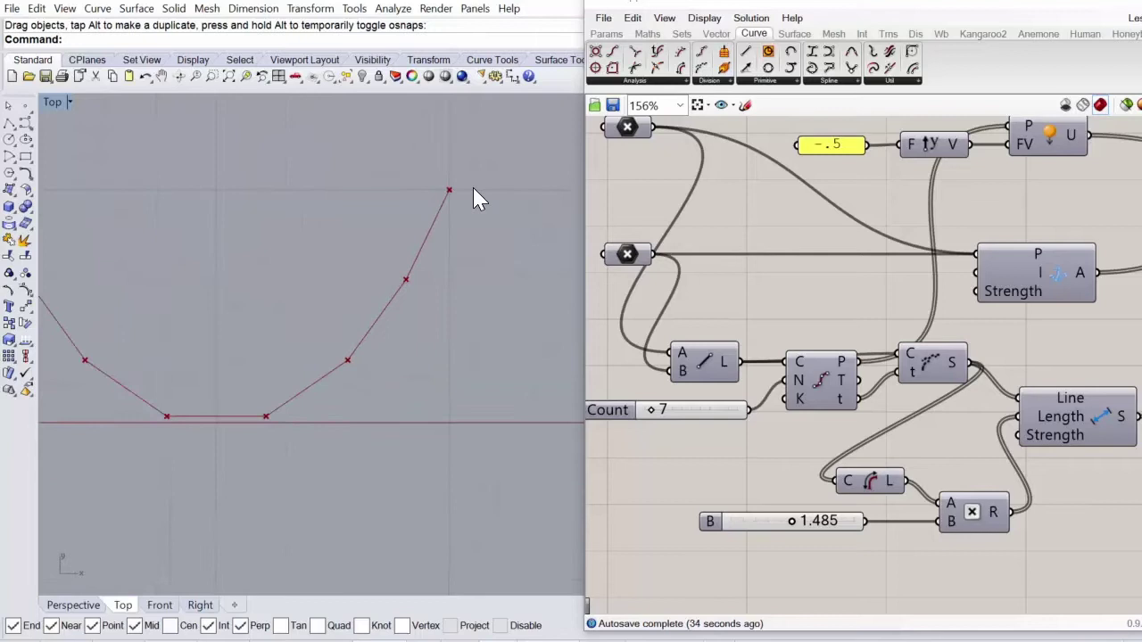
pyautogui.moveTo(164, 438); pyautogui.dragTo(288, 459, button='right')
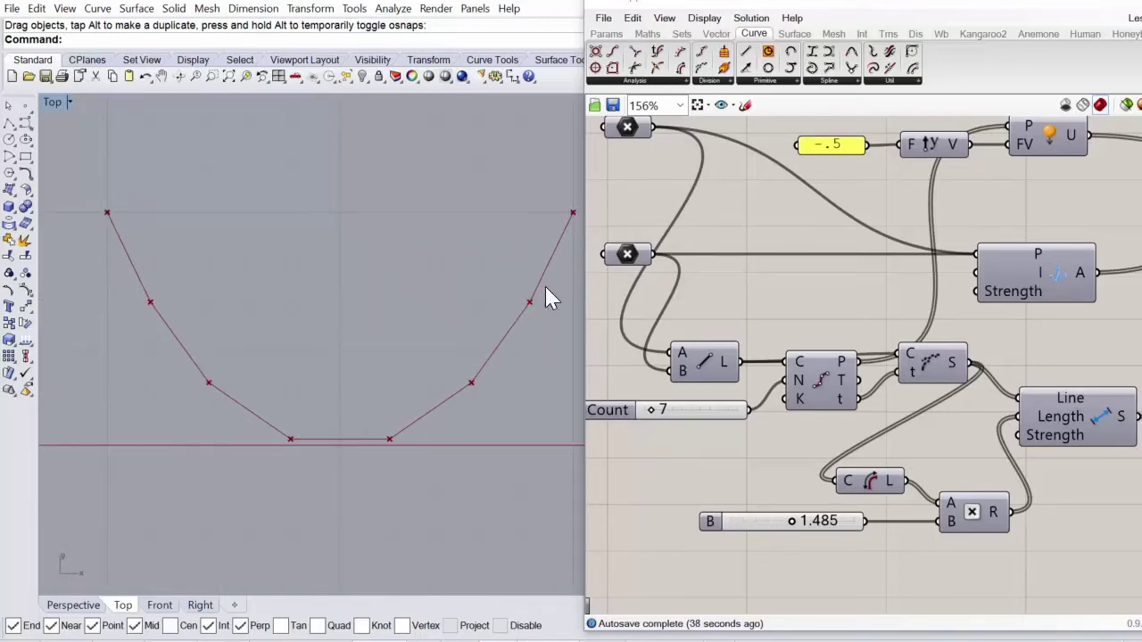
pyautogui.press('Right')
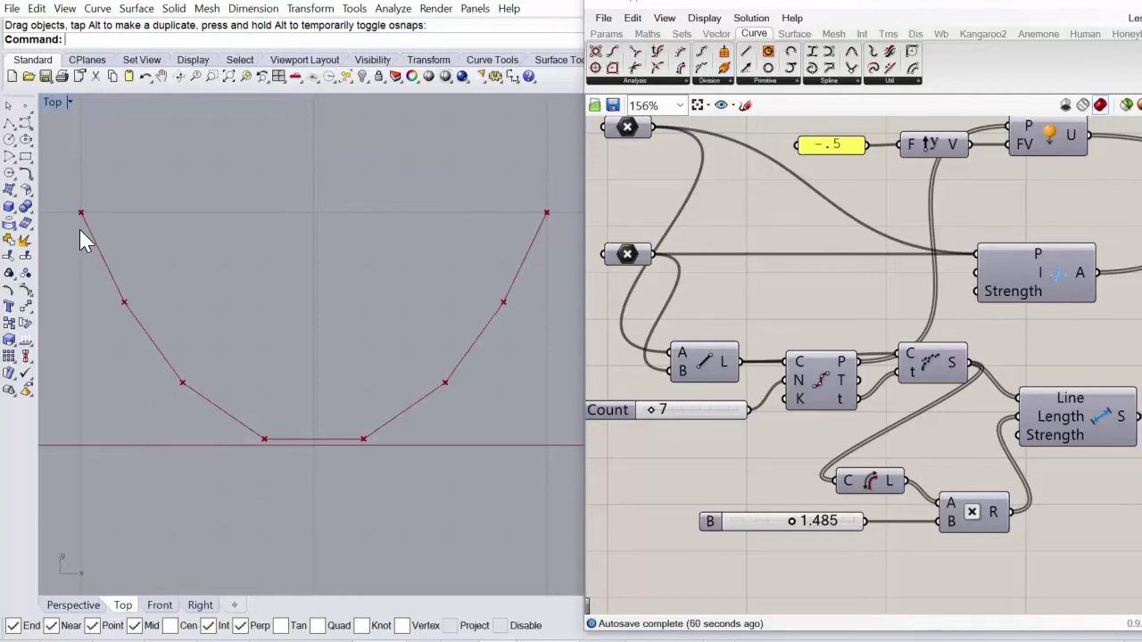
# Set the chain's division count to 40 points.
pyautogui.doubleClick(677, 409)
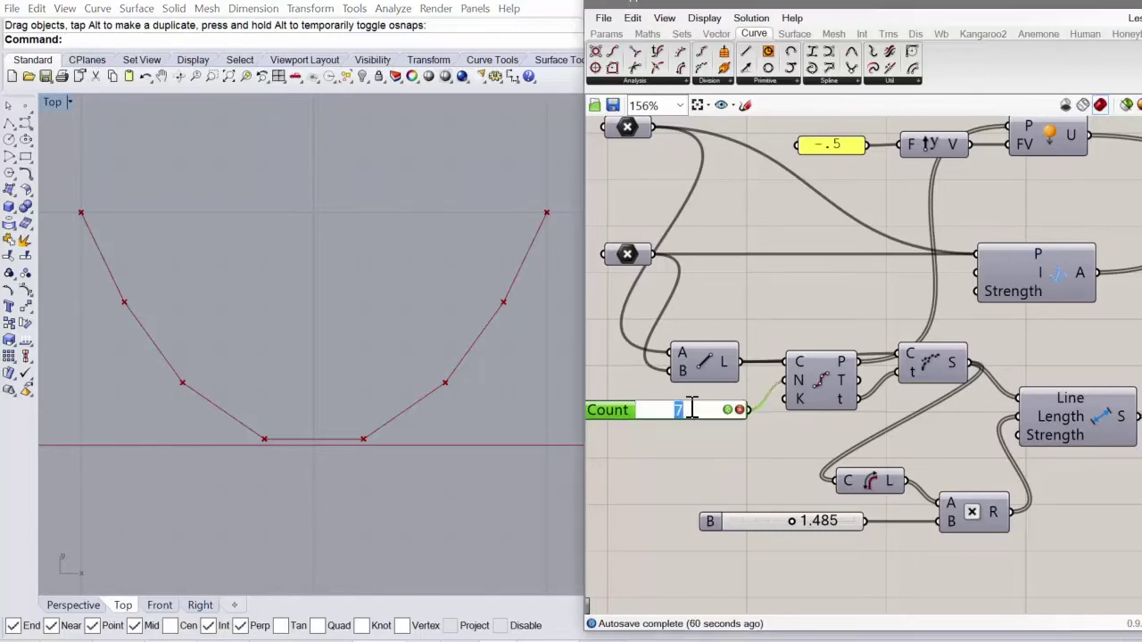
pyautogui.write('40')
pyautogui.press('Return')
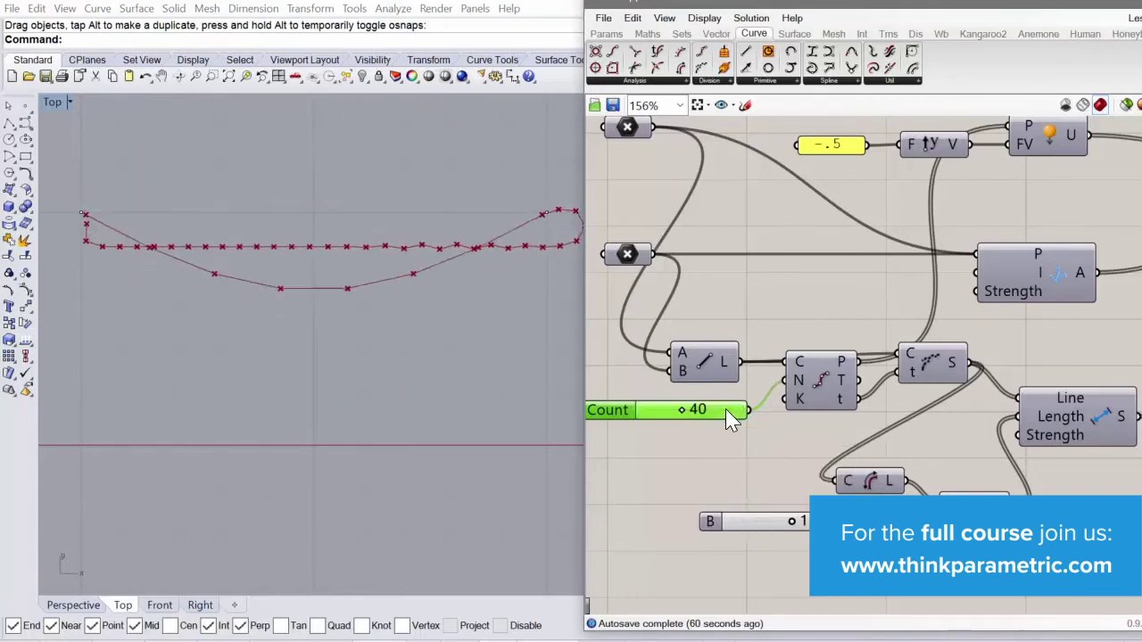
pyautogui.scroll(-5, 271, 339)
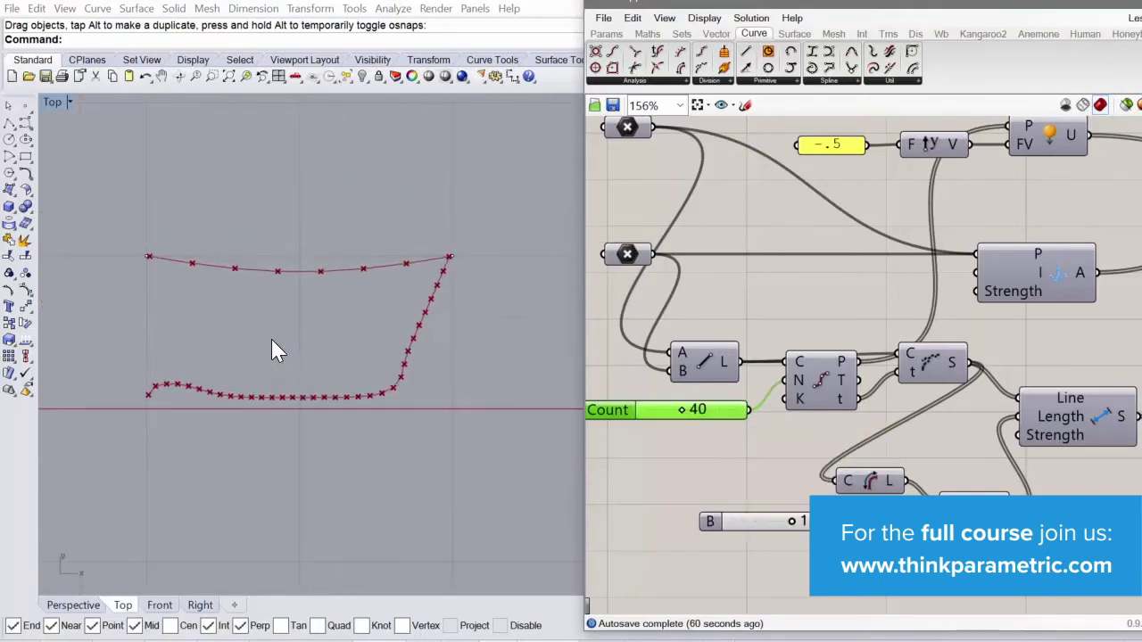
pyautogui.scroll(1, 339, 437)
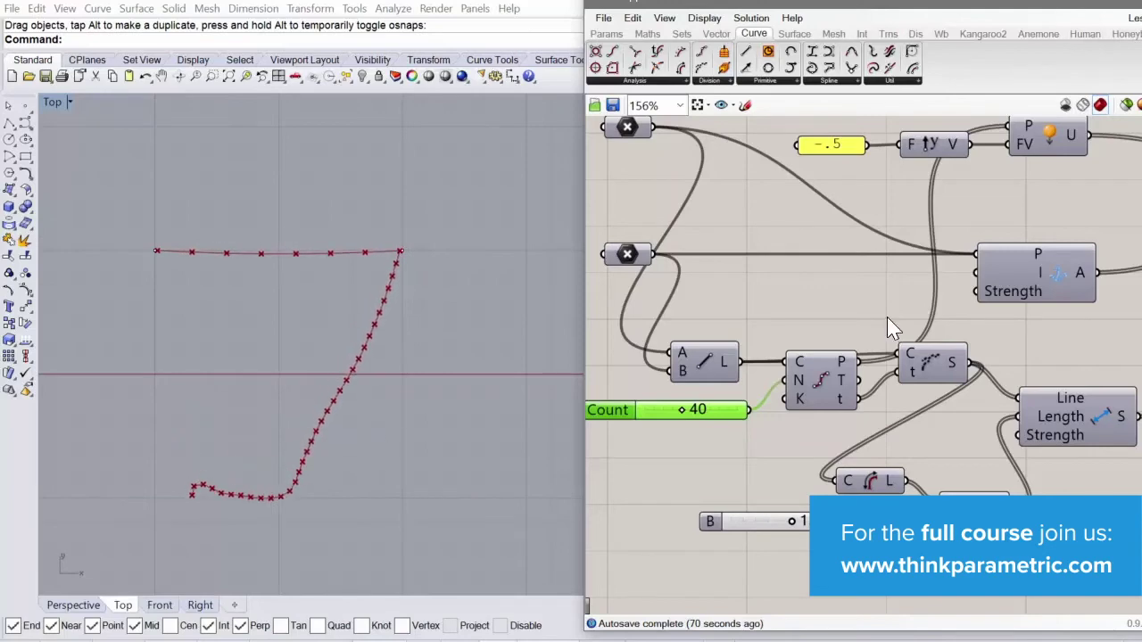
pyautogui.scroll(-3, 683, 310)
pyautogui.scroll(1, 892, 317)
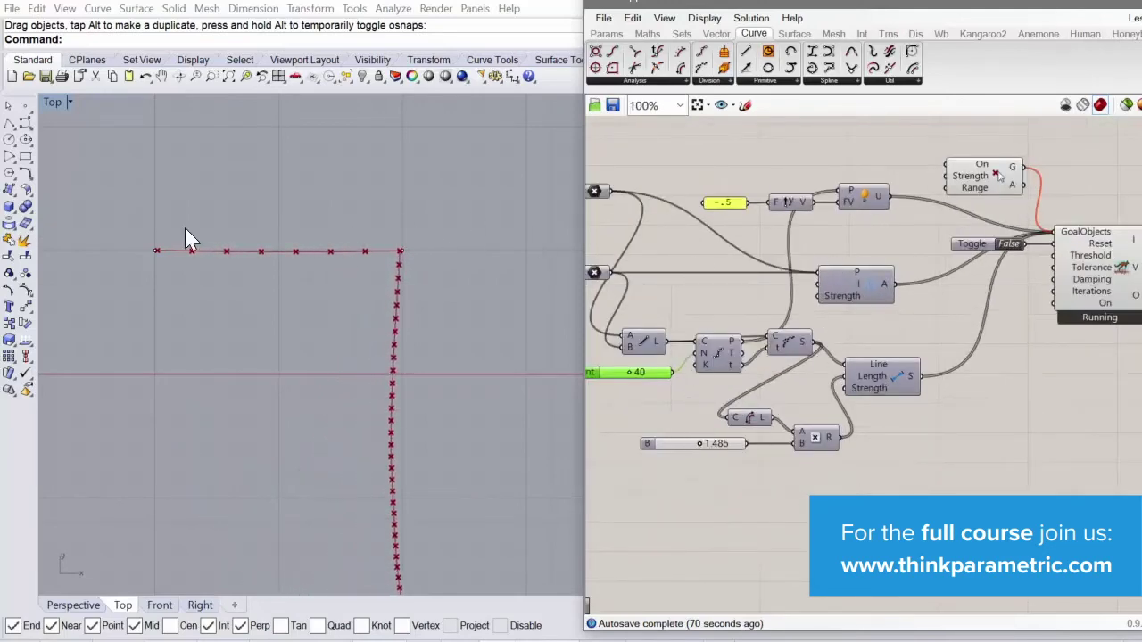
# Reset and restart the Kangaroo simulation, then centre the hanging chain in the Top view.
pyautogui.doubleClick(1015, 248)
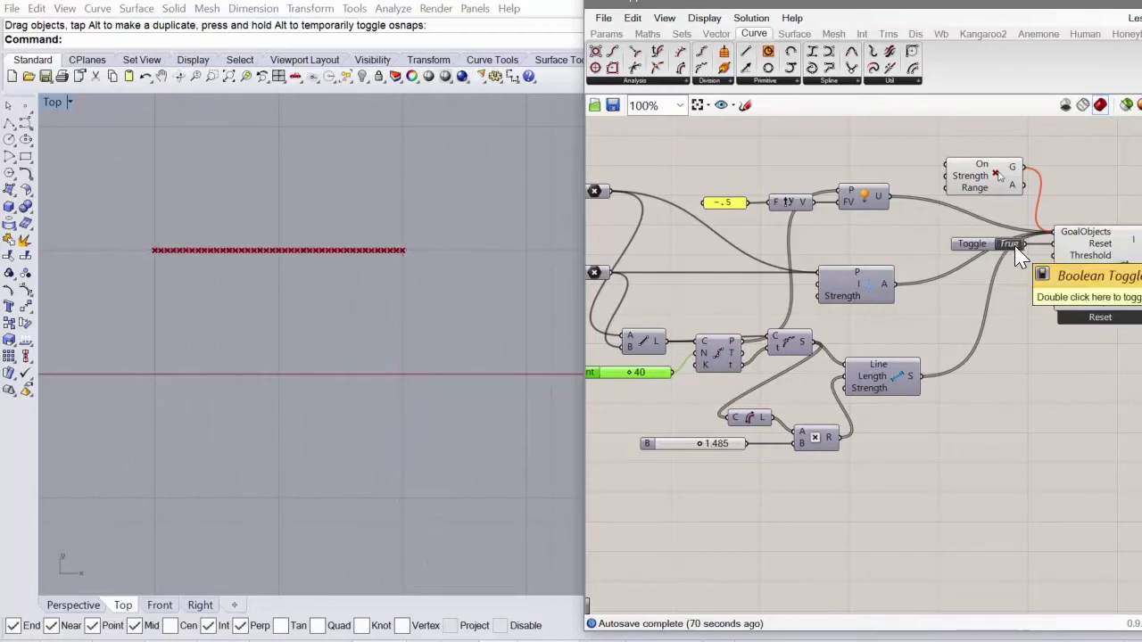
pyautogui.doubleClick(1016, 248)
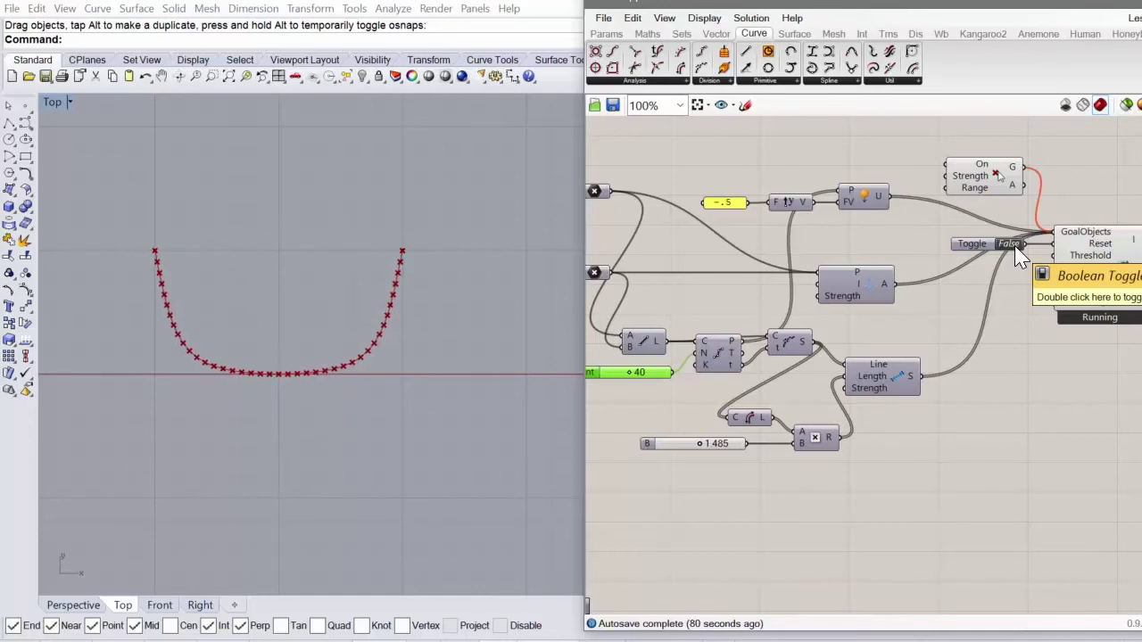
pyautogui.click(369, 362)
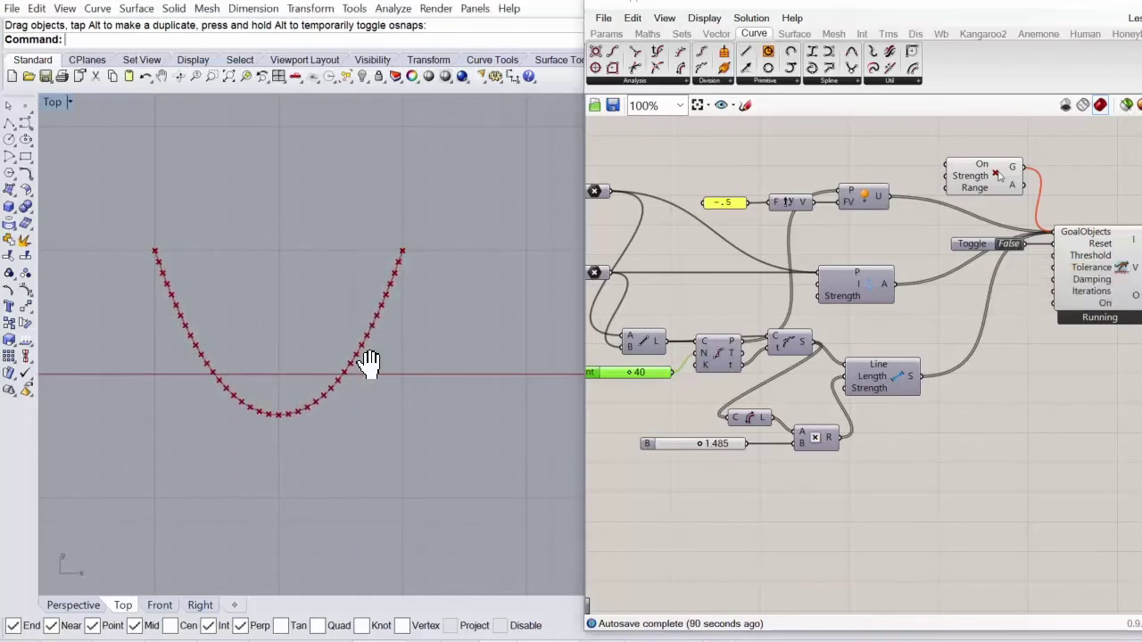
pyautogui.scroll(3, 357, 348)
pyautogui.moveTo(353, 339); pyautogui.dragTo(378, 350, button='right')
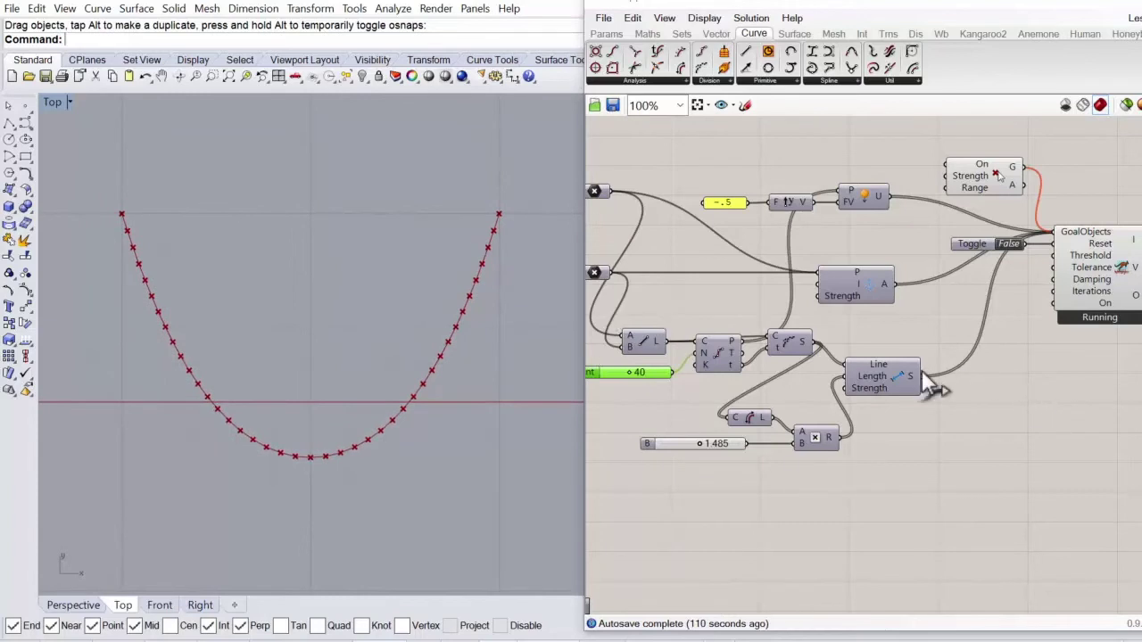
pyautogui.moveTo(1041, 372); pyautogui.dragTo(820, 382, button='right')
pyautogui.scroll(2, 846, 301)
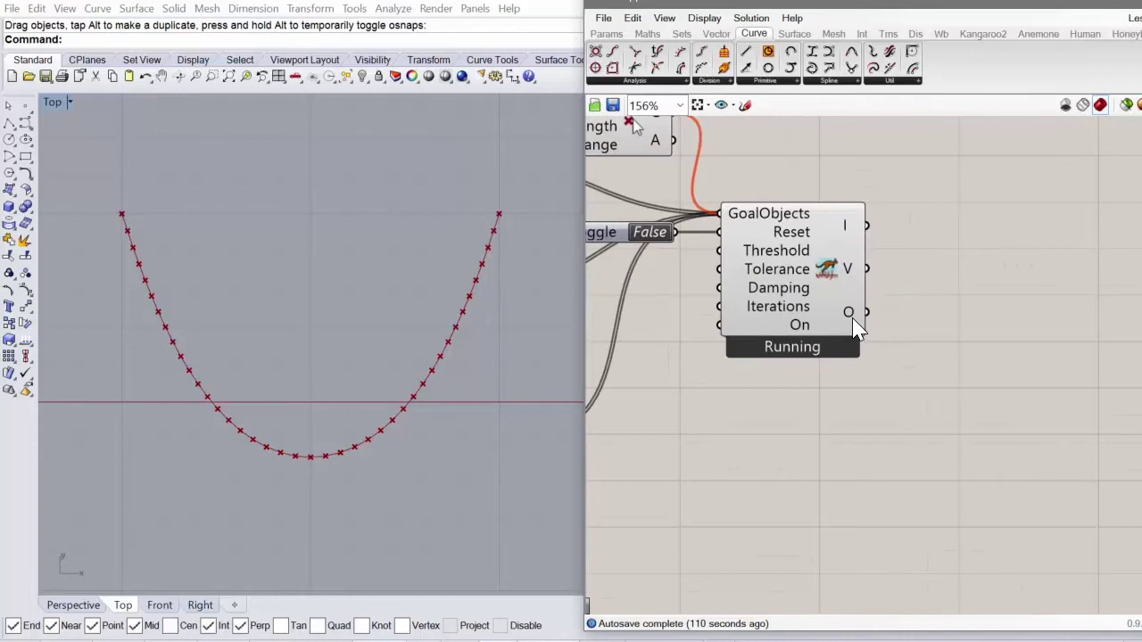
pyautogui.moveTo(855, 327)
# Add a Geometry parameter fed by the Kangaroo solver's O output.
pyautogui.click(607, 34)
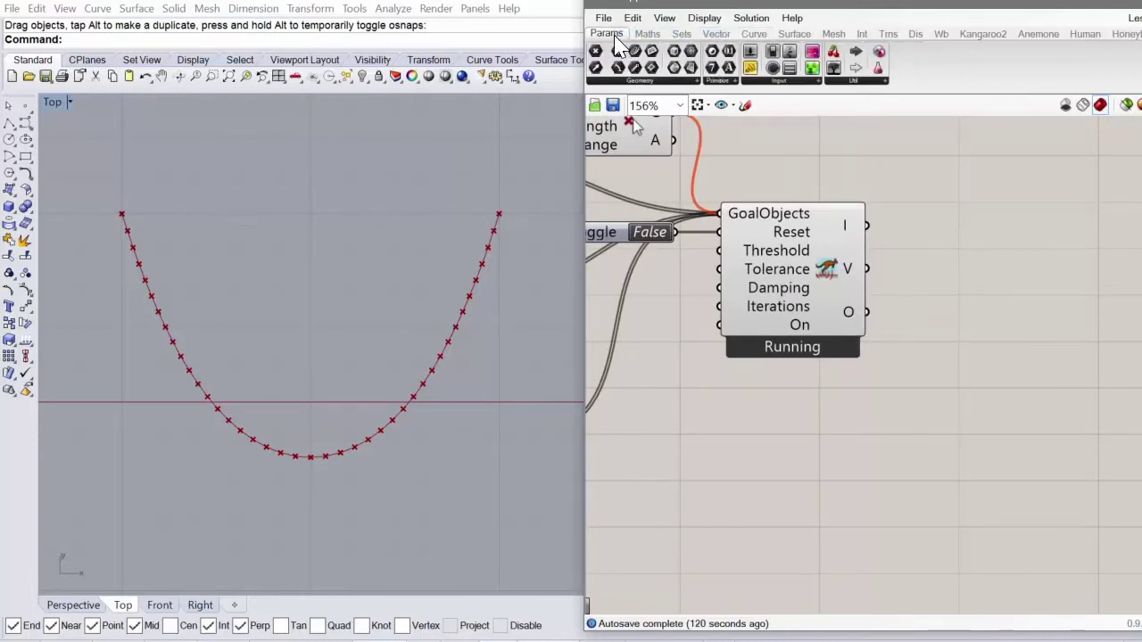
pyautogui.moveTo(635, 52); pyautogui.dragTo(960, 327)
pyautogui.moveTo(889, 318); pyautogui.dragTo(917, 310)
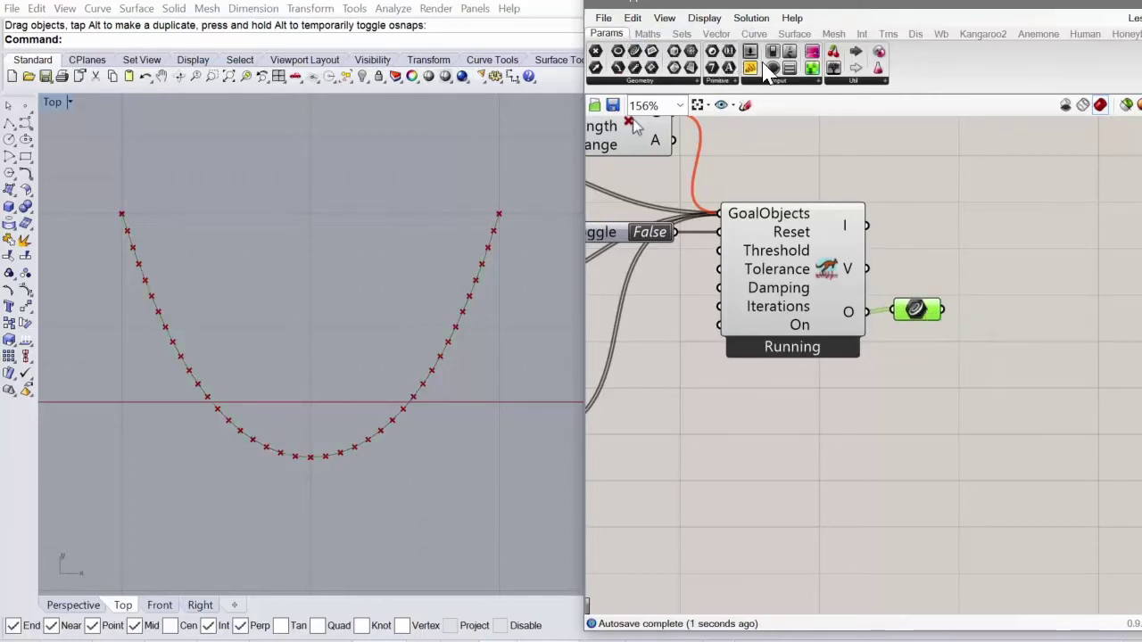
# Add a Panel and a curve Length component, wiring Geometry → Length → Panel.
pyautogui.moveTo(749, 68); pyautogui.dragTo(1017, 254)
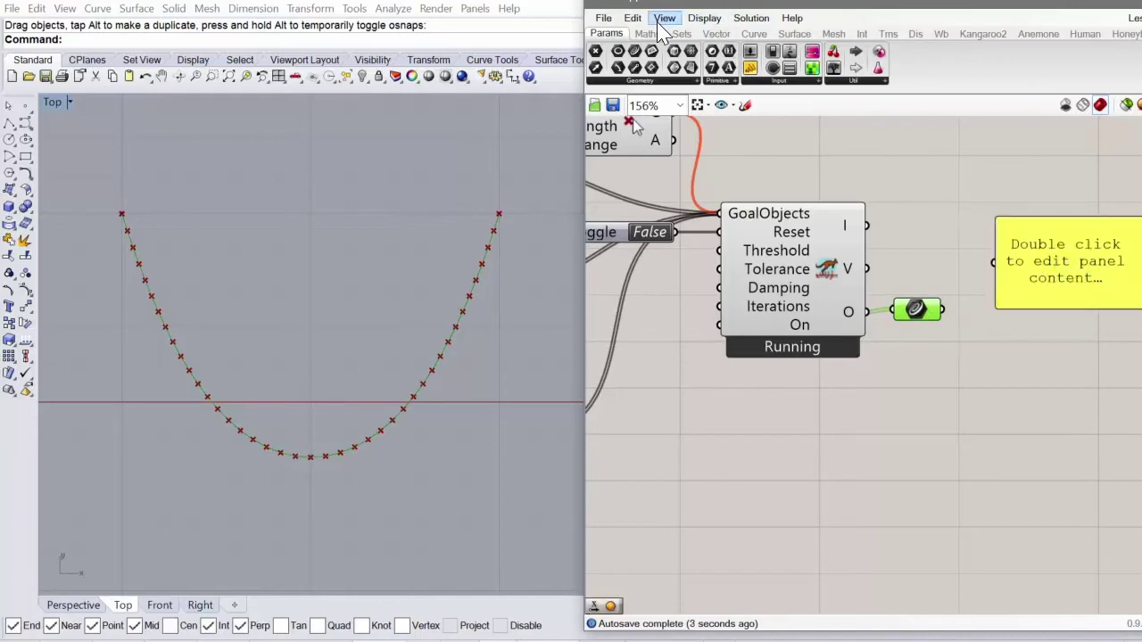
pyautogui.scroll(-4, 678, 39)
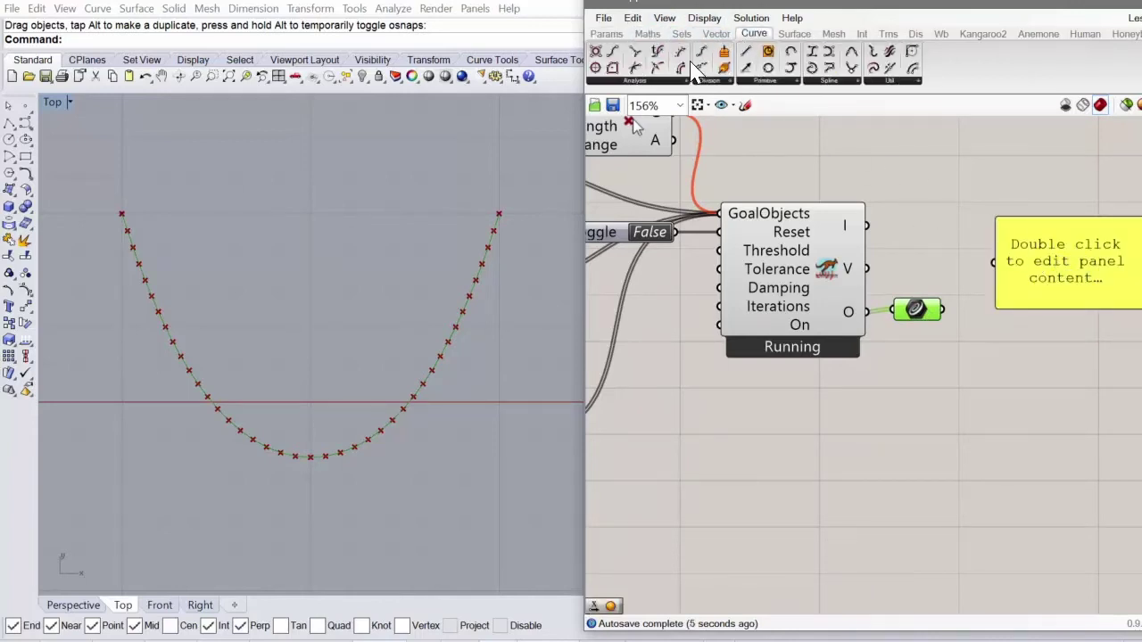
pyautogui.moveTo(683, 70); pyautogui.dragTo(981, 361)
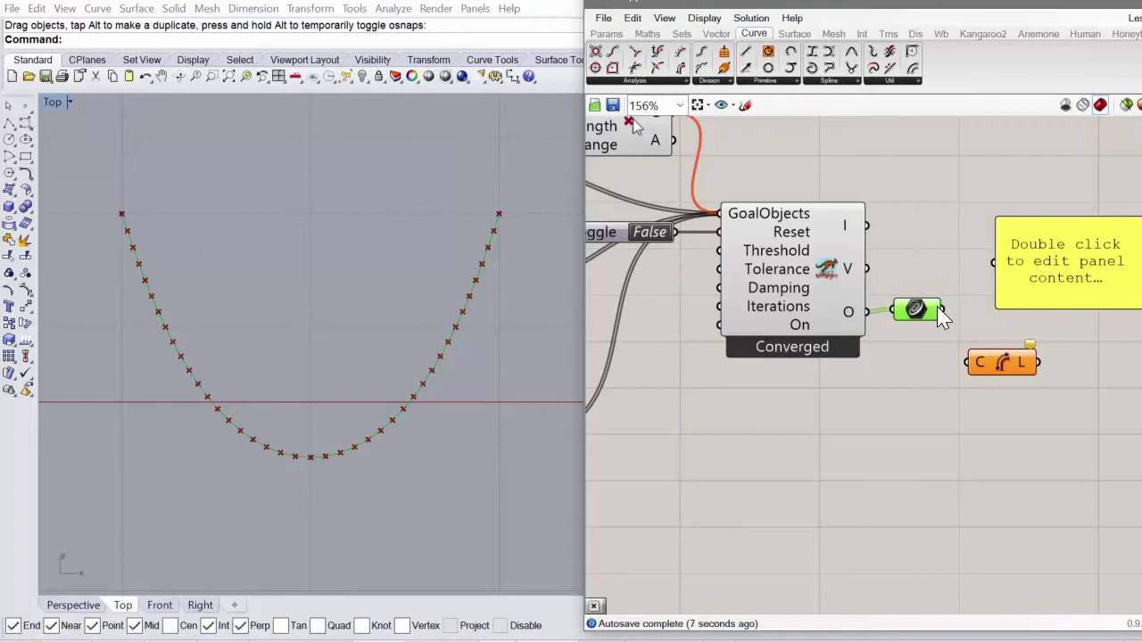
pyautogui.moveTo(943, 310); pyautogui.dragTo(989, 338)
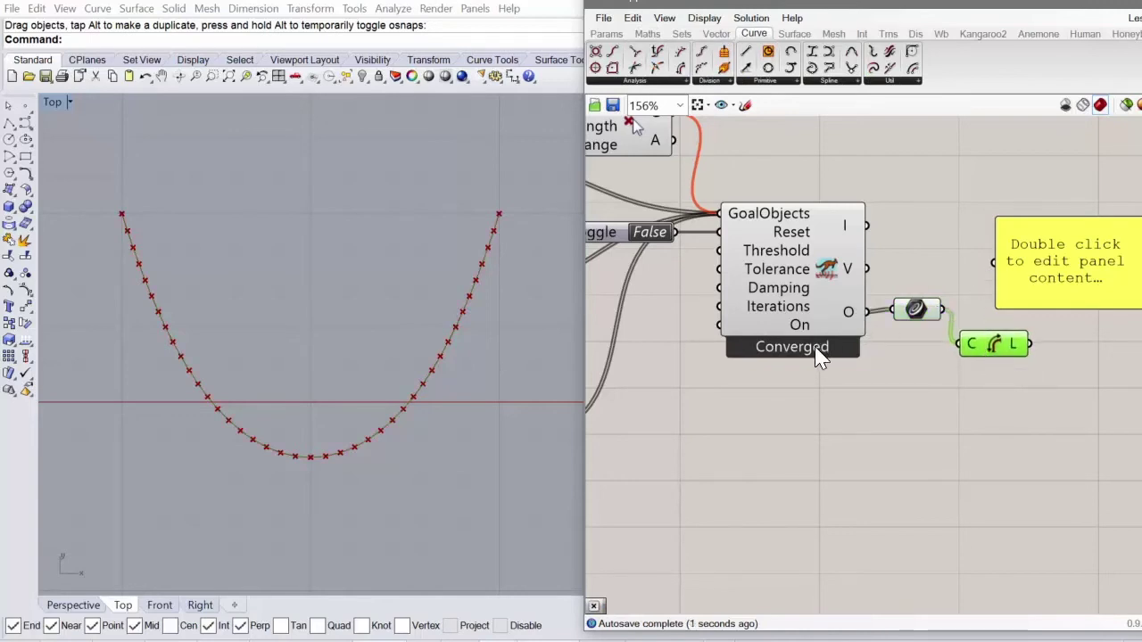
pyautogui.scroll(-2, 816, 349)
pyautogui.scroll(2, 1017, 295)
pyautogui.moveTo(1017, 294); pyautogui.dragTo(953, 373)
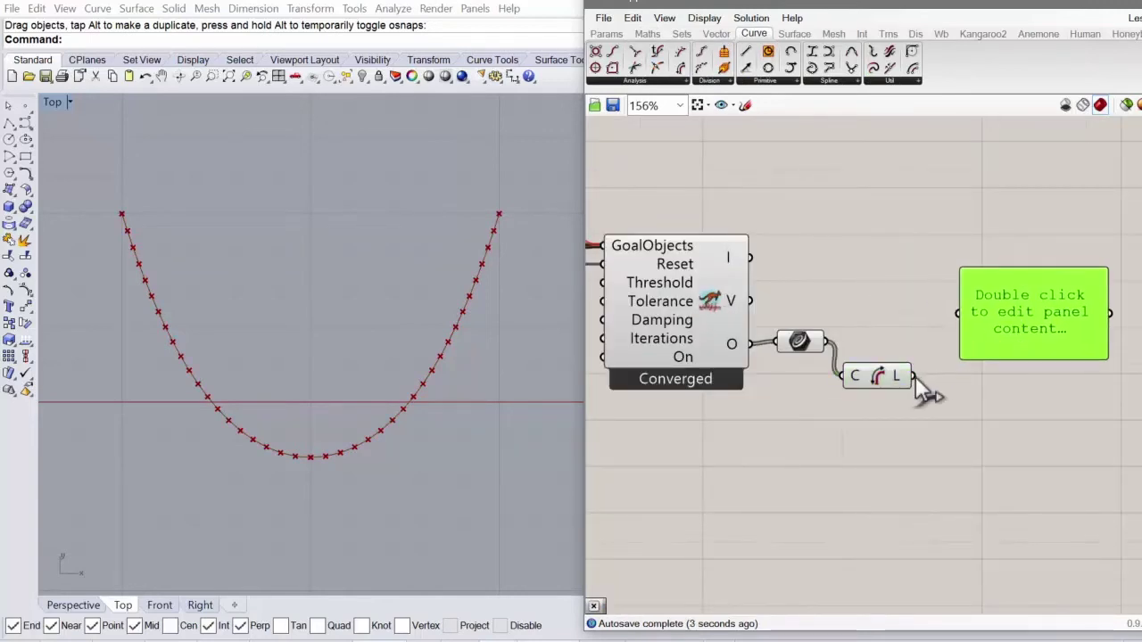
pyautogui.moveTo(967, 321); pyautogui.dragTo(968, 323)
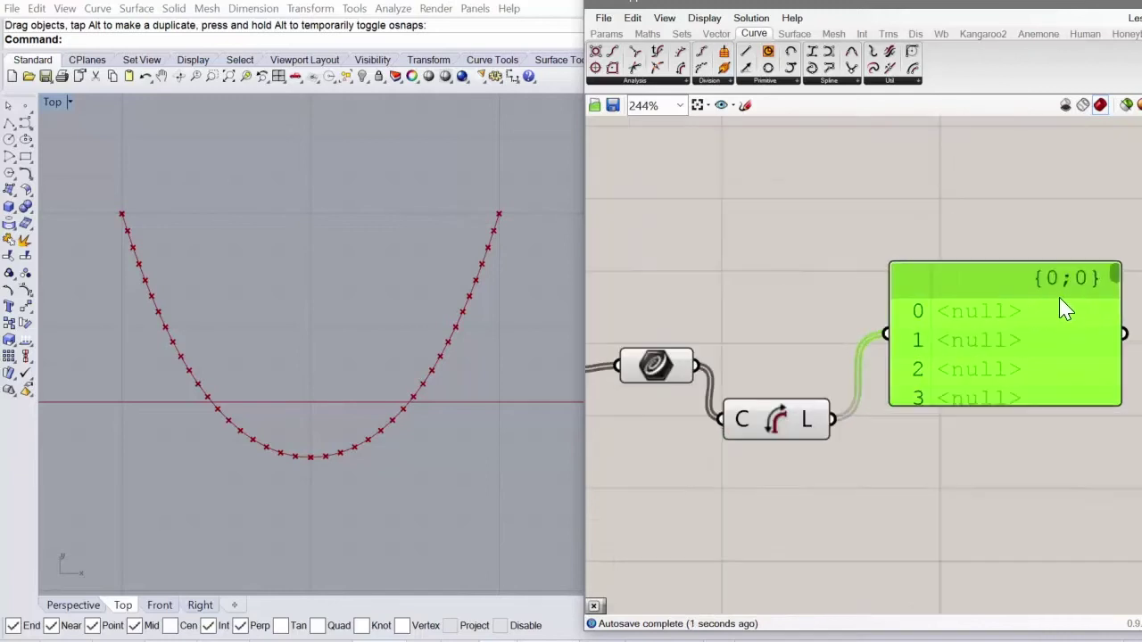
pyautogui.scroll(2, 1090, 283)
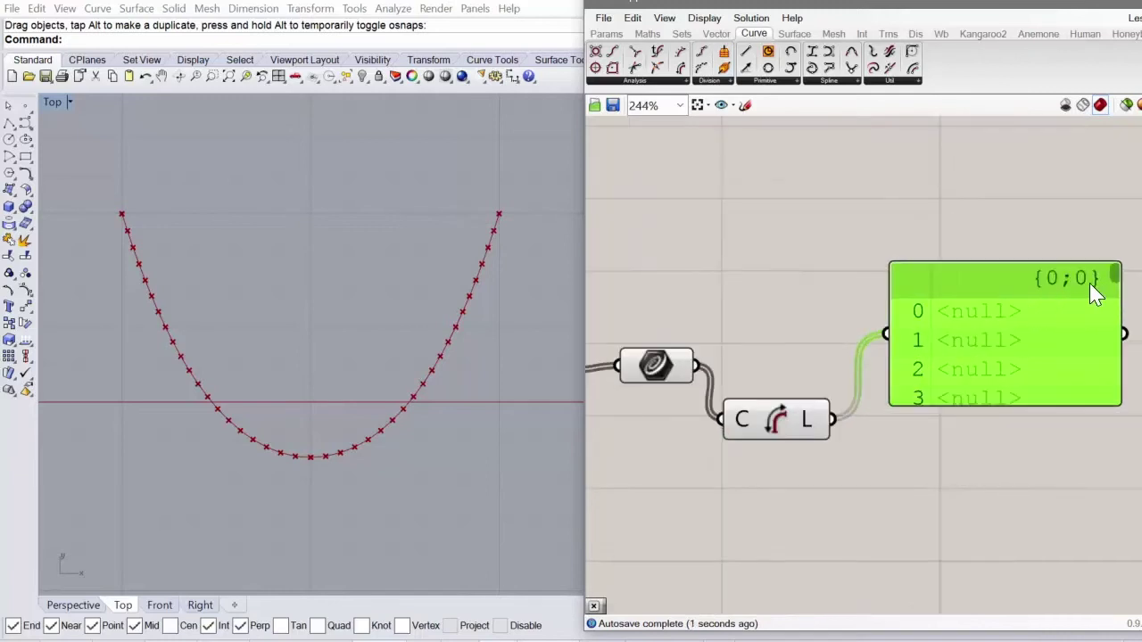
# Insert a Clean Tree component between Length and the panel to remove nulls.
pyautogui.click(791, 35)
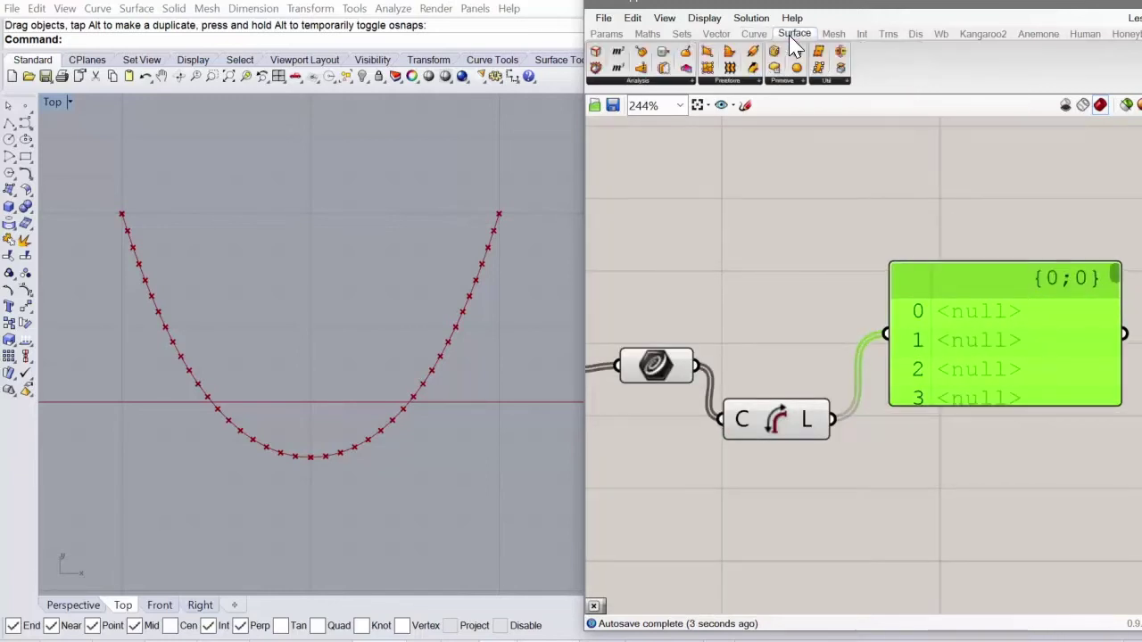
pyautogui.click(683, 36)
pyautogui.click(867, 82)
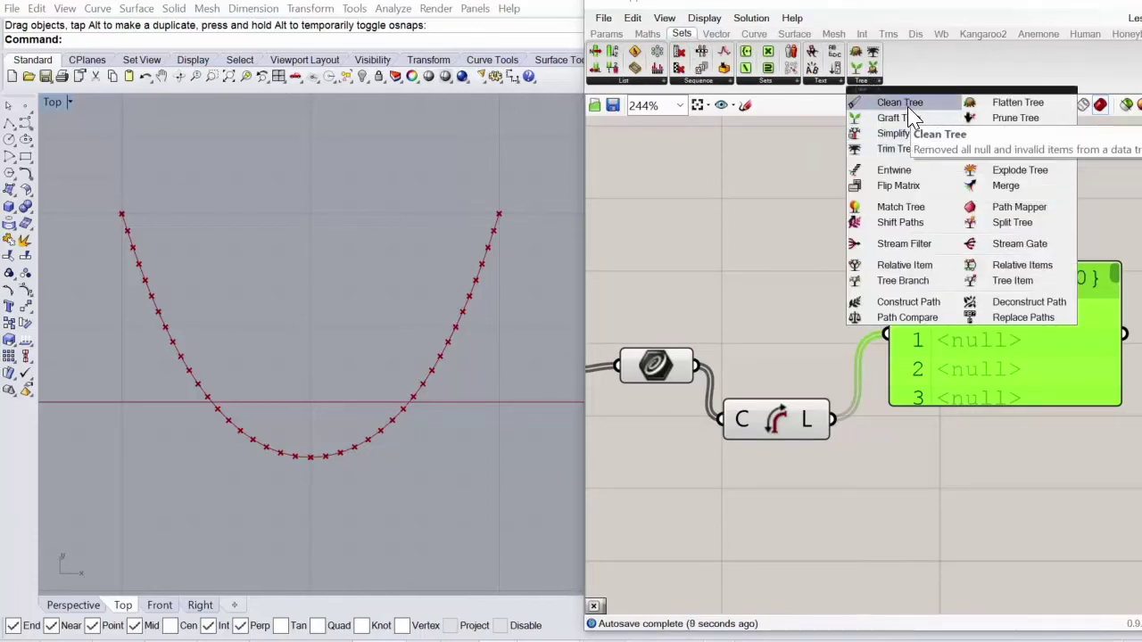
pyautogui.moveTo(911, 119); pyautogui.dragTo(909, 210)
pyautogui.scroll(-2, 674, 356)
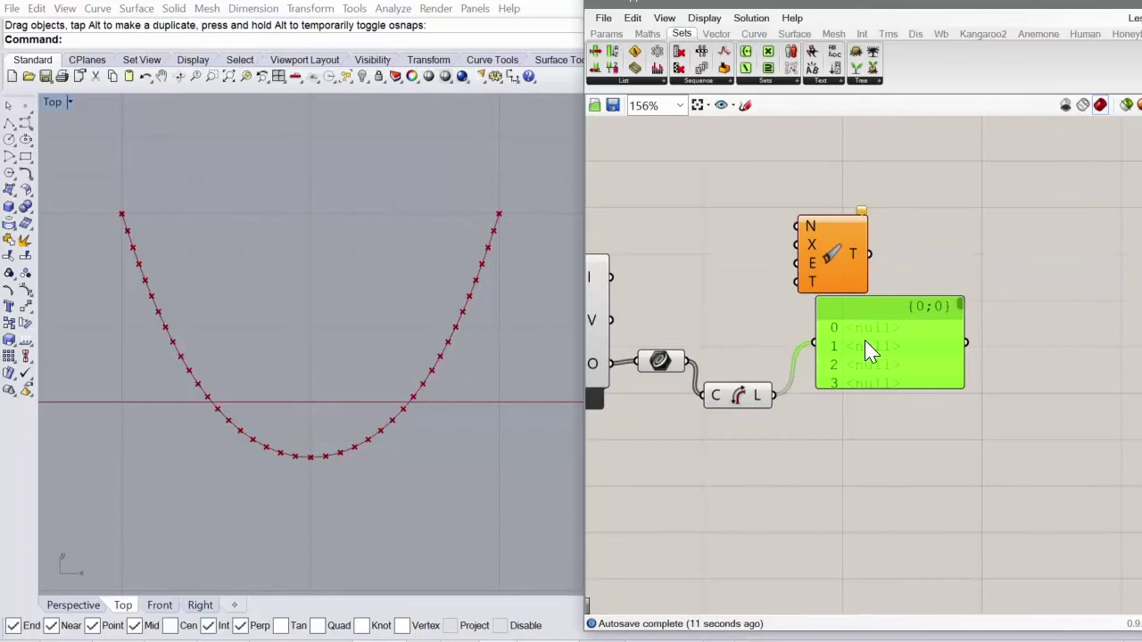
pyautogui.moveTo(864, 340); pyautogui.dragTo(963, 337)
pyautogui.scroll(1, 850, 328)
pyautogui.moveTo(813, 256)
pyautogui.mouseDown()
pyautogui.moveTo(840, 281)
pyautogui.moveTo(834, 303)
pyautogui.moveTo(754, 411)
pyautogui.mouseUp()
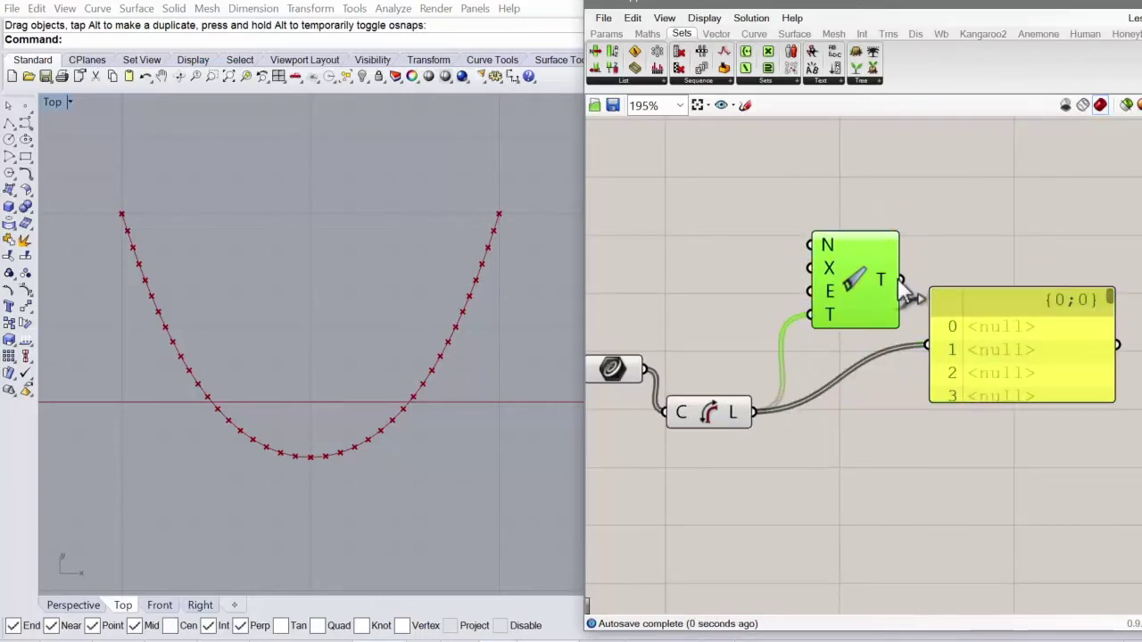
pyautogui.moveTo(932, 344); pyautogui.dragTo(963, 340)
# Adjust the canvas view to check the panel lists lengths up to item 39 (0.473674).
pyautogui.scroll(-1, 846, 333)
pyautogui.scroll(3, 1017, 343)
pyautogui.scroll(2, 1024, 344)
pyautogui.scroll(-4, 988, 310)
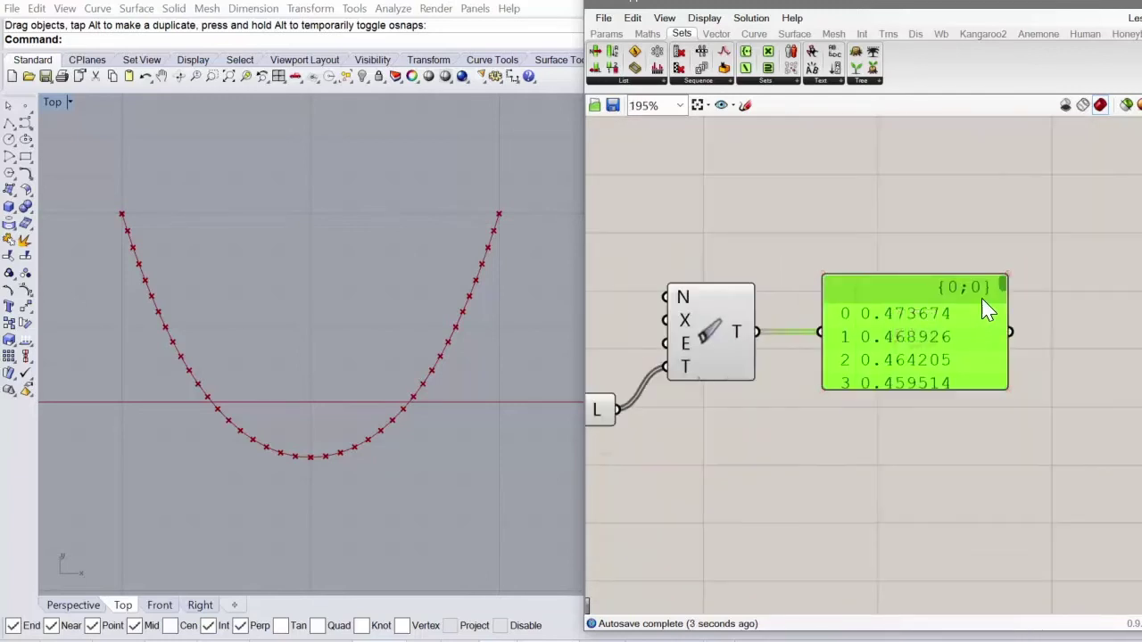
pyautogui.scroll(1, 994, 301)
pyautogui.moveTo(1007, 289); pyautogui.dragTo(1010, 415)
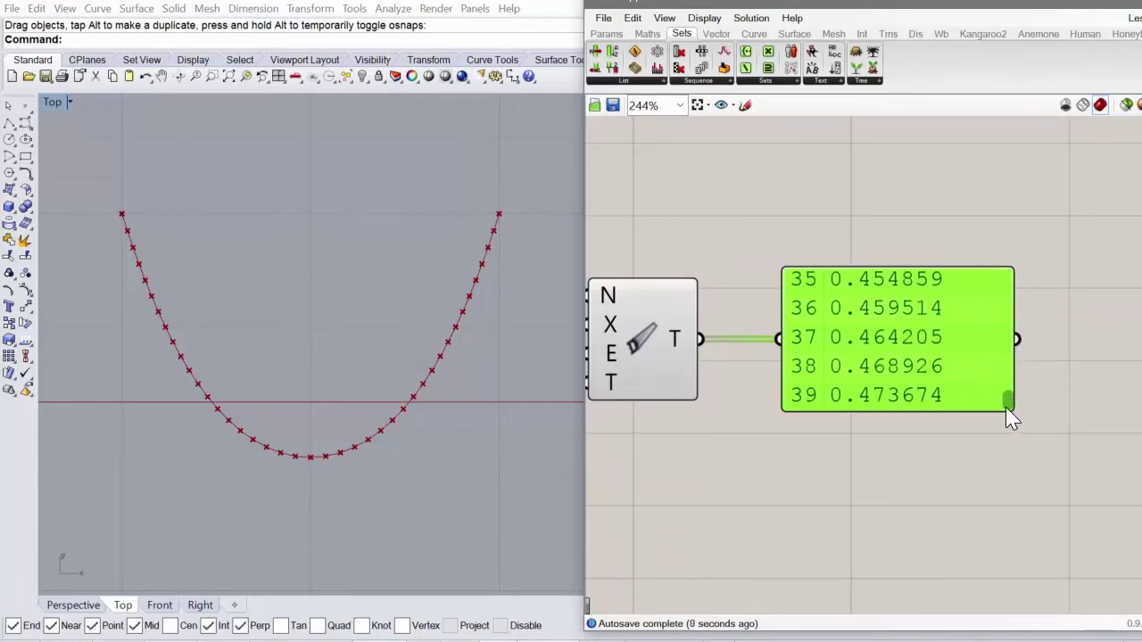
pyautogui.scroll(-3, 986, 402)
pyautogui.scroll(6, 985, 392)
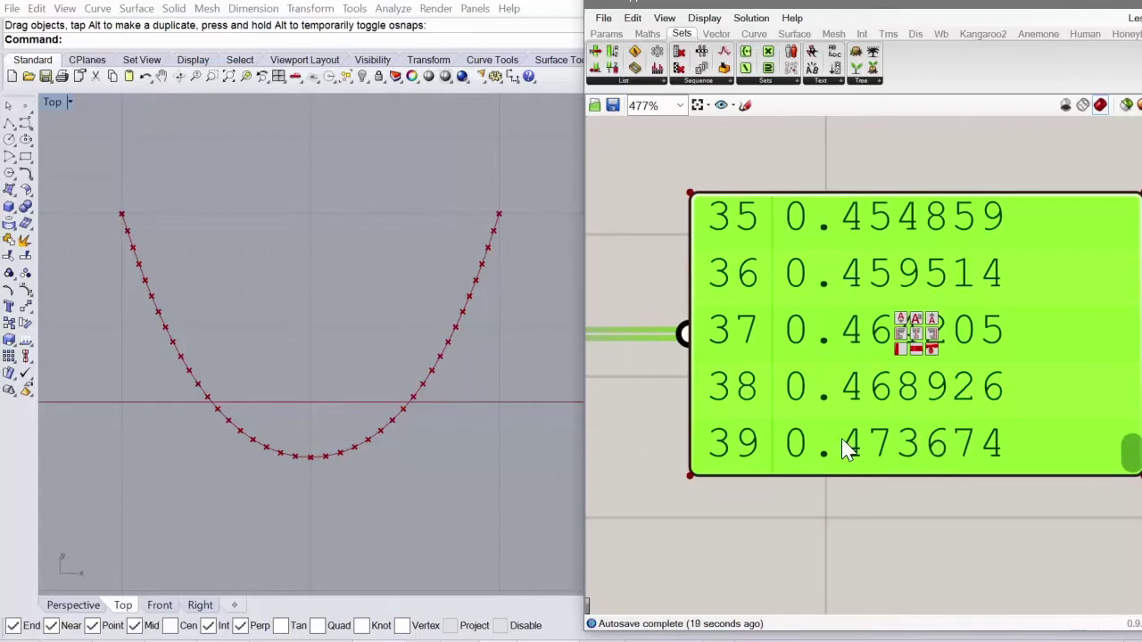
pyautogui.scroll(-5, 848, 448)
pyautogui.scroll(-2, 856, 336)
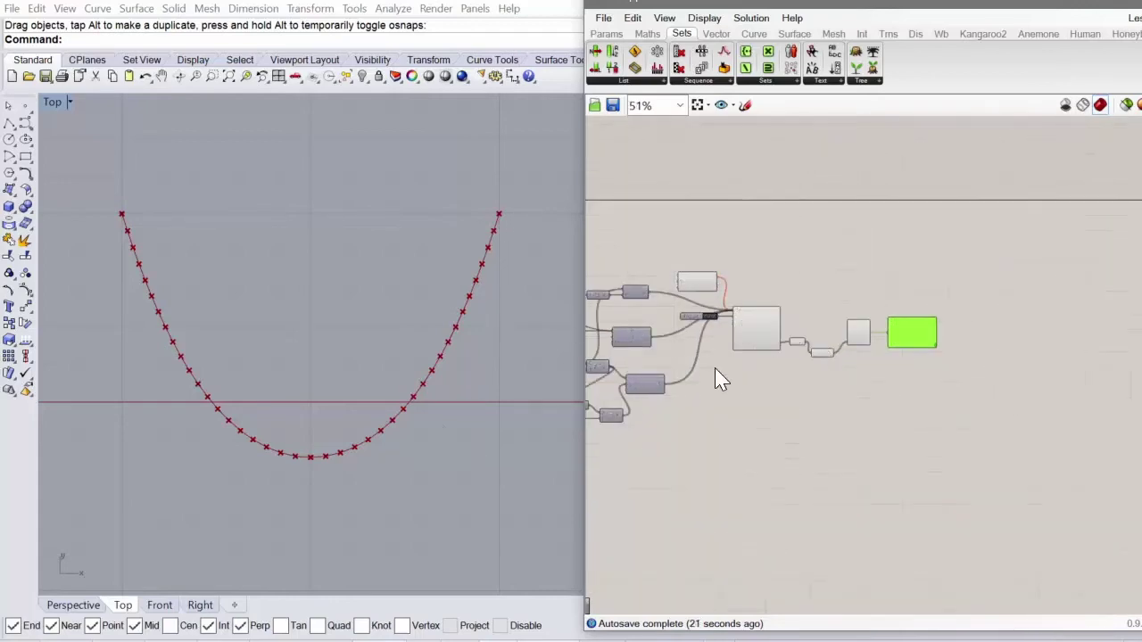
# Set the Length goal's Strength input to 1000 via Set Number and commit.
pyautogui.scroll(6, 715, 369)
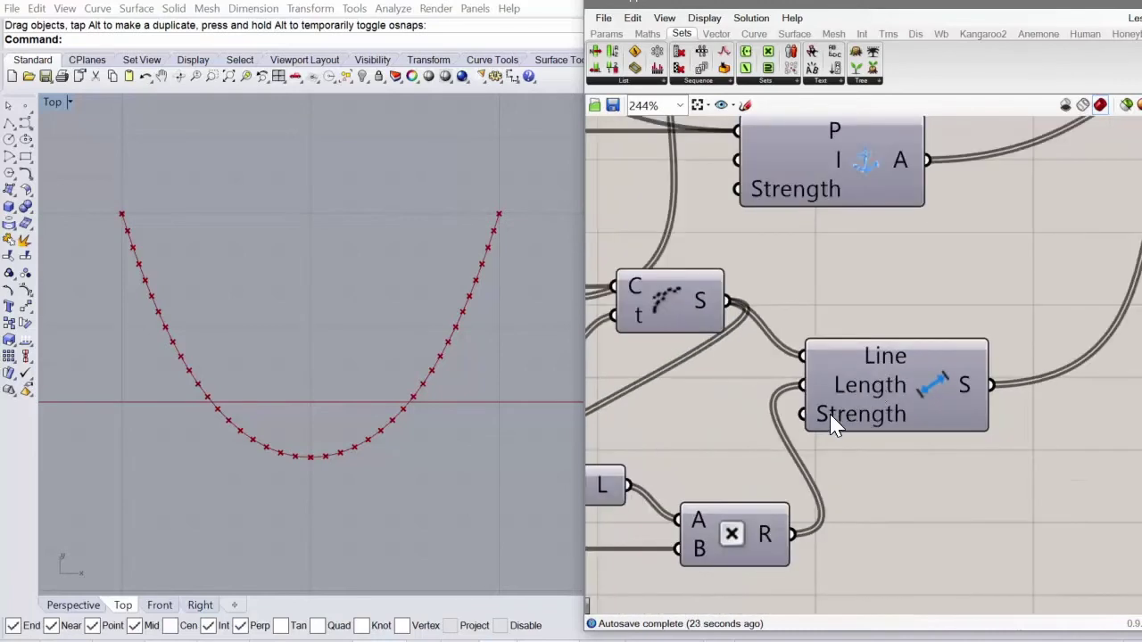
pyautogui.rightClick(830, 417)
pyautogui.moveTo(941, 578)
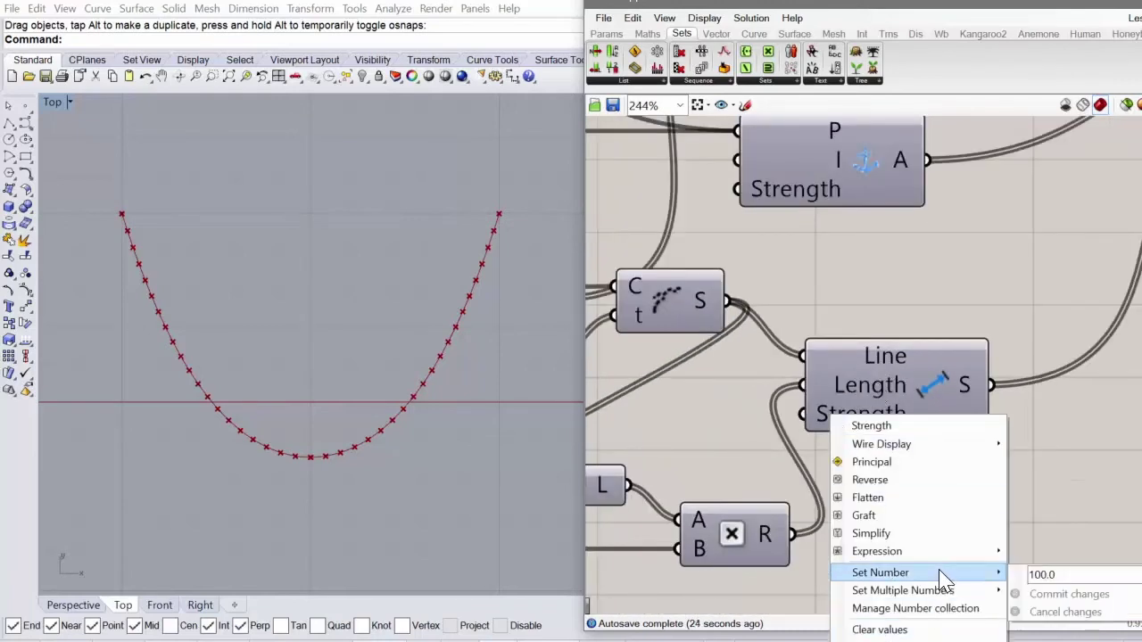
pyautogui.click(1046, 574)
pyautogui.press('Delete')
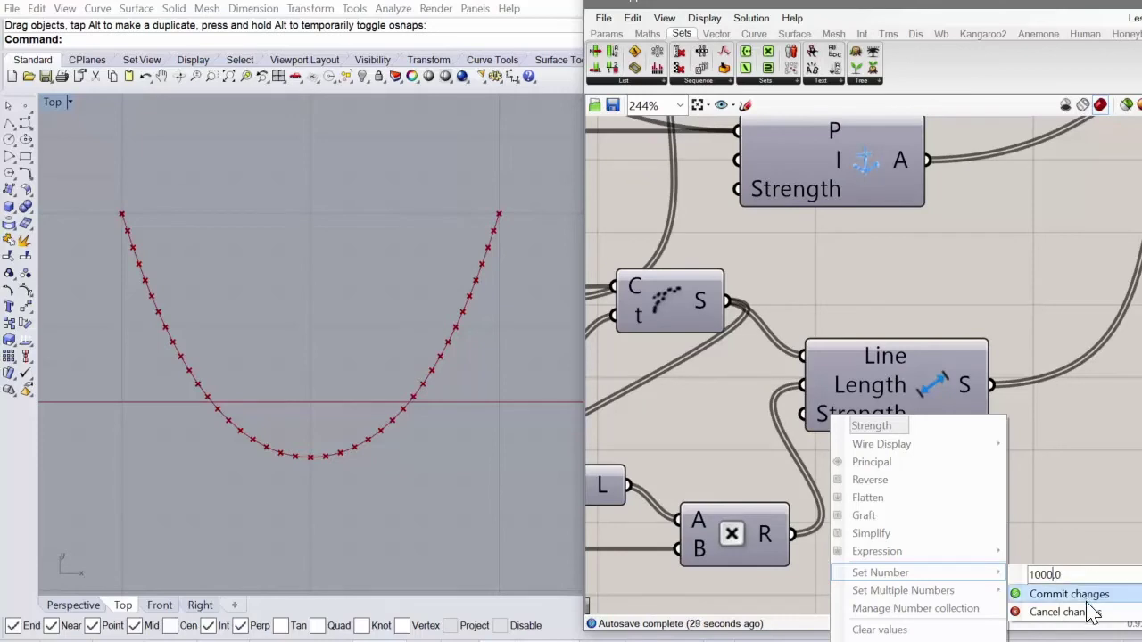
pyautogui.click(1080, 596)
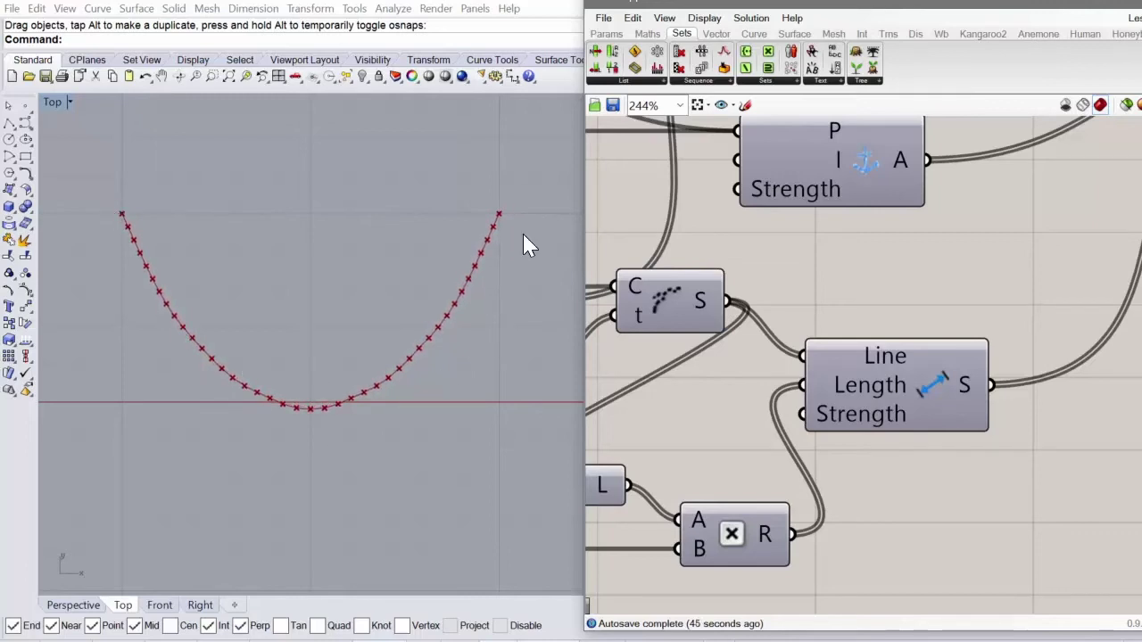
# Set the Kangaroo solver's Iterations input to 10 via Set Integer.
pyautogui.scroll(-5, 705, 385)
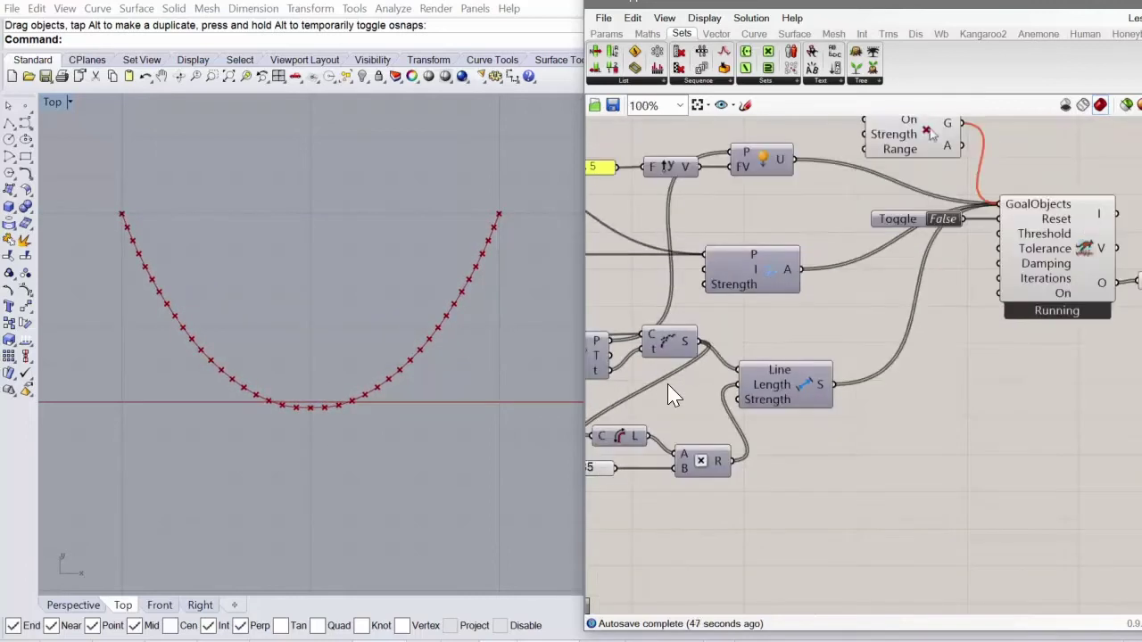
pyautogui.scroll(-3, 667, 393)
pyautogui.scroll(5, 892, 363)
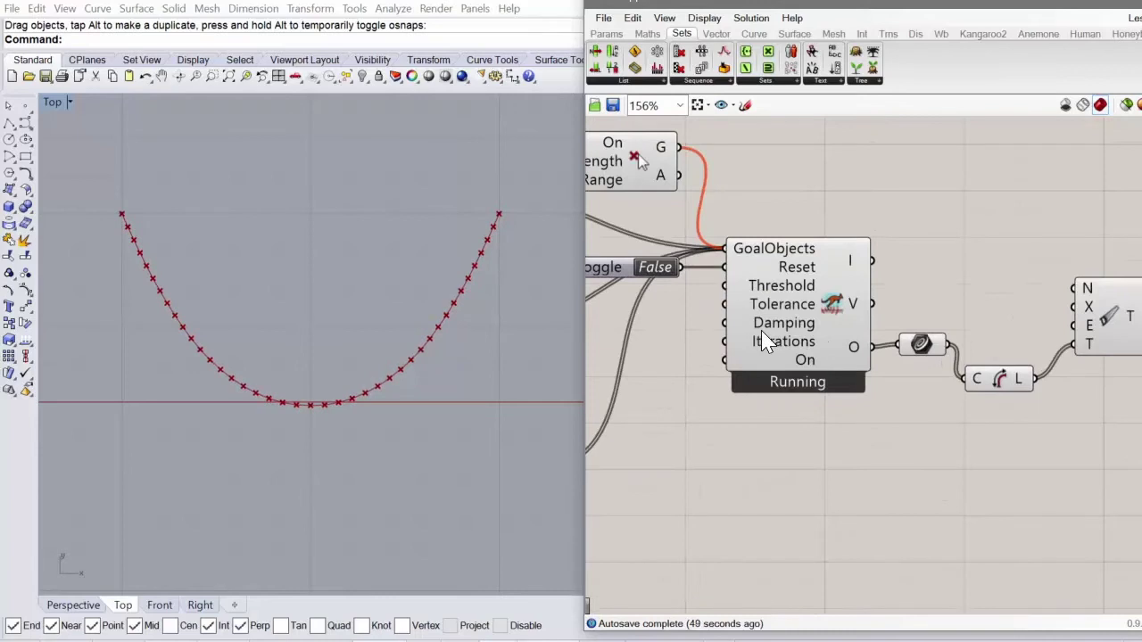
pyautogui.scroll(-2, 987, 309)
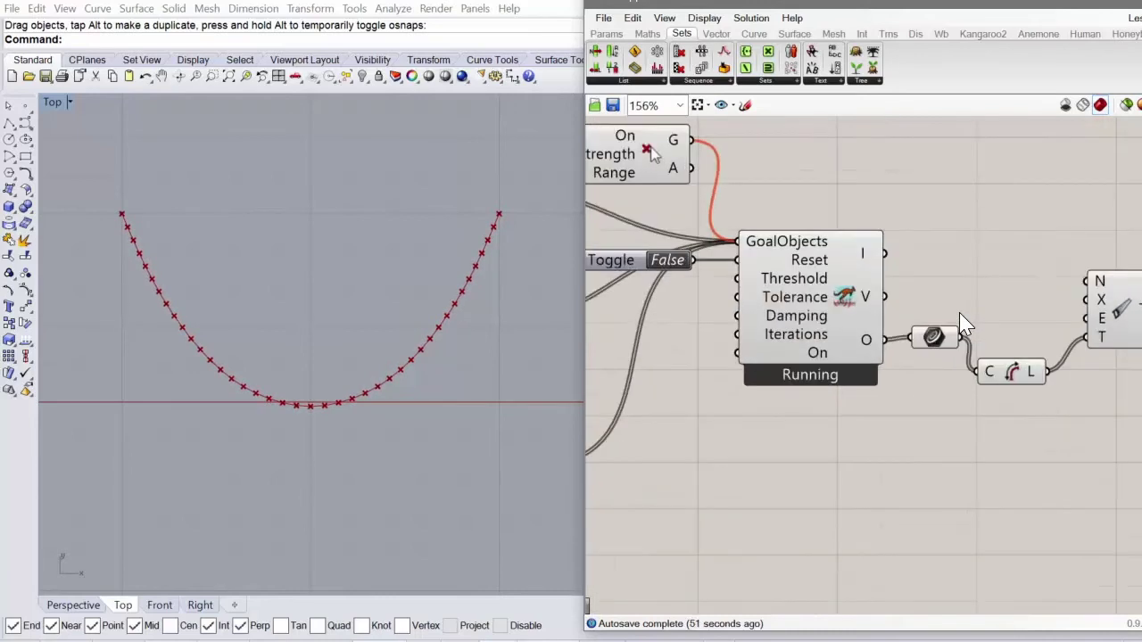
pyautogui.click(825, 323)
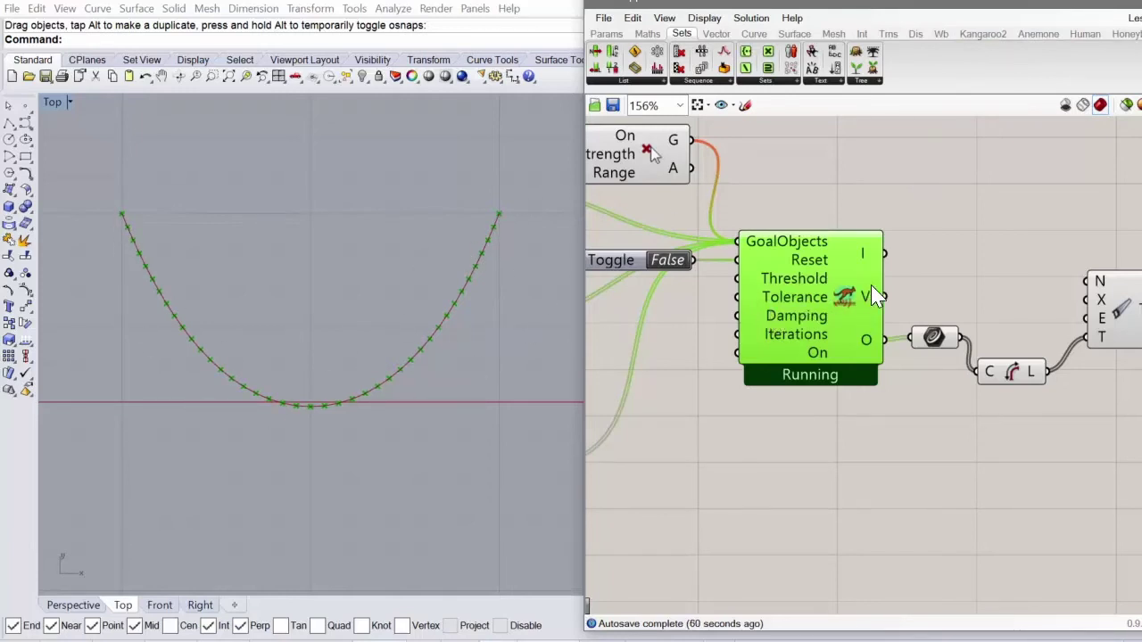
pyautogui.moveTo(910, 276); pyautogui.dragTo(1024, 279, button='right')
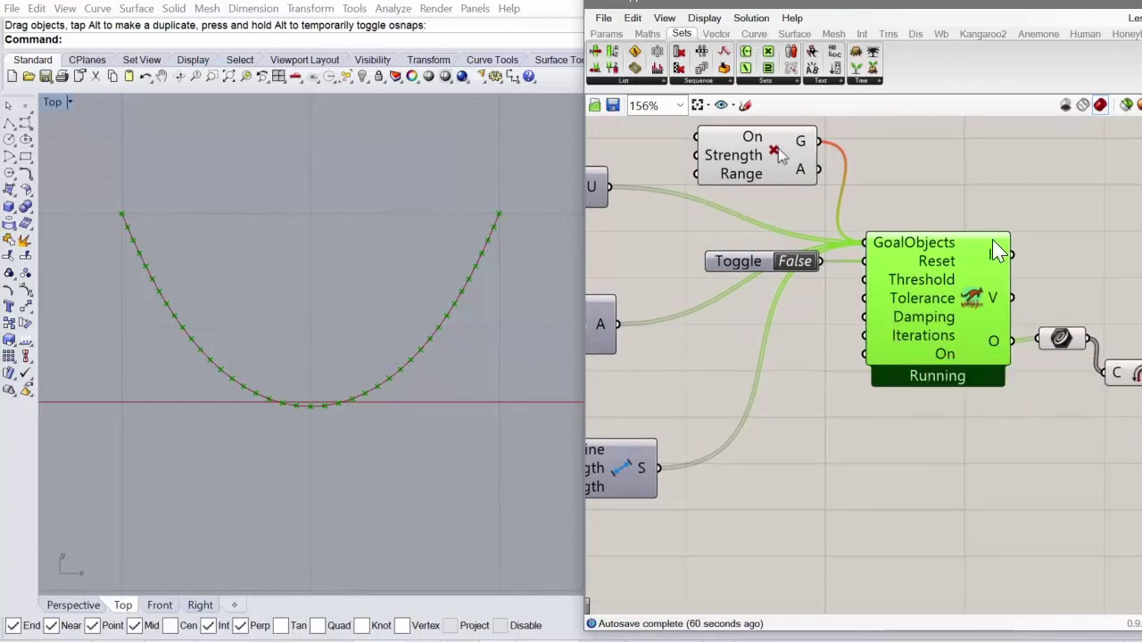
pyautogui.moveTo(909, 344)
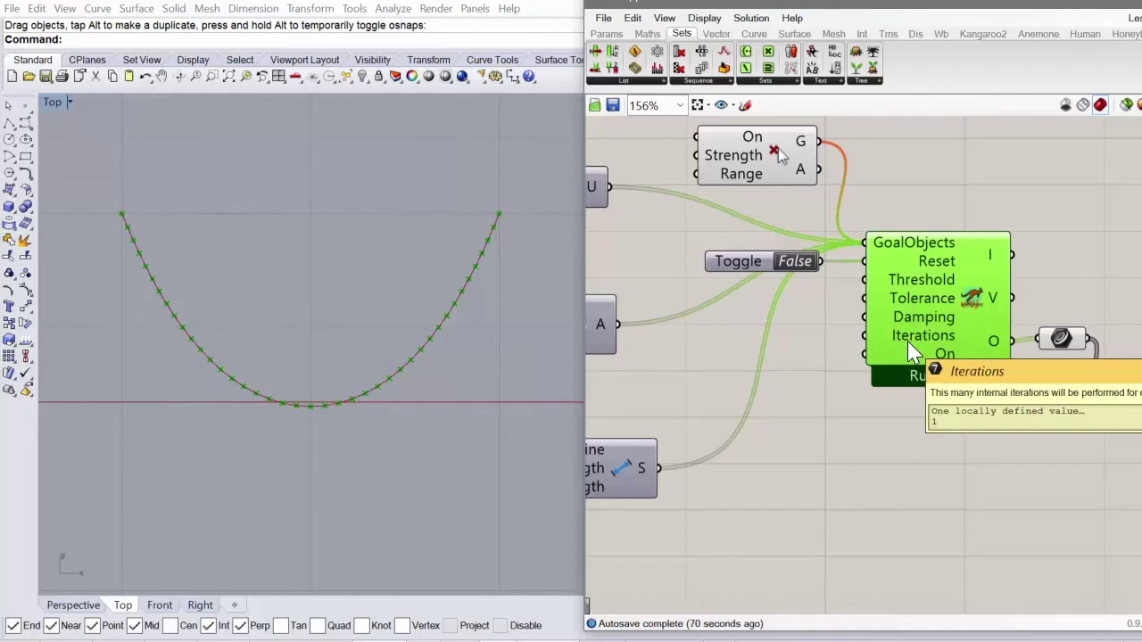
pyautogui.rightClick(909, 343)
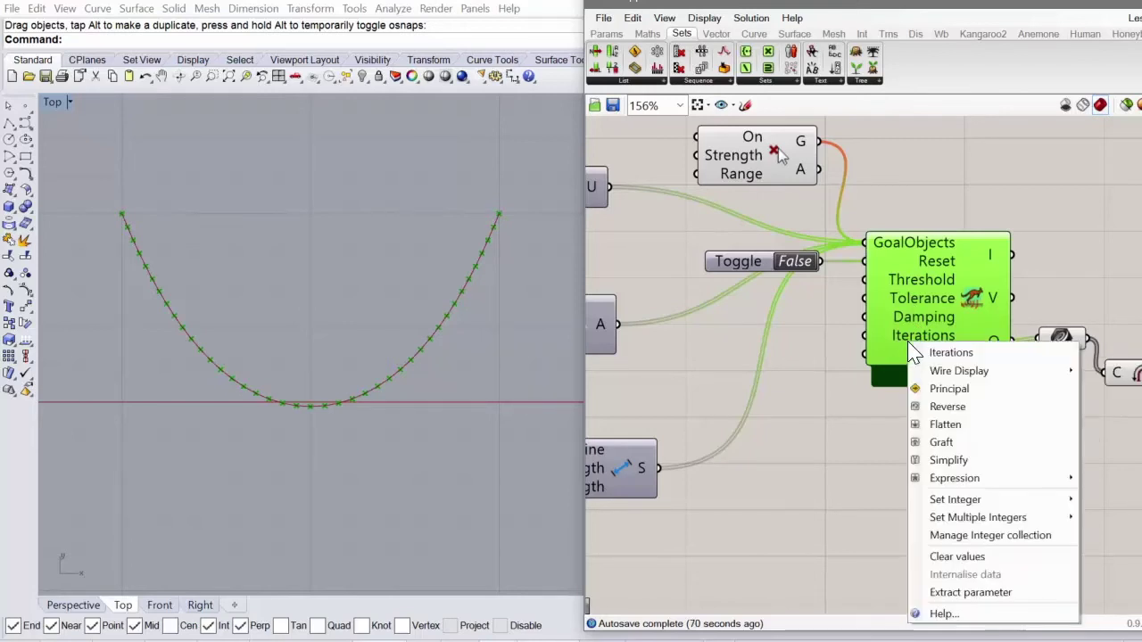
pyautogui.moveTo(1022, 501)
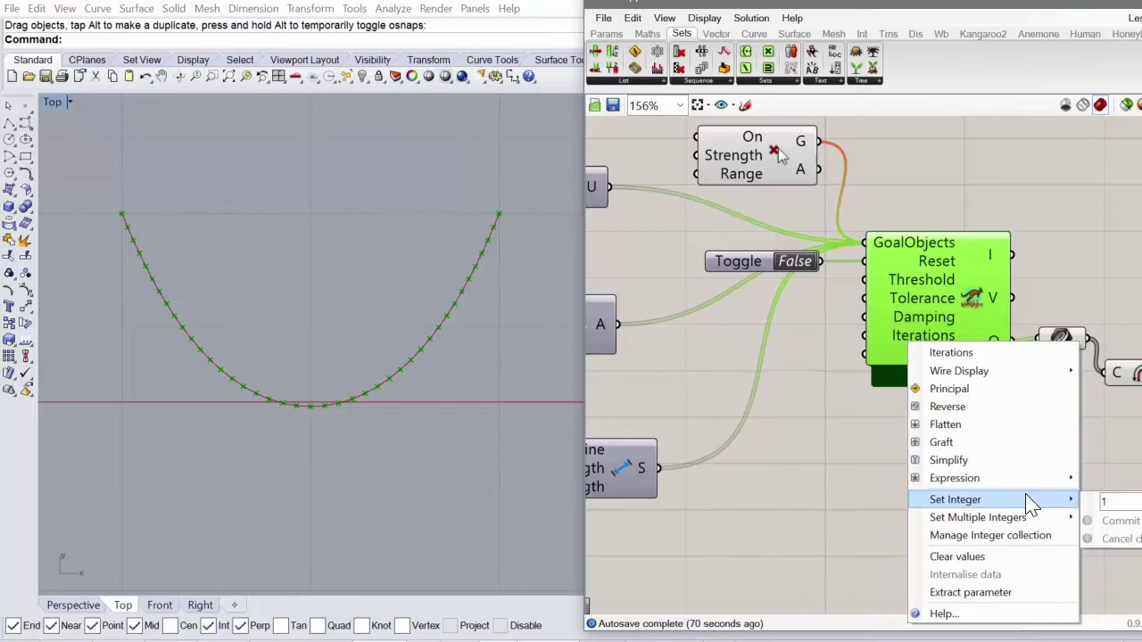
pyautogui.click(1106, 502)
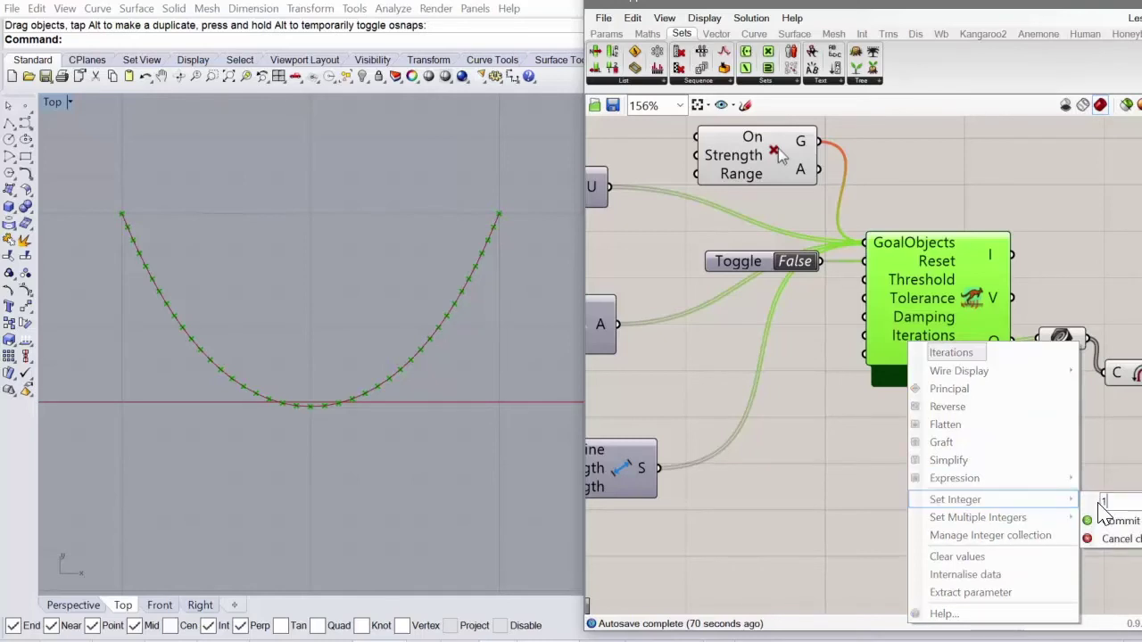
pyautogui.write('0')
pyautogui.click(1117, 520)
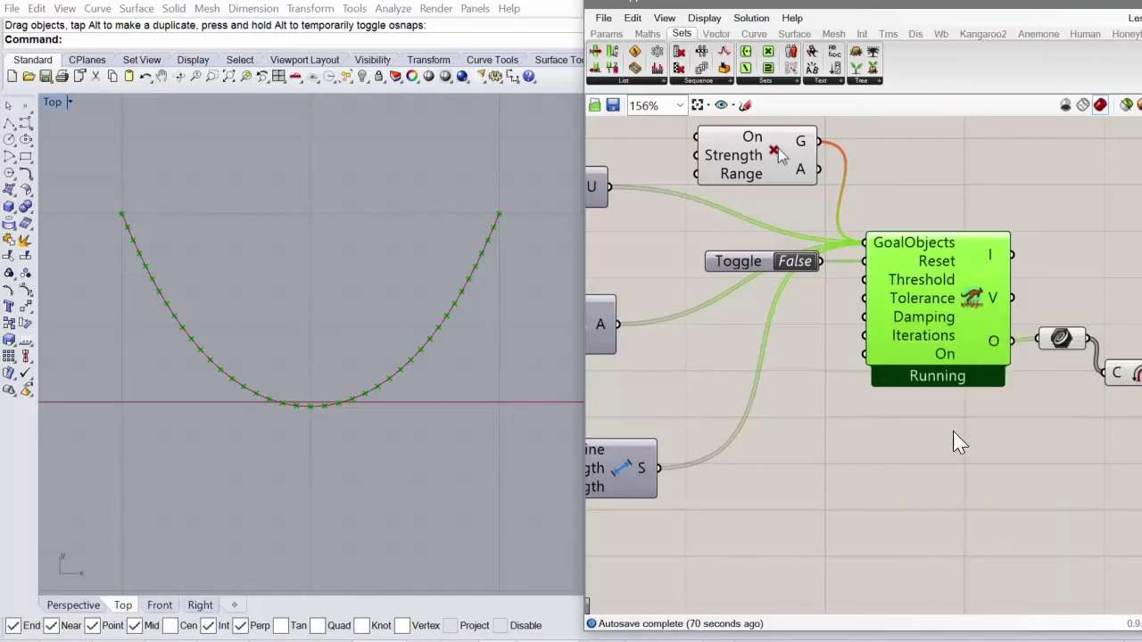
# Toggle the reset True then False so the chain re-settles, and recentre both views.
pyautogui.doubleClick(801, 263)
pyautogui.doubleClick(799, 265)
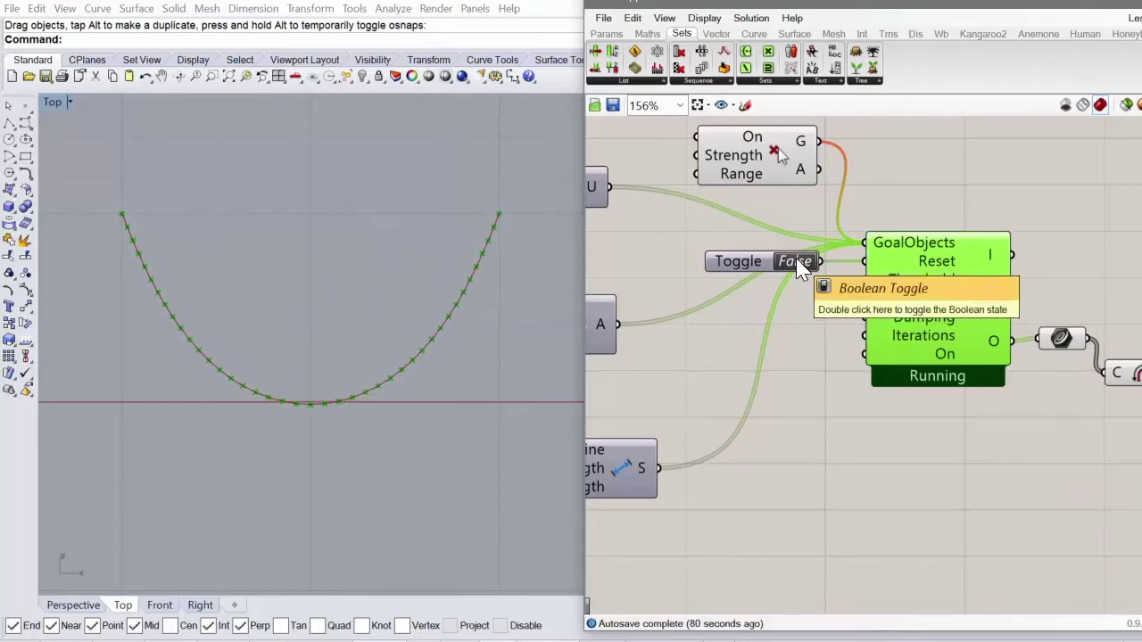
pyautogui.moveTo(471, 336); pyautogui.dragTo(470, 393, button='right')
pyautogui.moveTo(802, 367); pyautogui.dragTo(843, 392, button='right')
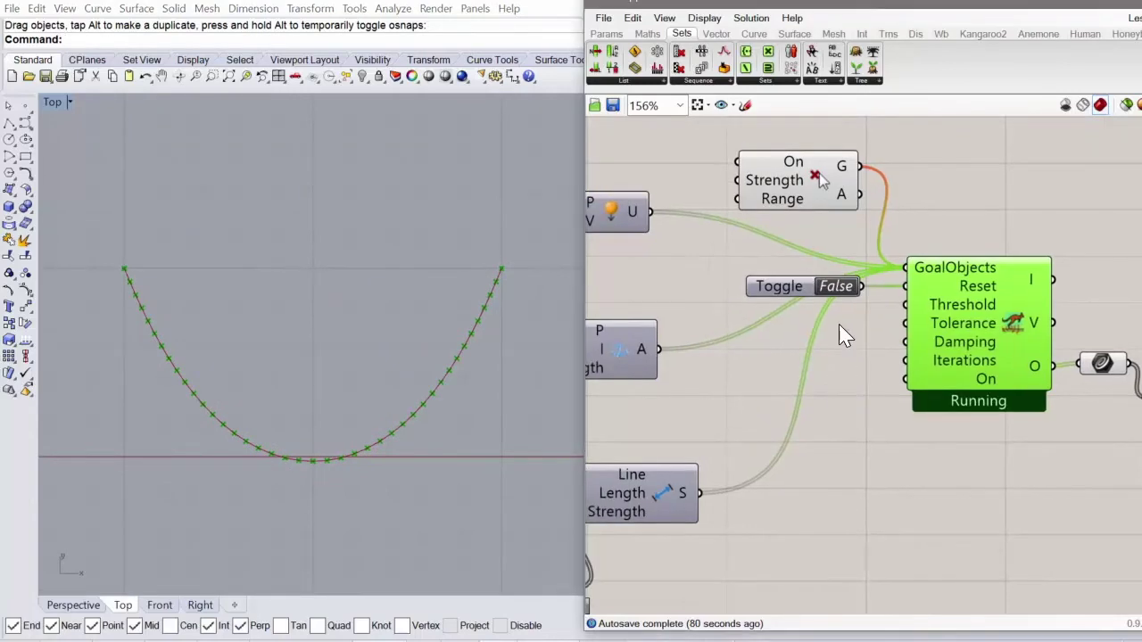
# Commit 0.5 in place of -.5 in the load panel and frame the resulting arch.
pyautogui.scroll(-4, 978, 328)
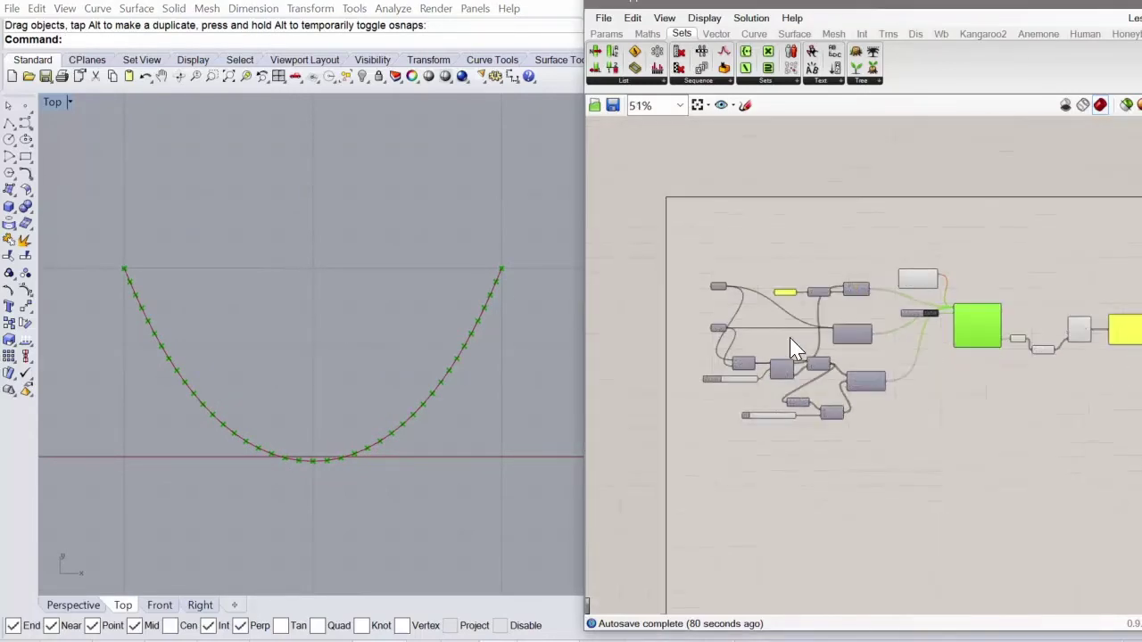
pyautogui.scroll(3, 790, 337)
pyautogui.scroll(3, 800, 314)
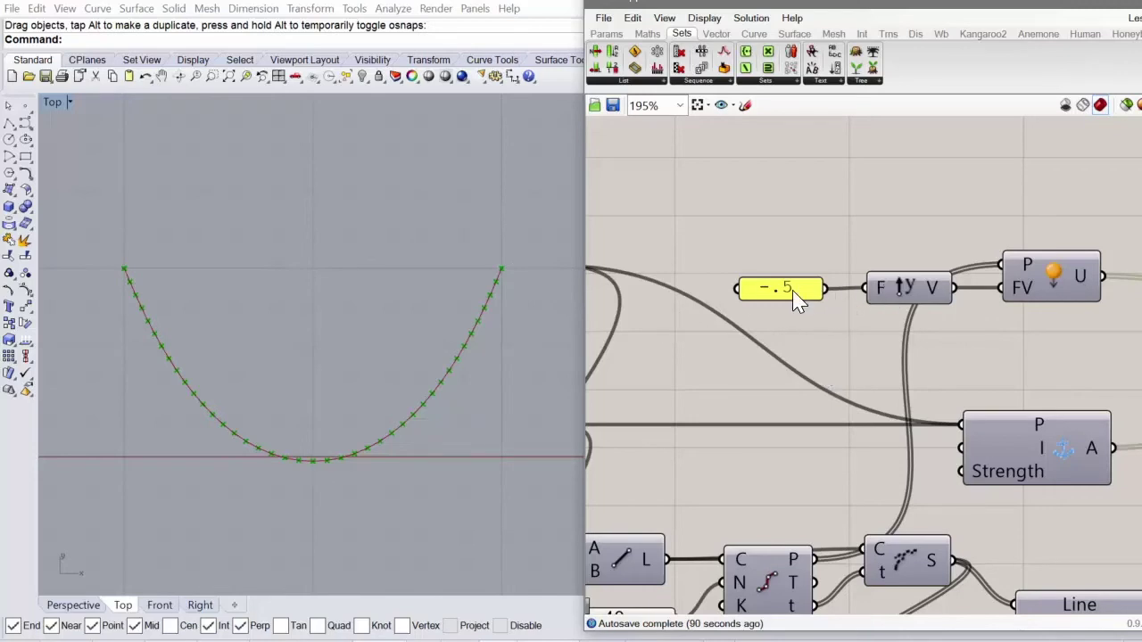
pyautogui.scroll(-3, 856, 301)
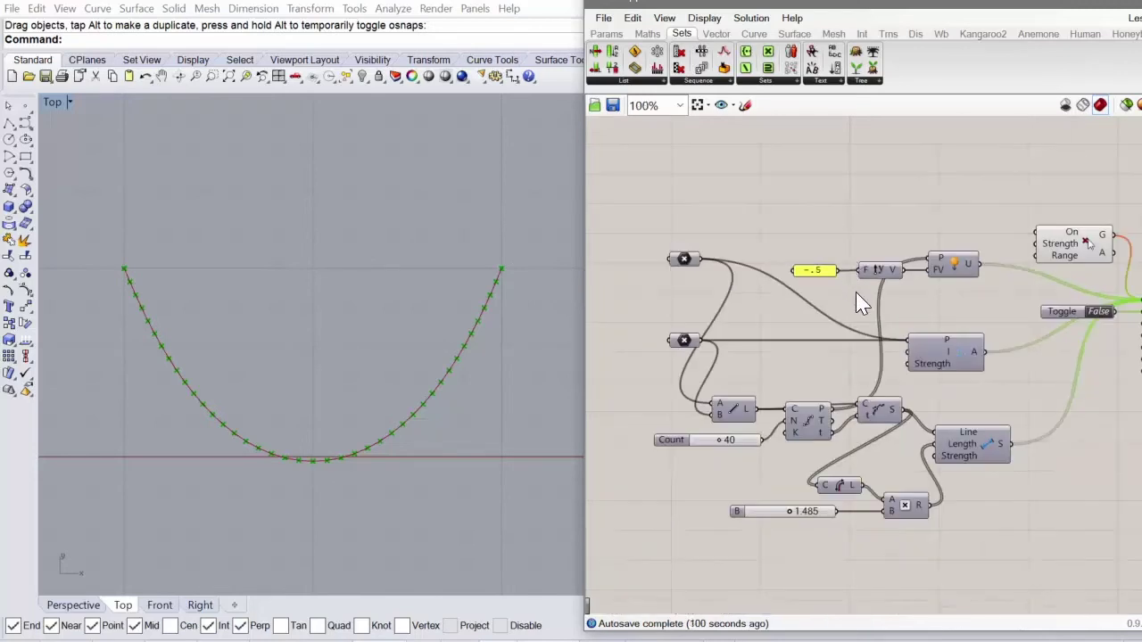
pyautogui.scroll(2, 935, 310)
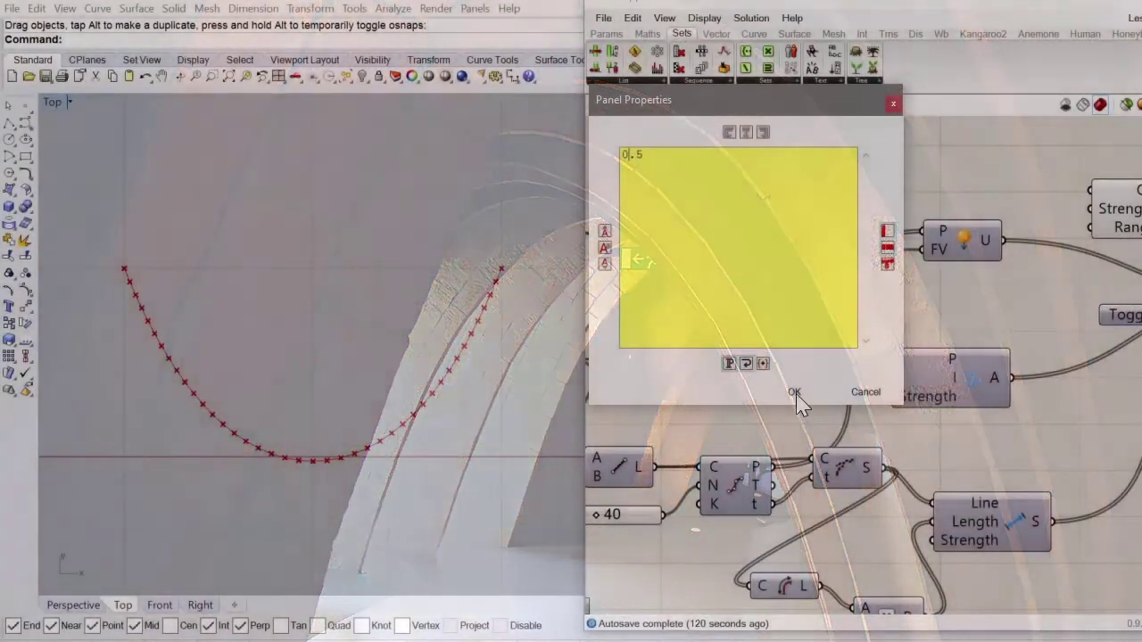
pyautogui.click(794, 392)
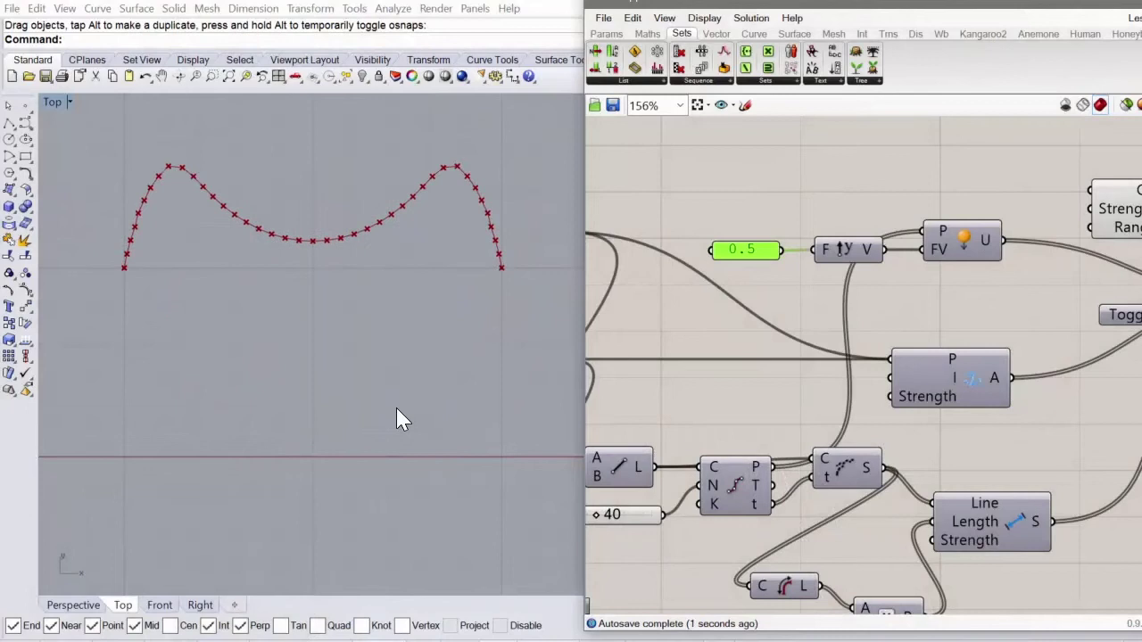
pyautogui.scroll(-2, 409, 237)
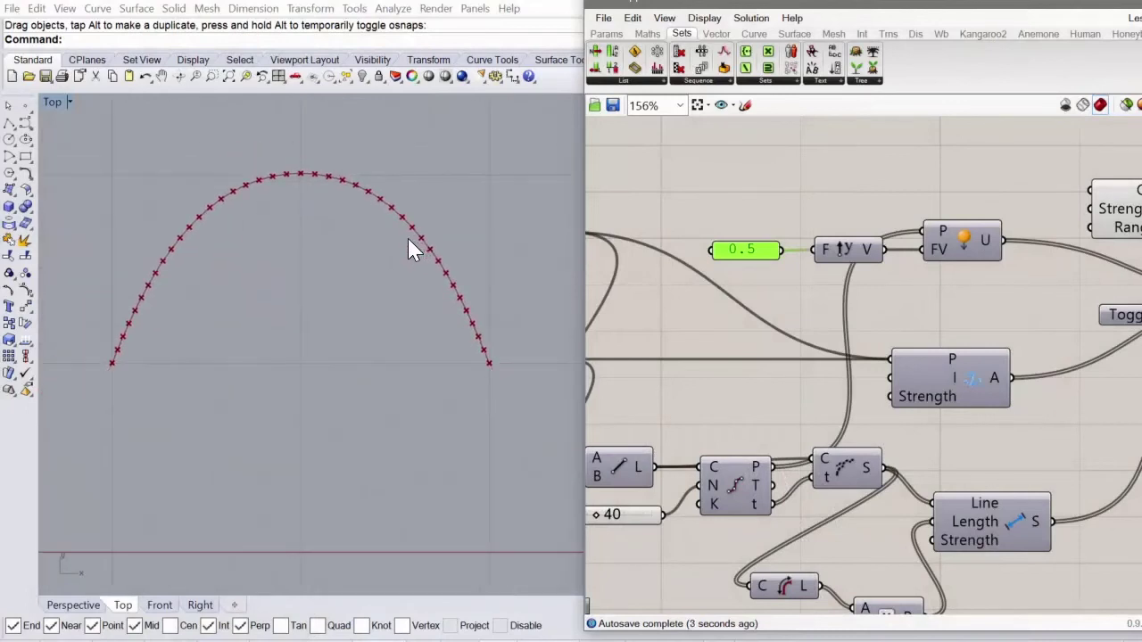
pyautogui.moveTo(313, 249); pyautogui.dragTo(317, 267, button='right')
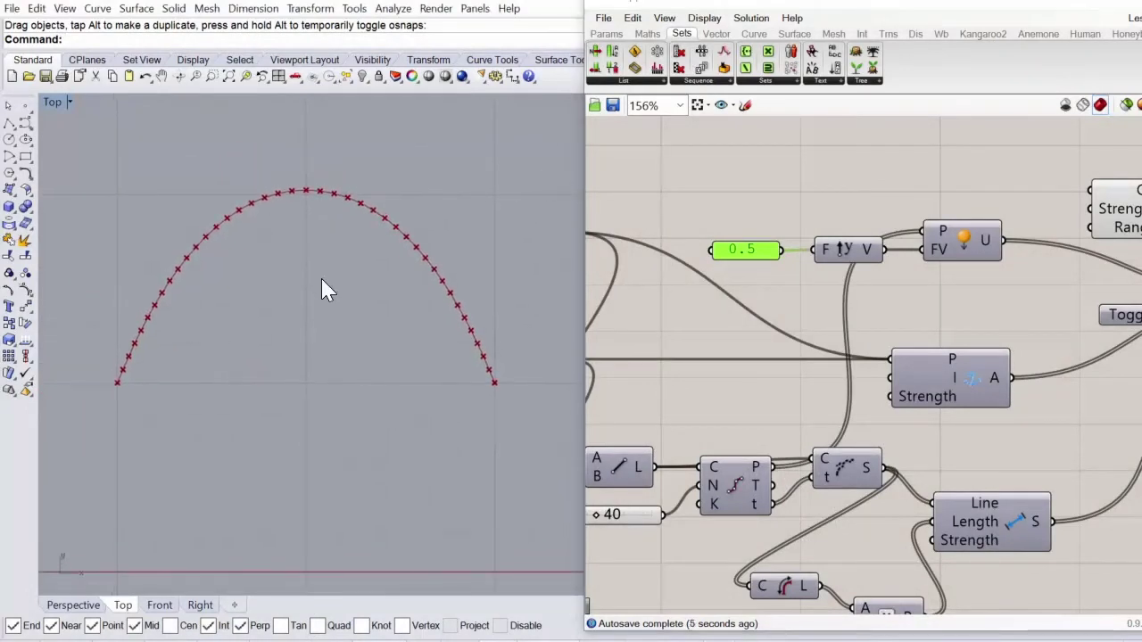
pyautogui.scroll(1, 300, 281)
pyautogui.scroll(-3, 866, 266)
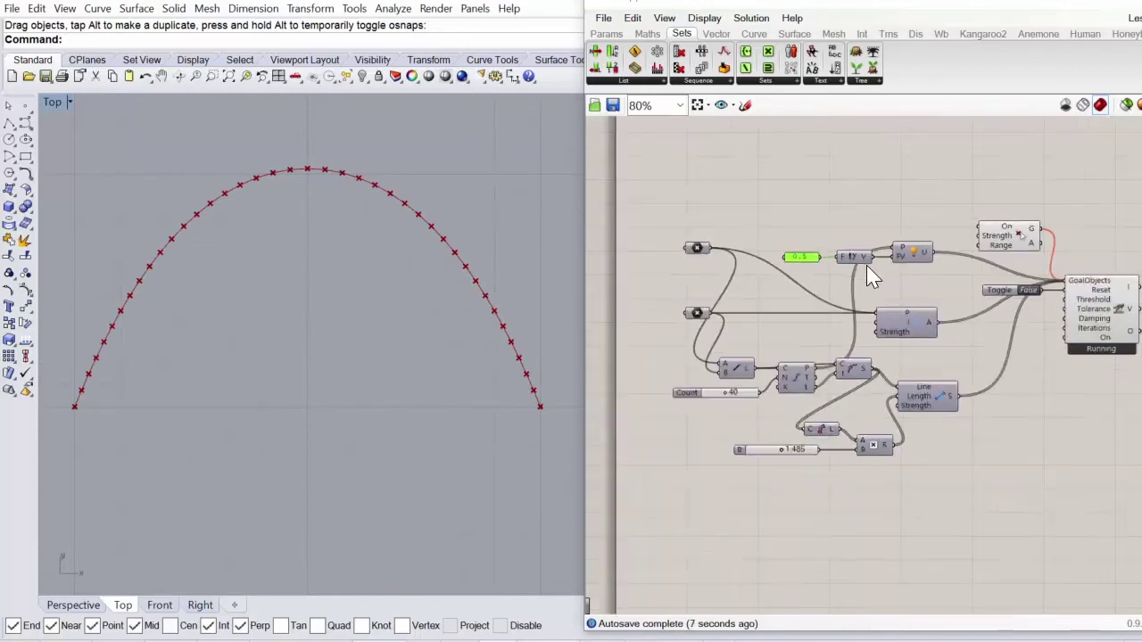
pyautogui.scroll(4, 773, 357)
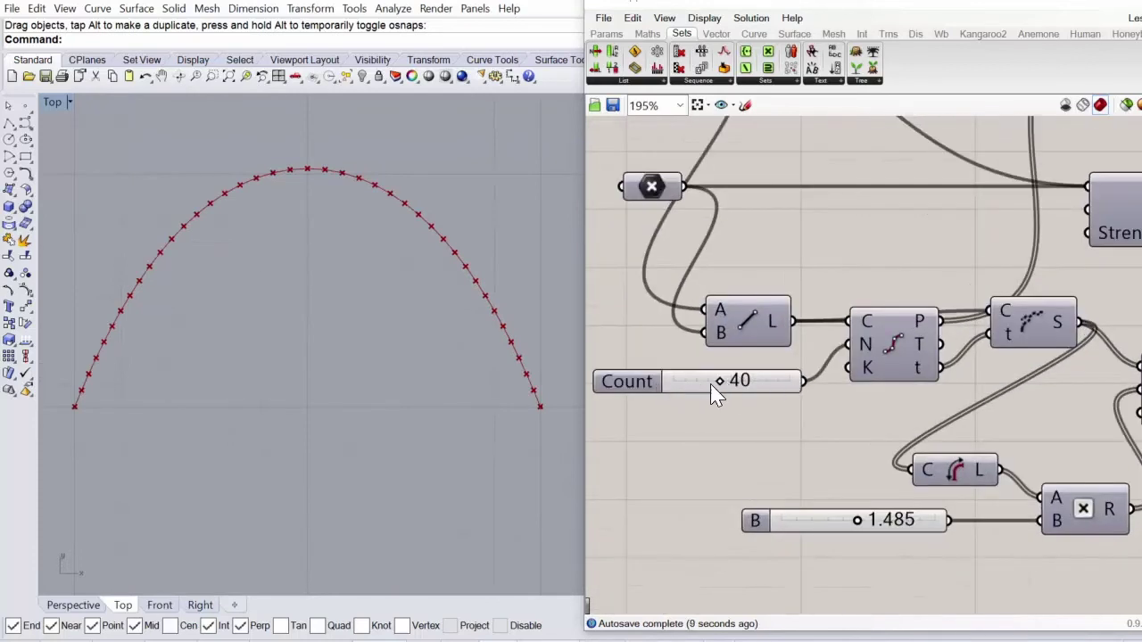
# Set the chain's Count slider to 100 points.
pyautogui.doubleClick(742, 384)
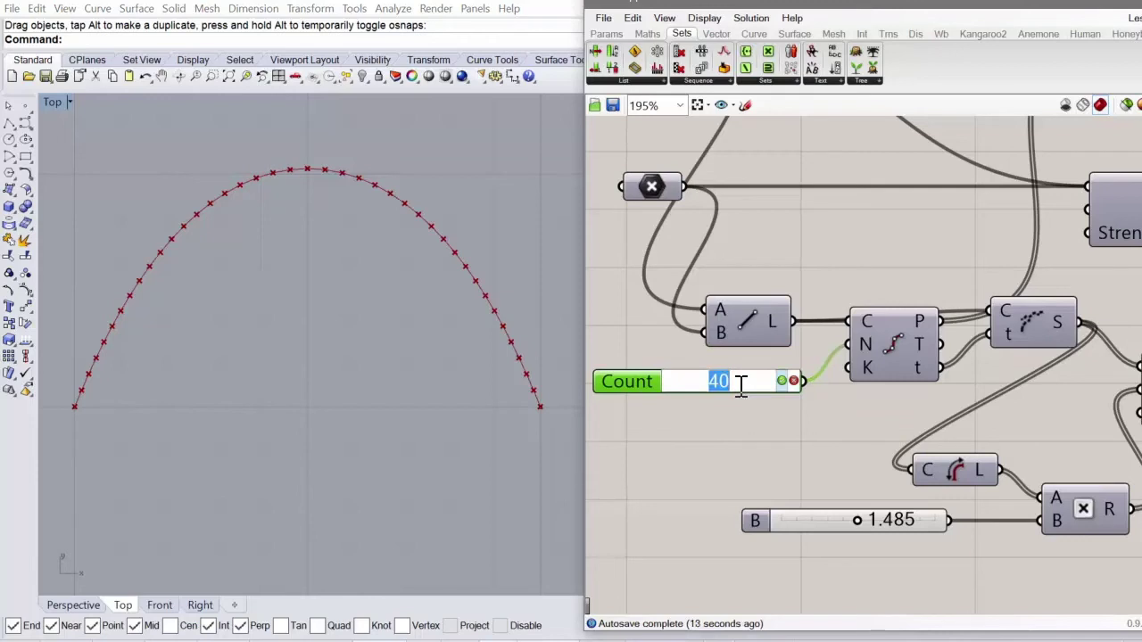
pyautogui.write('100')
pyautogui.press('Return')
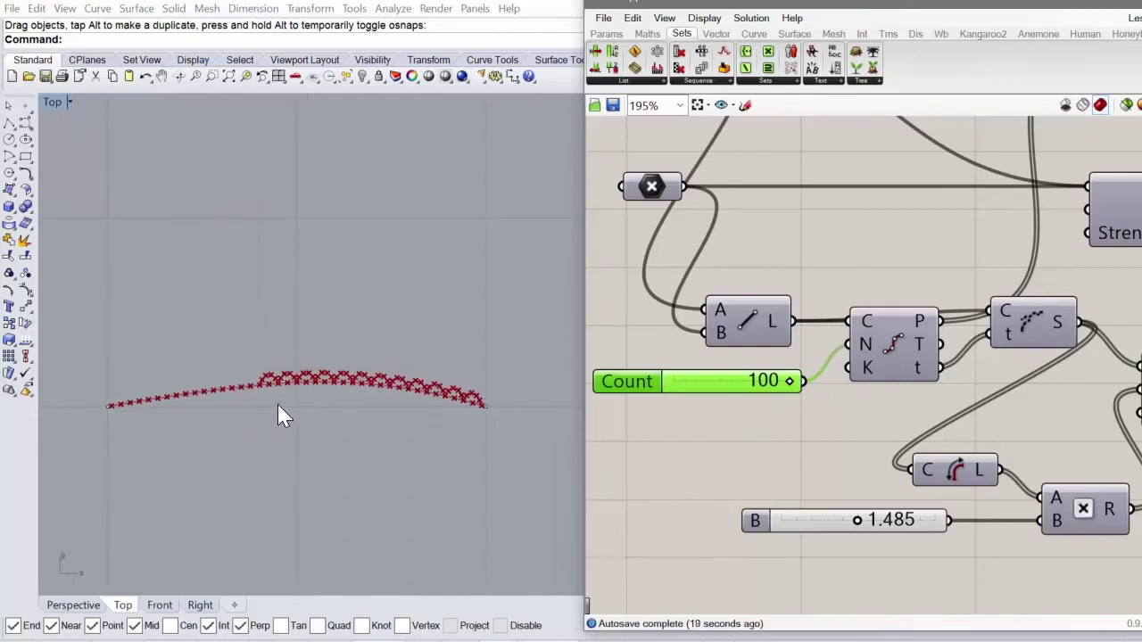
# Switch the reset toggle to True and back to False to rerun the simulation.
pyautogui.scroll(-3, 232, 402)
pyautogui.scroll(2, 237, 420)
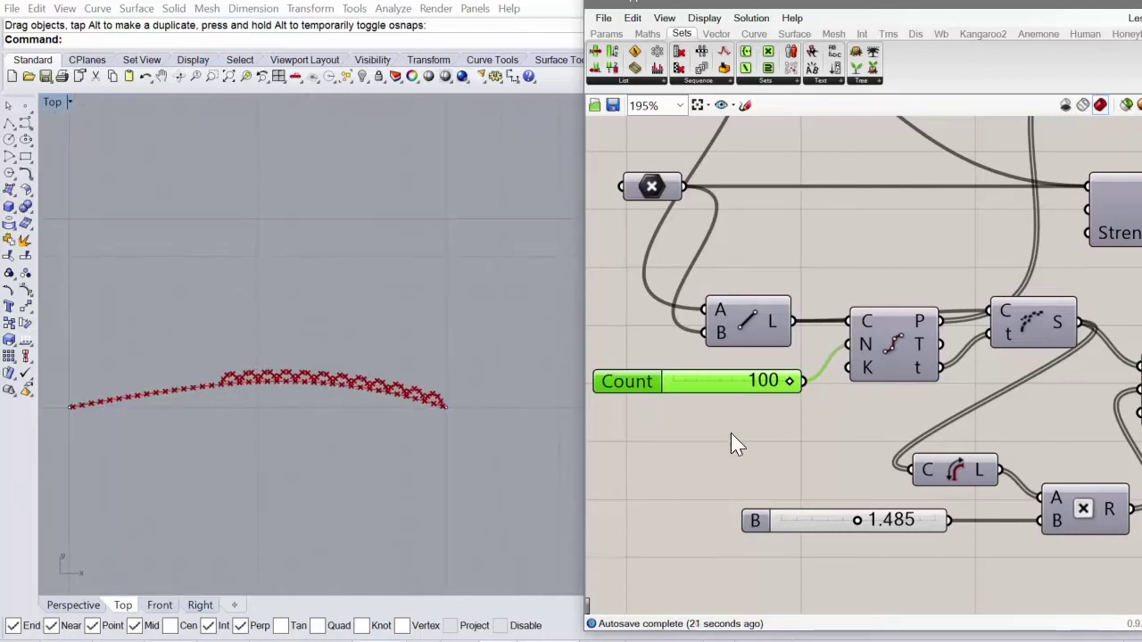
pyautogui.moveTo(788, 440); pyautogui.dragTo(698, 446, button='right')
pyautogui.scroll(-4, 698, 432)
pyautogui.scroll(4, 898, 344)
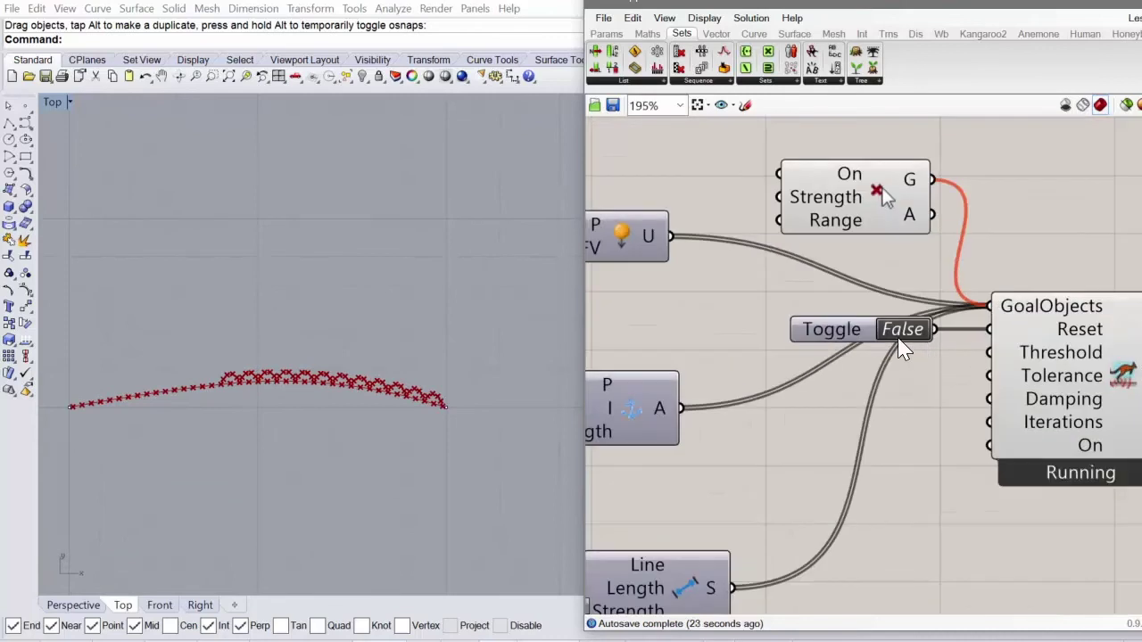
pyautogui.doubleClick(901, 343)
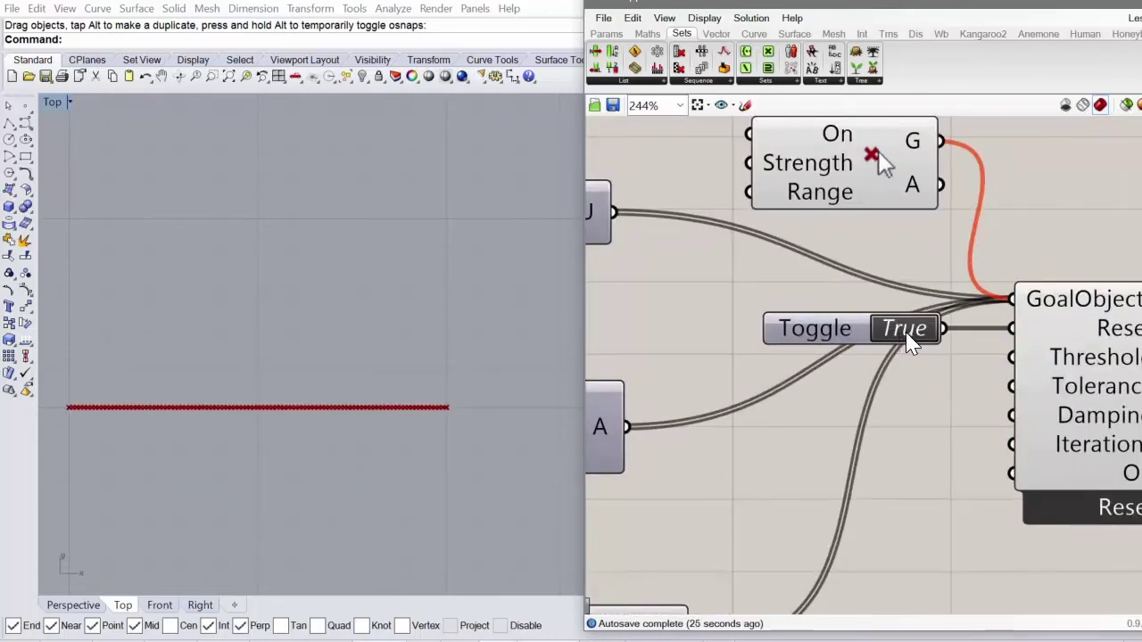
pyautogui.doubleClick(899, 350)
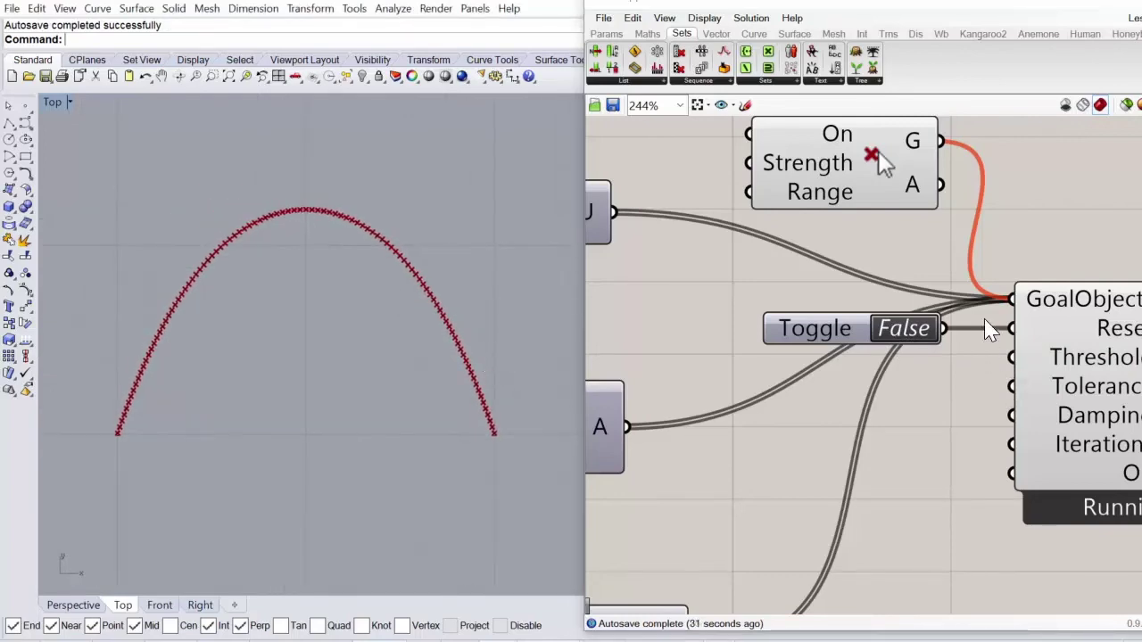
# Paste a List Item component next to the Divide Curve component.
pyautogui.scroll(-5, 991, 323)
pyautogui.scroll(-2, 998, 317)
pyautogui.scroll(3, 729, 411)
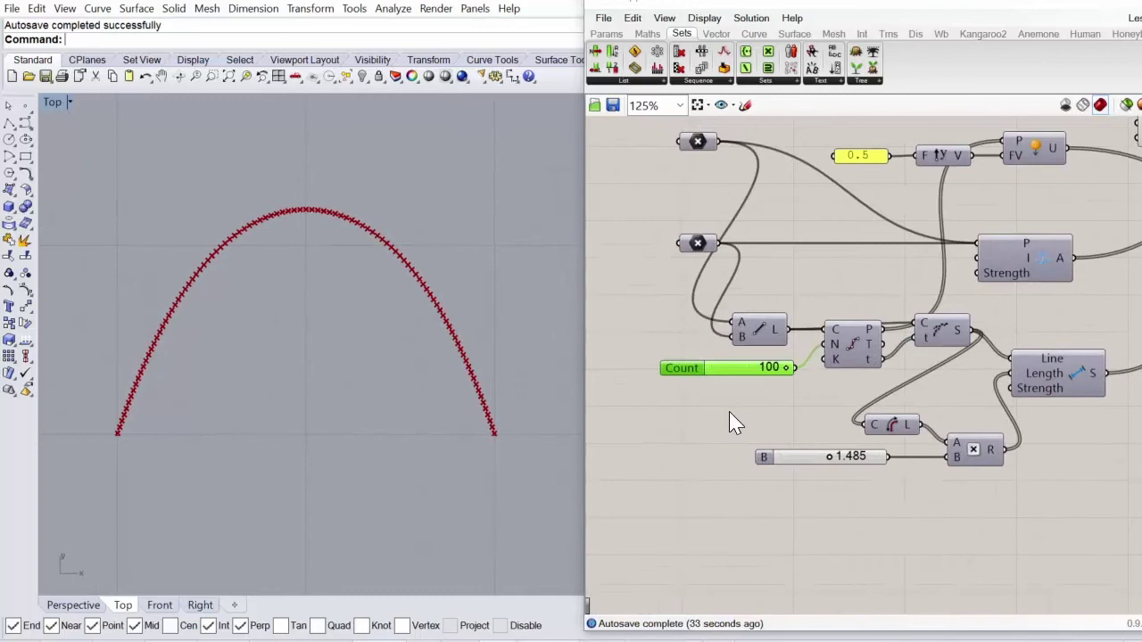
pyautogui.scroll(1, 873, 308)
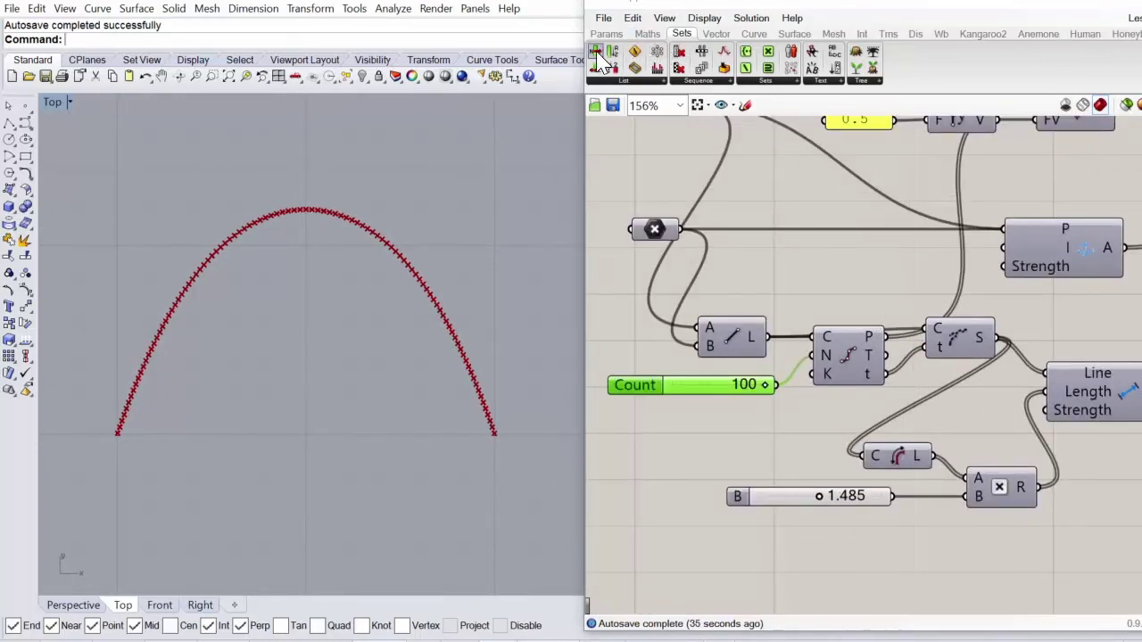
pyautogui.hotkey('ctrl', 'v')
pyautogui.moveTo(872, 257); pyautogui.dragTo(905, 260)
pyautogui.moveTo(852, 346); pyautogui.dragTo(871, 243)
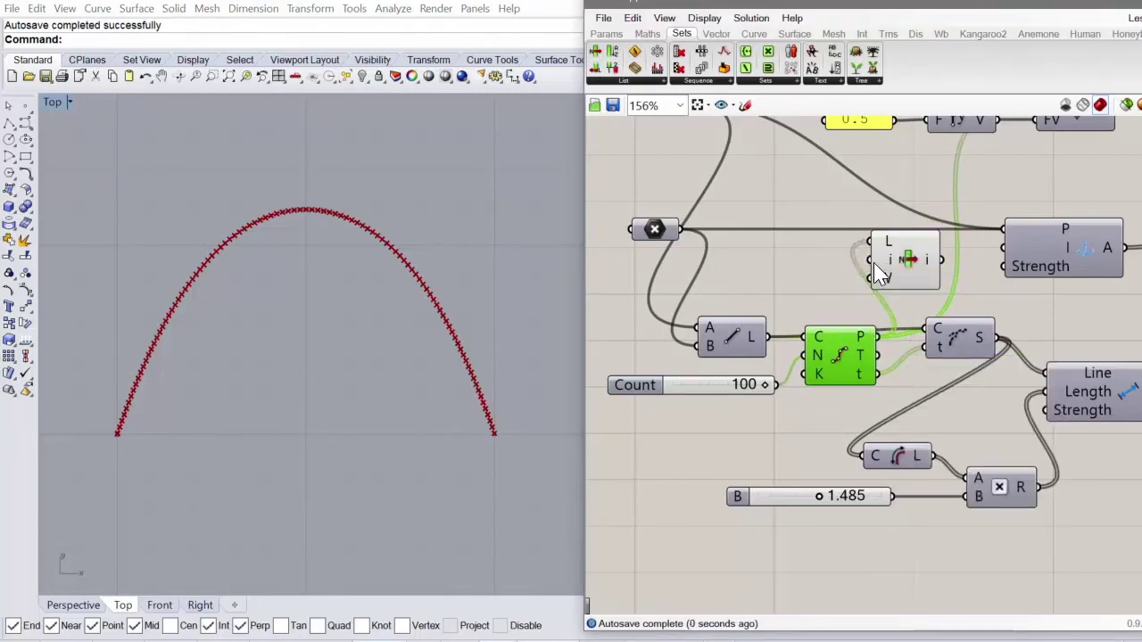
# Add a number slider of 100 and set its index to 36.
pyautogui.doubleClick(765, 176)
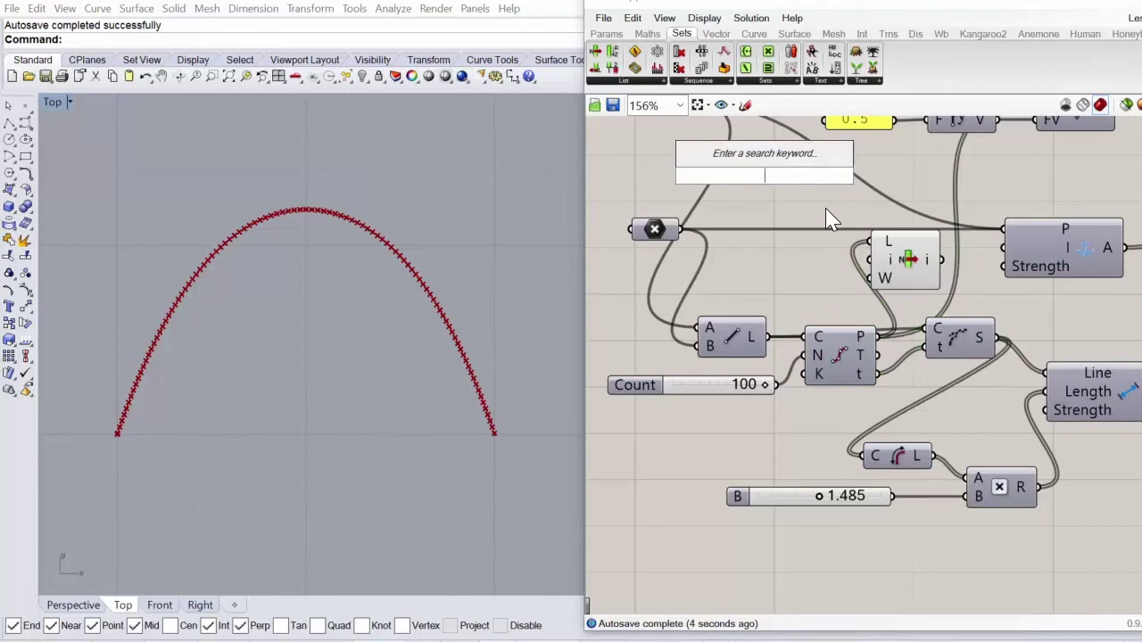
pyautogui.write('100')
pyautogui.press('Return')
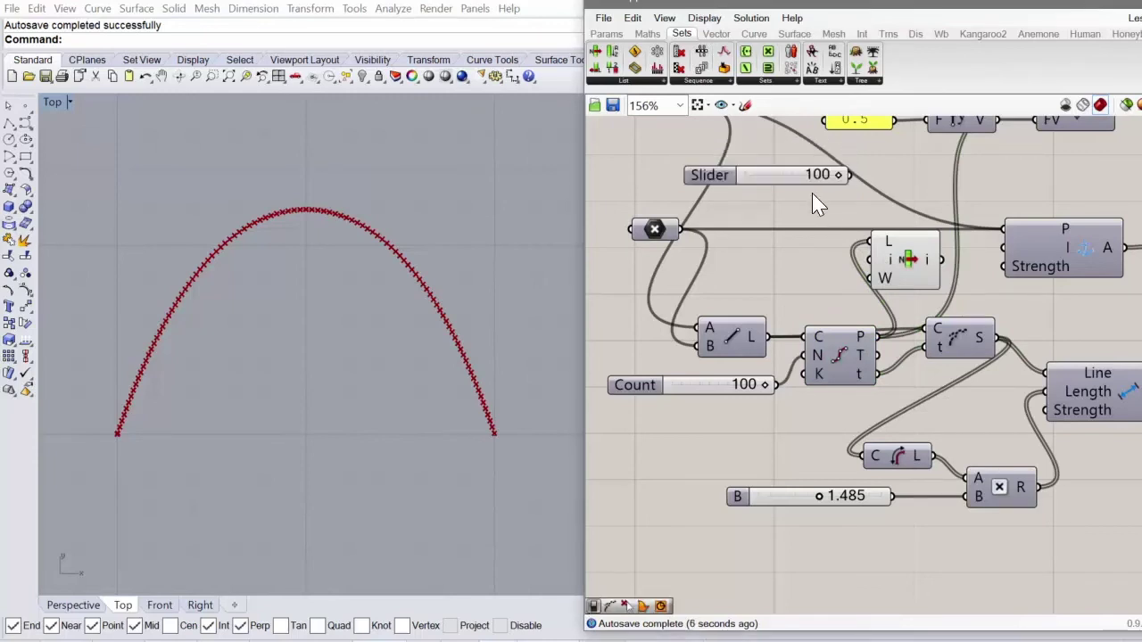
pyautogui.moveTo(835, 183); pyautogui.dragTo(908, 270)
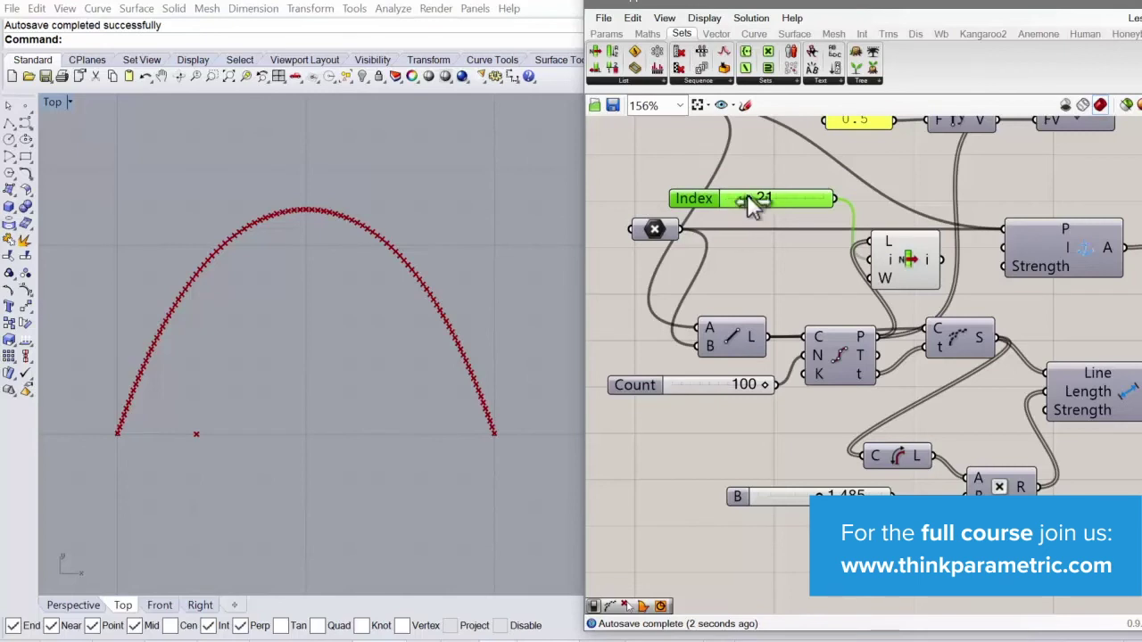
pyautogui.moveTo(750, 200)
pyautogui.mouseDown()
pyautogui.moveTo(786, 205)
pyautogui.moveTo(757, 205)
pyautogui.mouseUp()
# Show the divided base line's preview in the Rhino viewport.
pyautogui.click(838, 368)
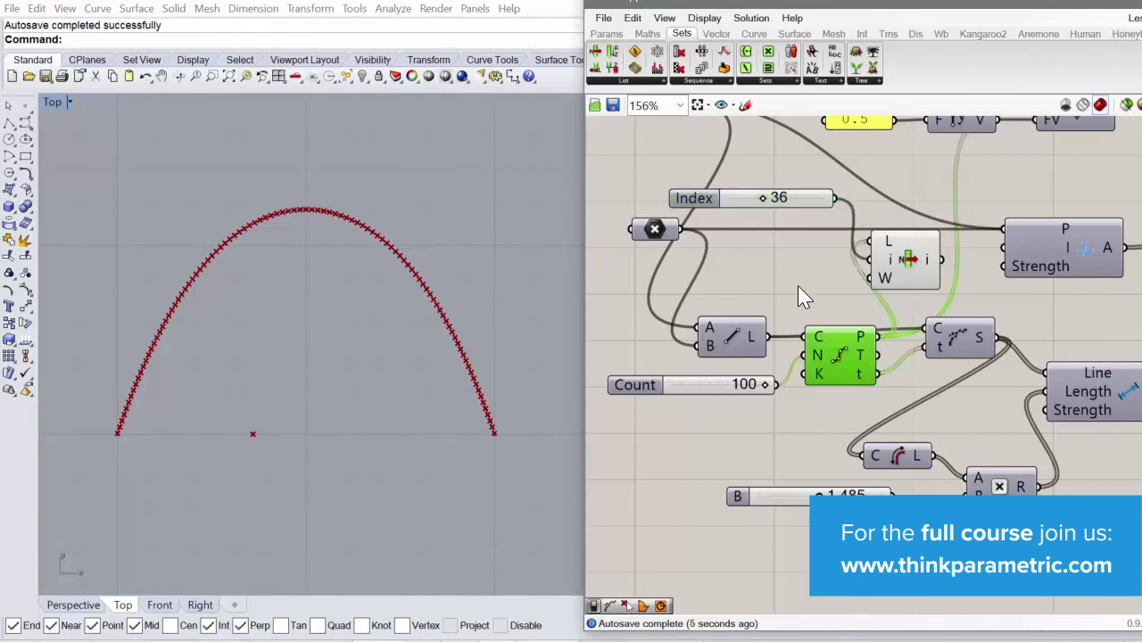
pyautogui.rightClick(800, 295)
pyautogui.click(843, 299)
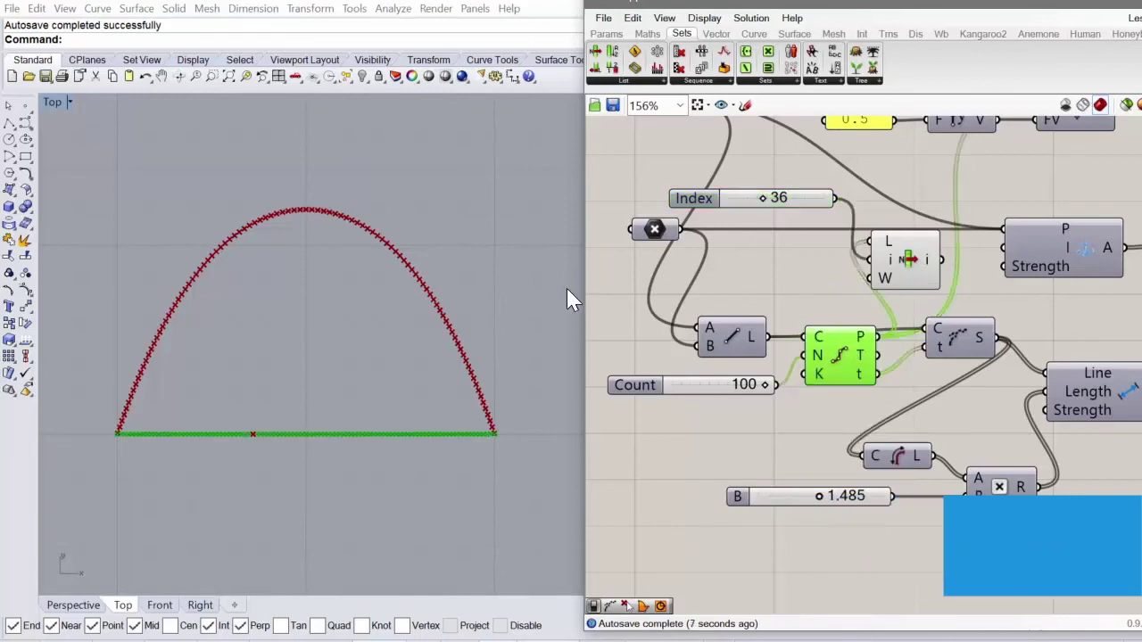
pyautogui.scroll(5, 268, 453)
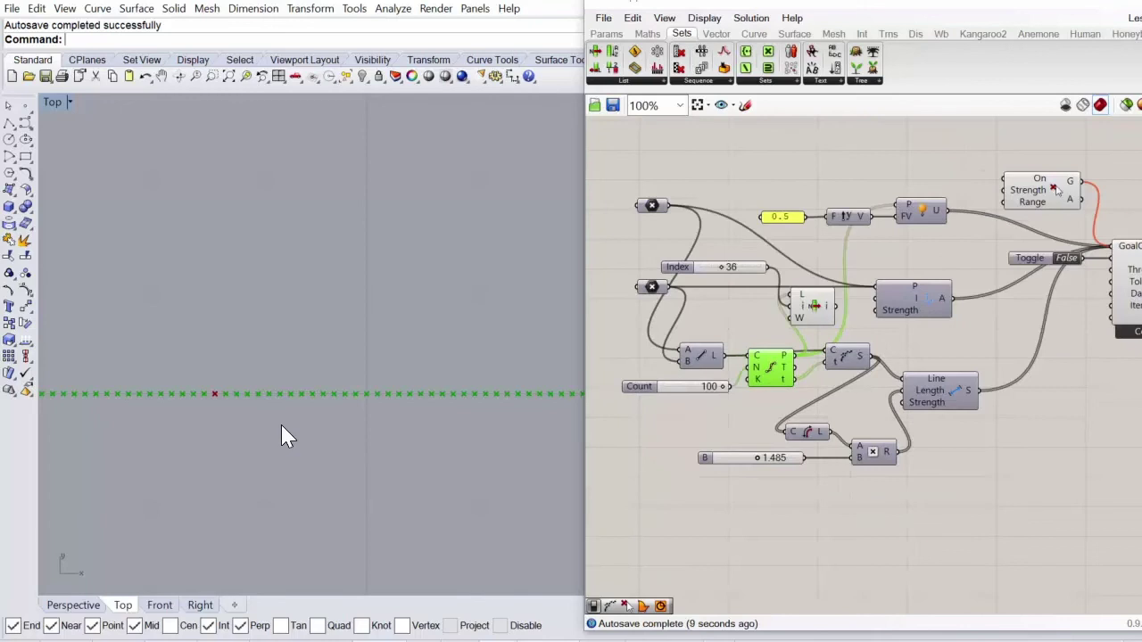
pyautogui.scroll(-5, 281, 424)
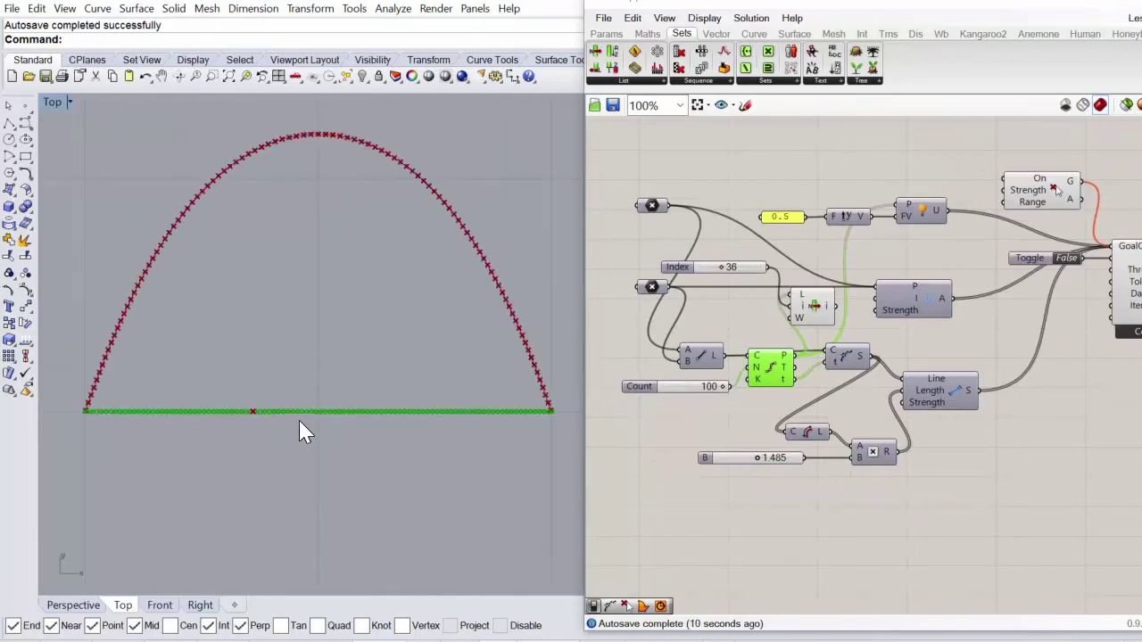
# Hide the green base line and wire the List Item point into the Anchor's P input.
pyautogui.rightClick(782, 371)
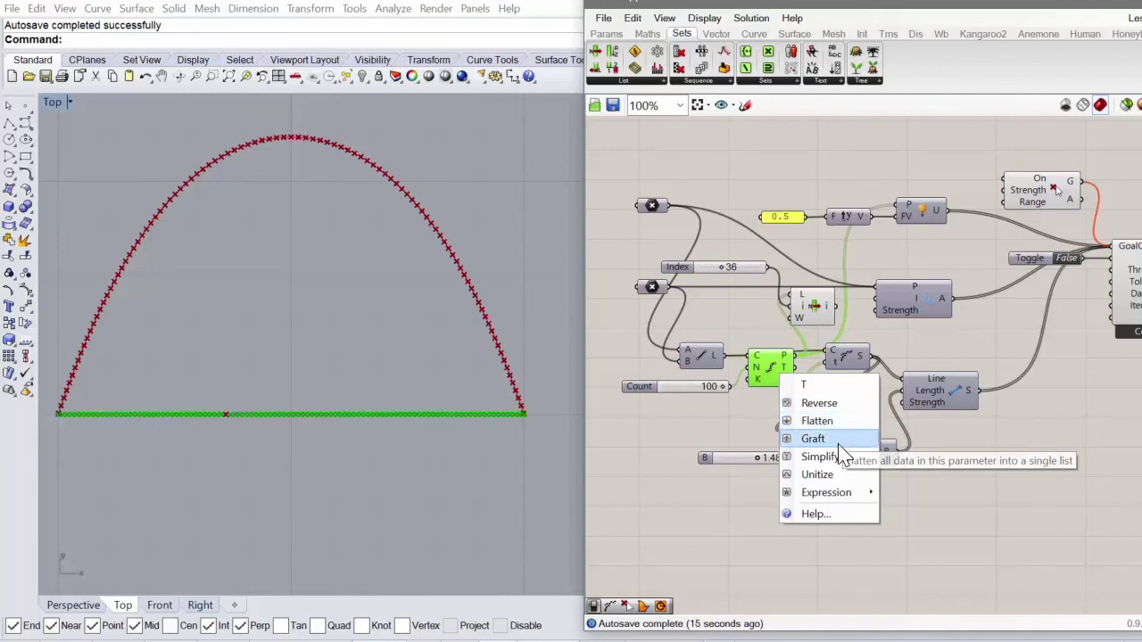
pyautogui.rightClick(748, 328)
pyautogui.click(789, 351)
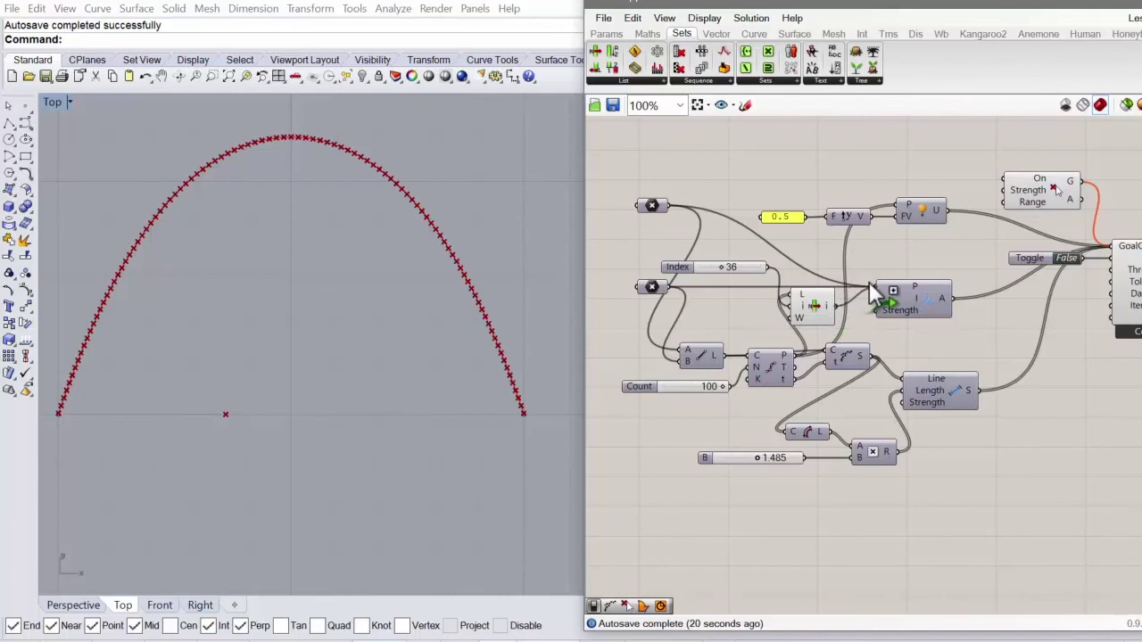
pyautogui.moveTo(869, 281); pyautogui.dragTo(871, 284)
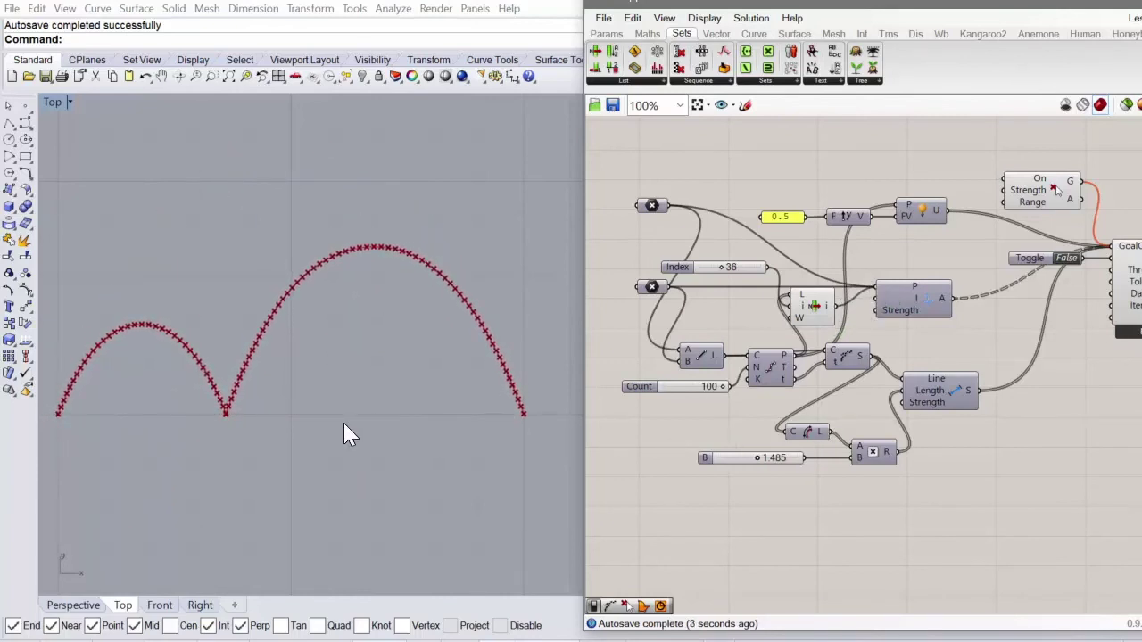
# Duplicate the Index slider, set the copy to 47 and connect it to List Item.
pyautogui.scroll(4, 720, 264)
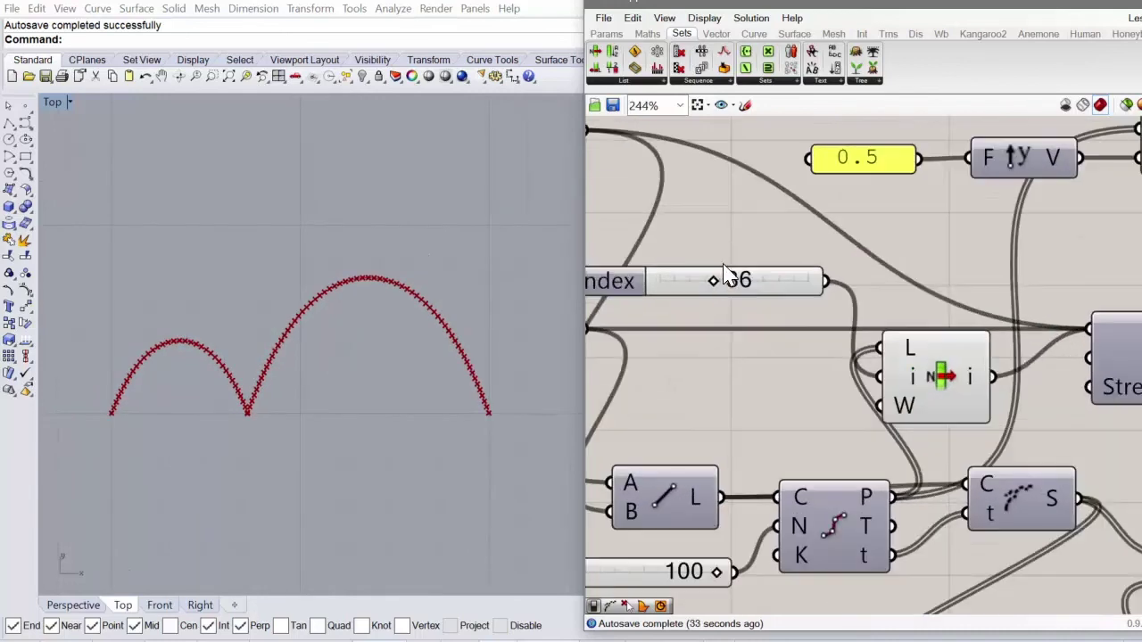
pyautogui.click(727, 278)
pyautogui.keyDown('alt'); pyautogui.moveTo(755, 288); pyautogui.dragTo(736, 362); pyautogui.keyUp('alt')
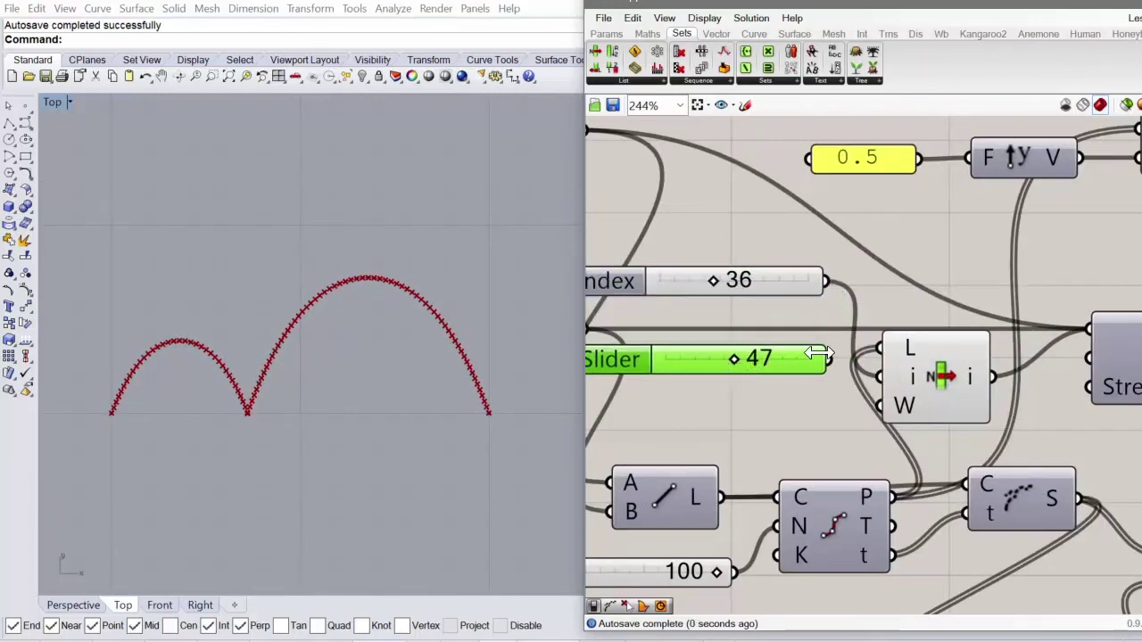
pyautogui.moveTo(827, 360); pyautogui.dragTo(880, 375)
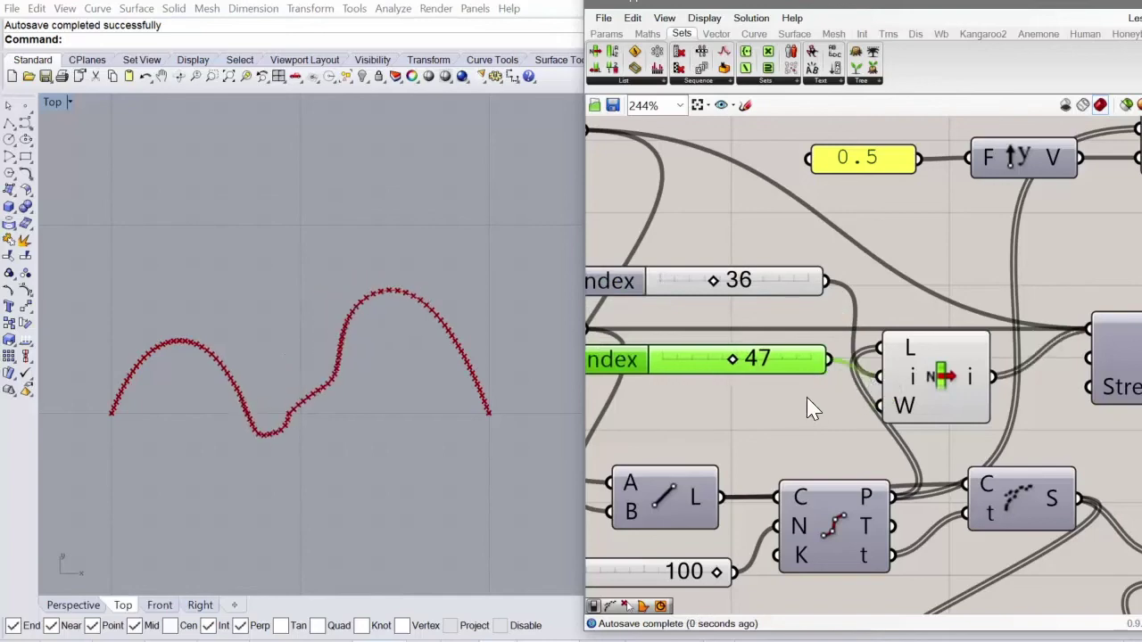
pyautogui.scroll(-3, 807, 346)
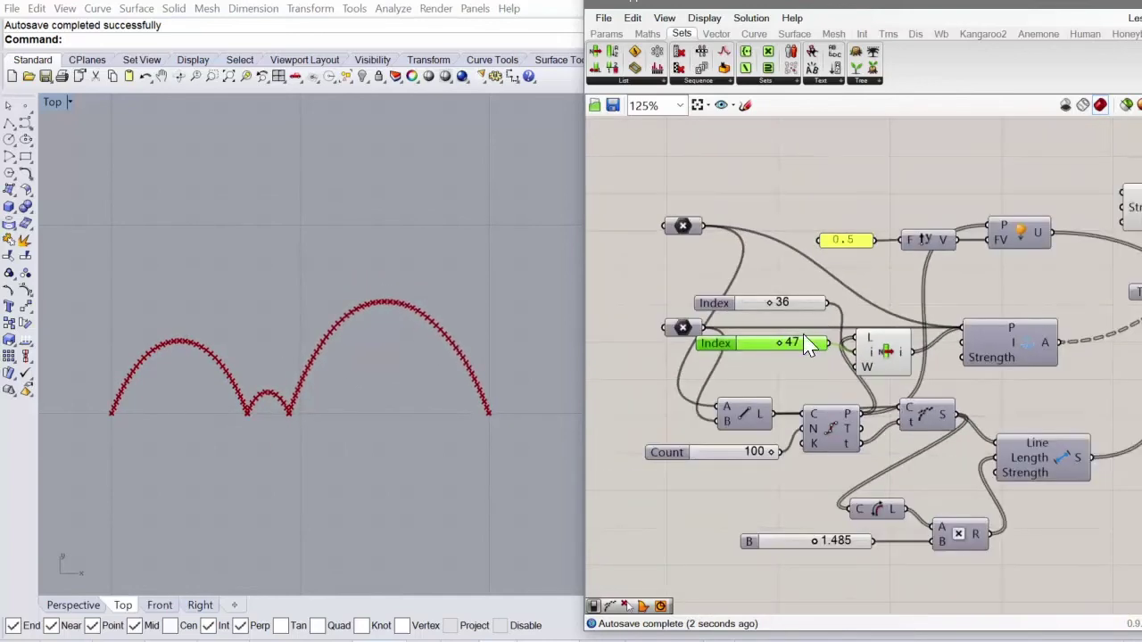
pyautogui.scroll(3, 807, 345)
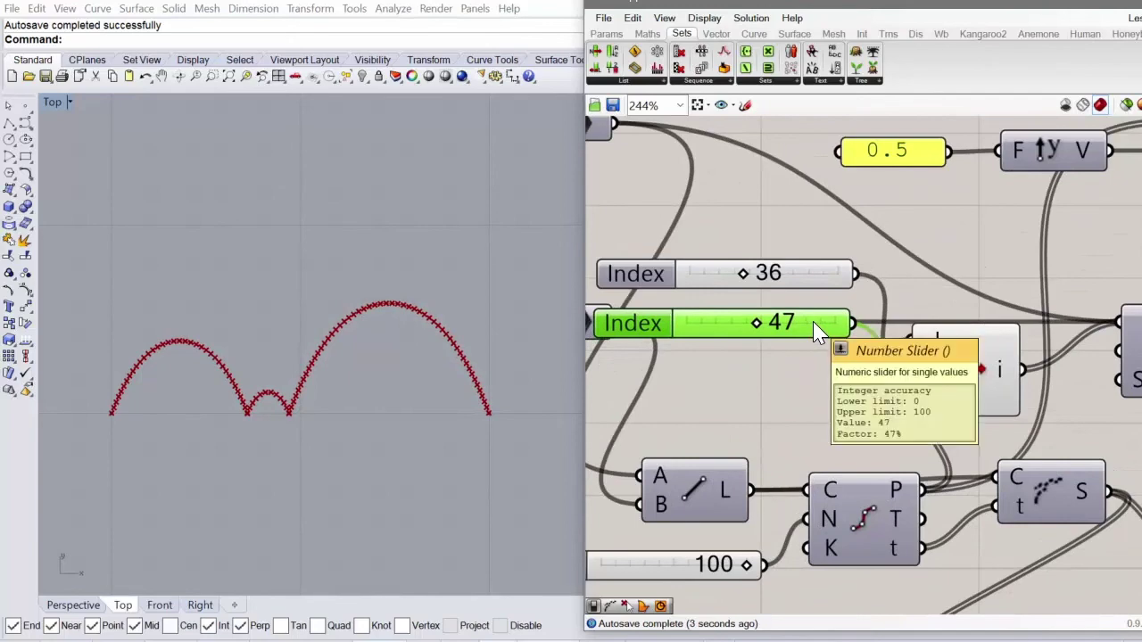
pyautogui.scroll(-4, 272, 397)
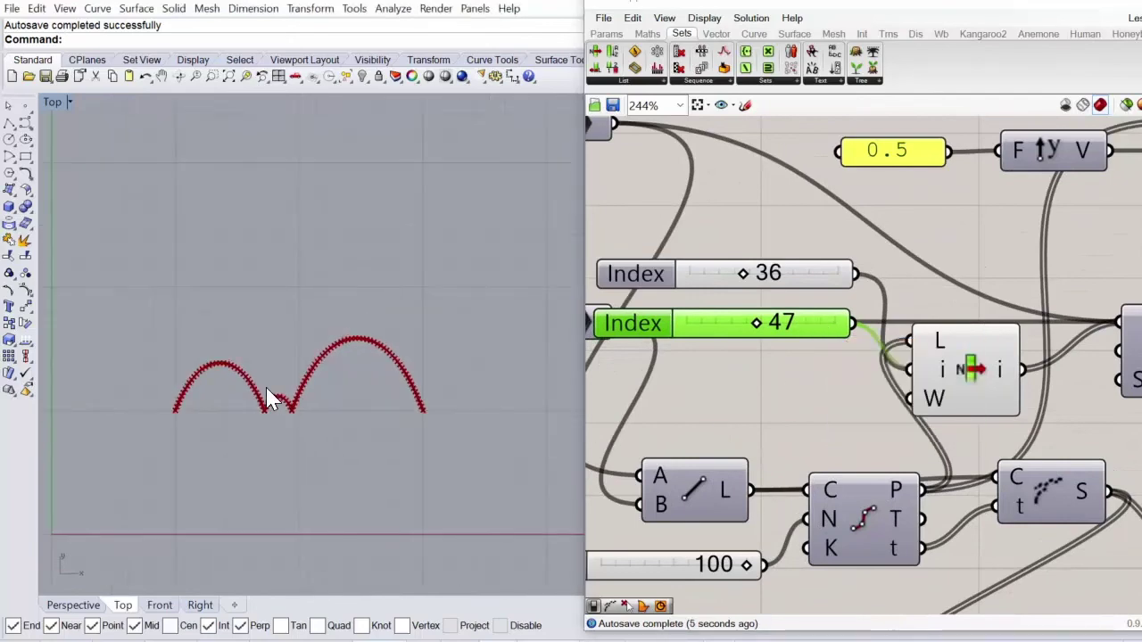
pyautogui.scroll(-5, 855, 328)
pyautogui.scroll(1, 1066, 334)
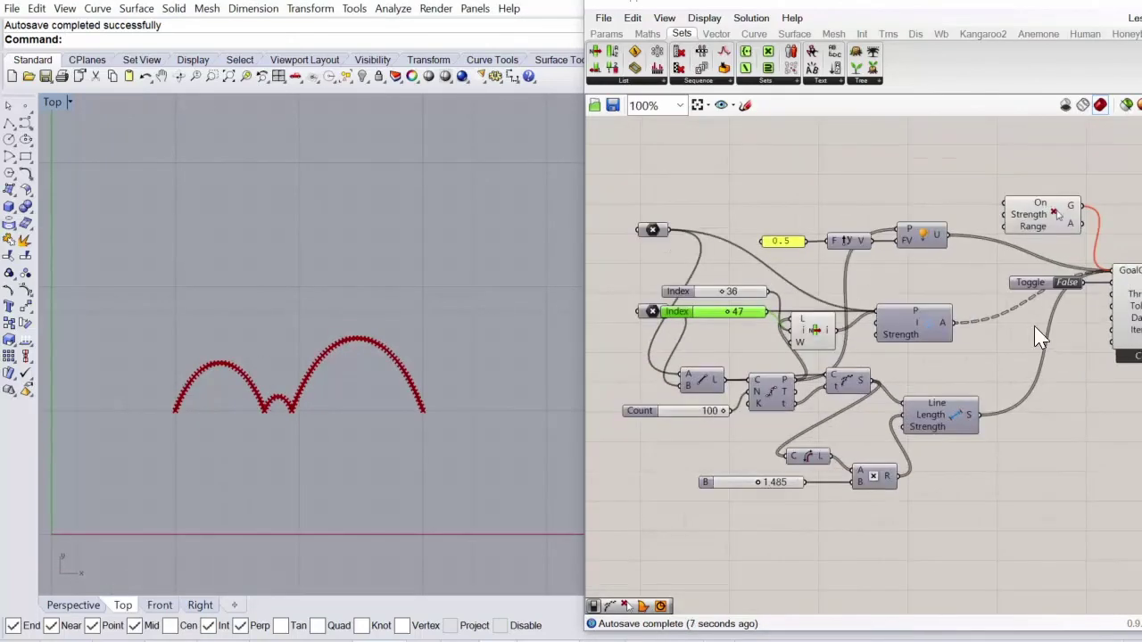
# Group the Index sliders with List Item and reposition the curve-through-points component.
pyautogui.moveTo(857, 272); pyautogui.dragTo(747, 347)
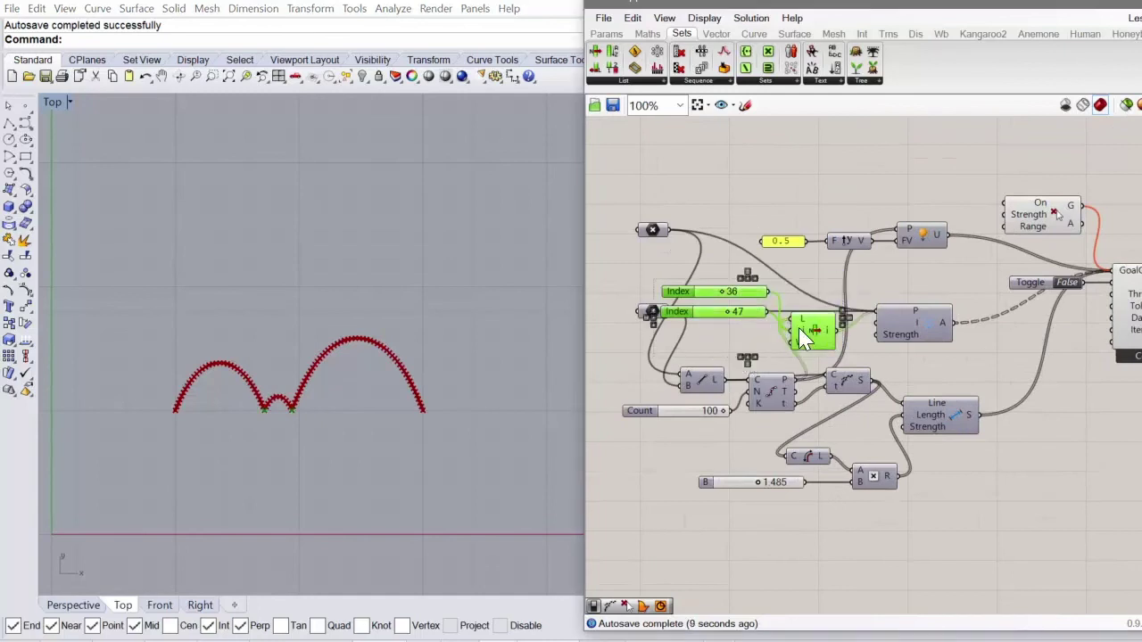
pyautogui.scroll(-3, 812, 326)
pyautogui.scroll(3, 821, 312)
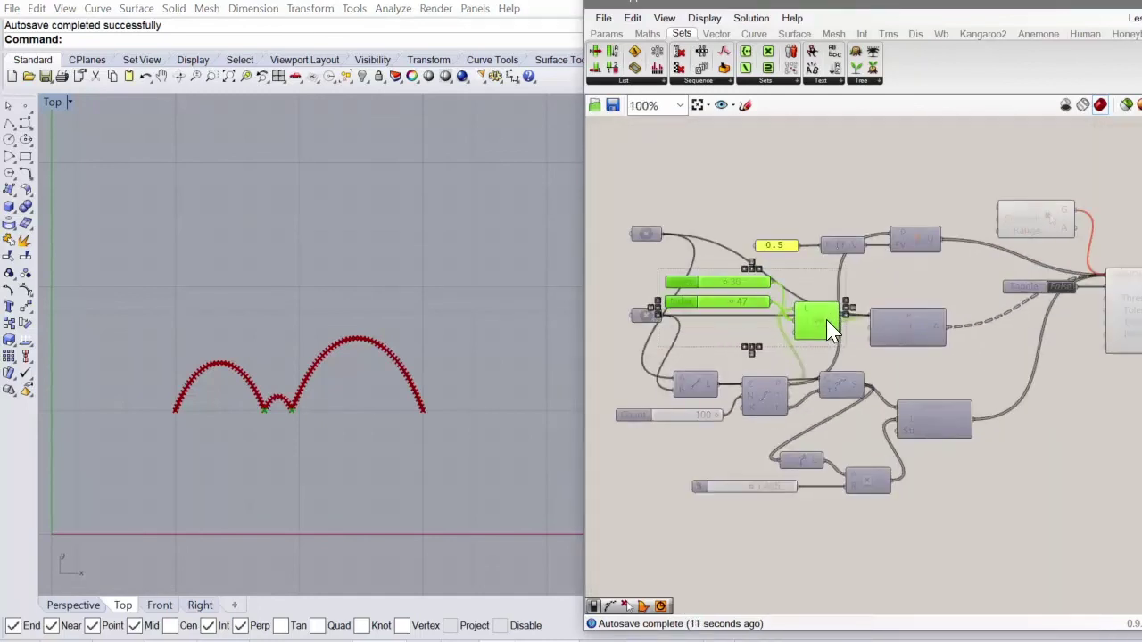
pyautogui.moveTo(842, 381); pyautogui.dragTo(849, 404)
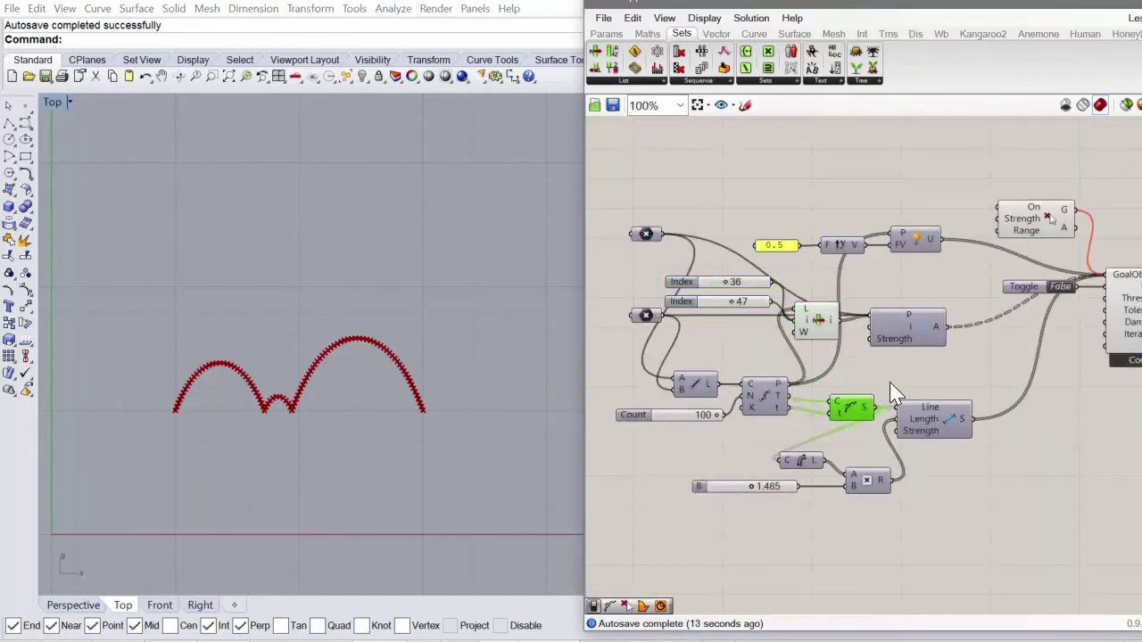
pyautogui.moveTo(953, 376); pyautogui.dragTo(677, 537)
pyautogui.scroll(-1, 802, 398)
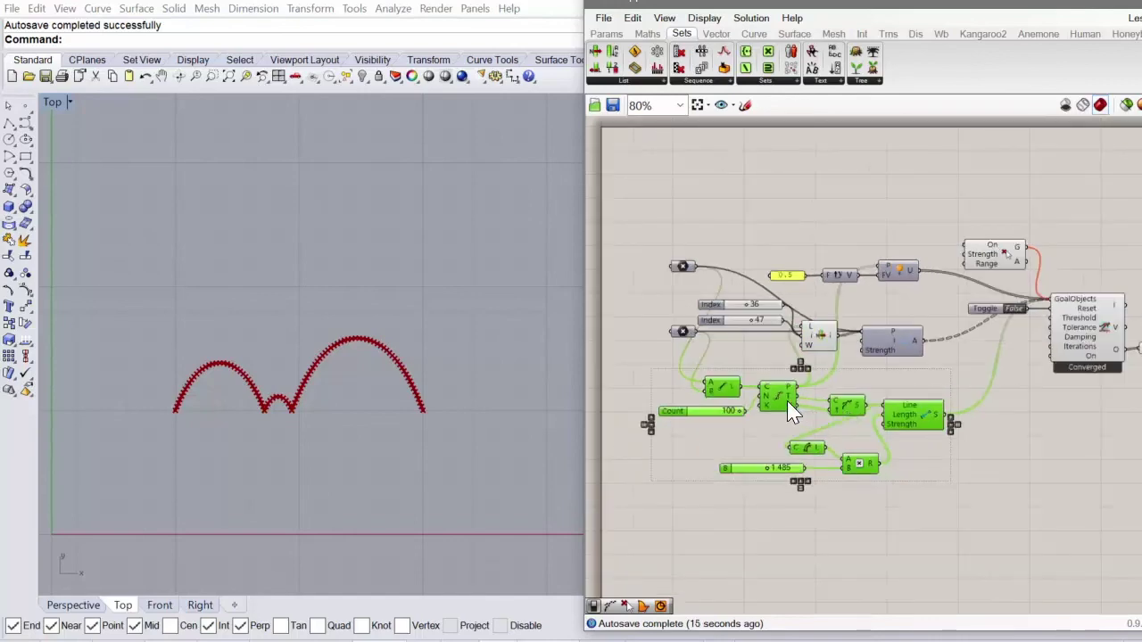
pyautogui.scroll(3, 833, 333)
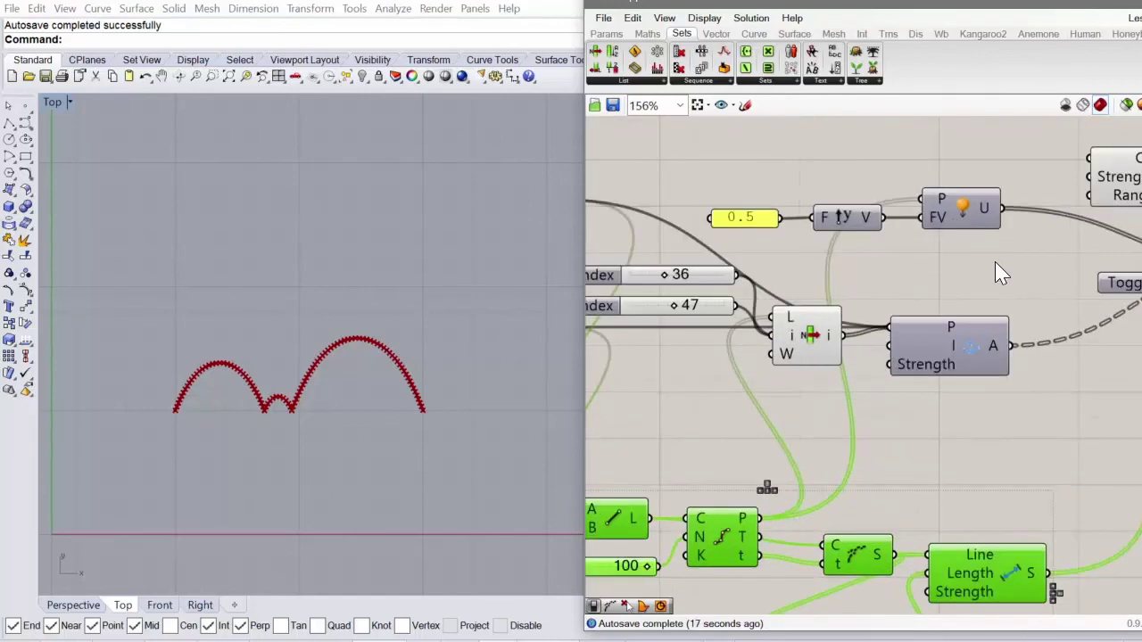
pyautogui.scroll(-1, 893, 315)
# Move the 0.5 slider and gravity components up and shift the anchor group down-right.
pyautogui.moveTo(971, 189); pyautogui.dragTo(752, 259)
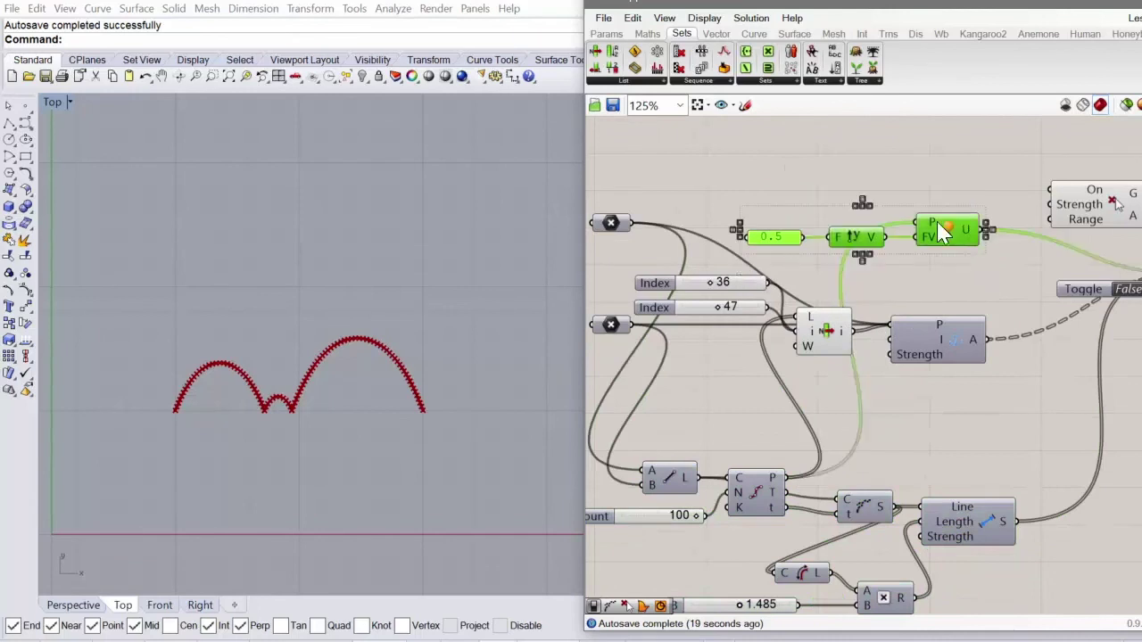
pyautogui.moveTo(955, 234); pyautogui.dragTo(961, 173)
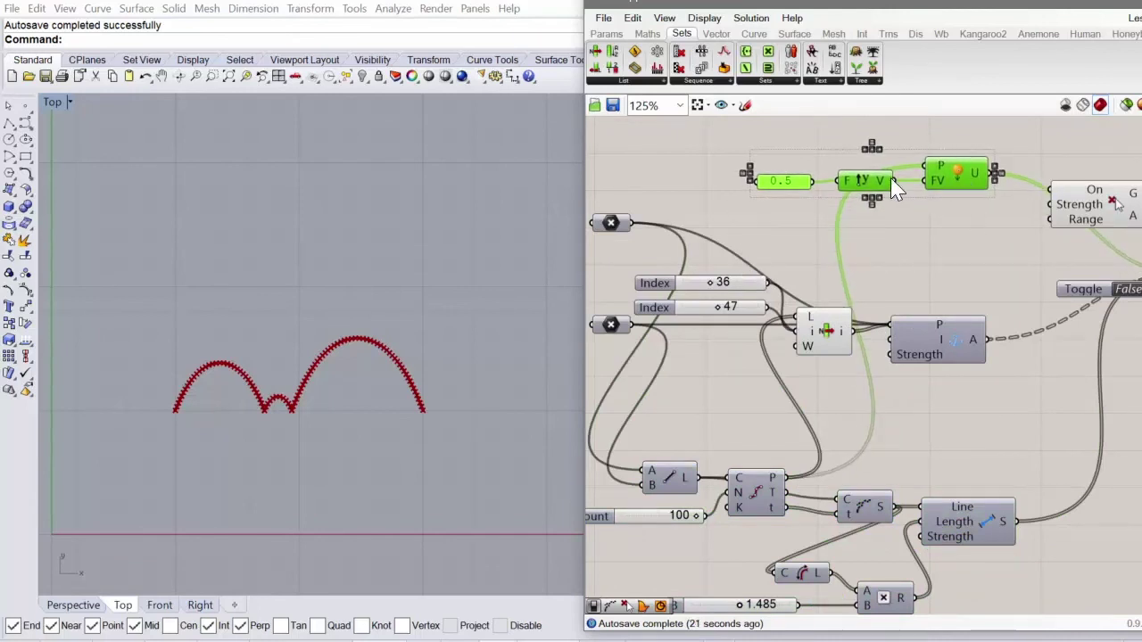
pyautogui.moveTo(935, 248); pyautogui.dragTo(724, 375)
pyautogui.moveTo(824, 328); pyautogui.dragTo(884, 356)
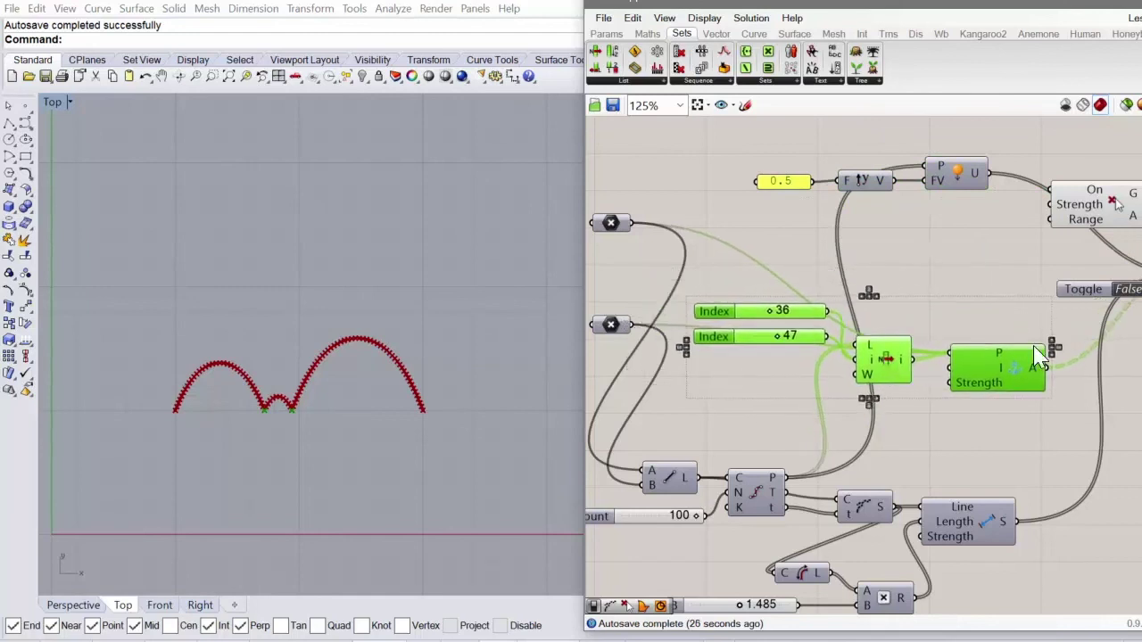
pyautogui.scroll(-2, 843, 233)
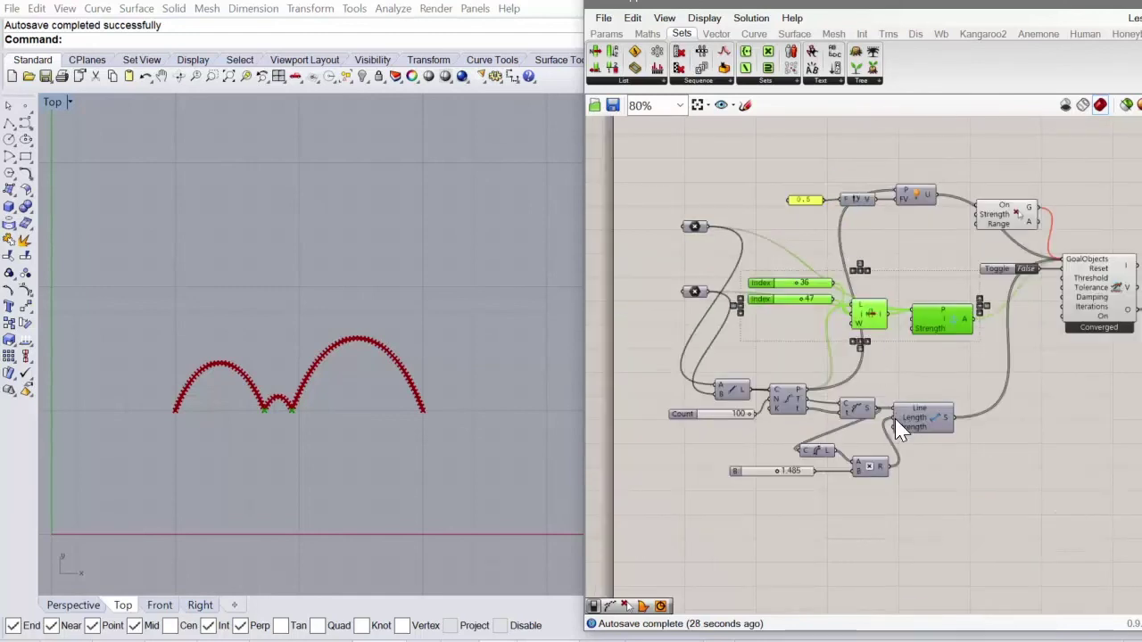
pyautogui.scroll(3, 895, 418)
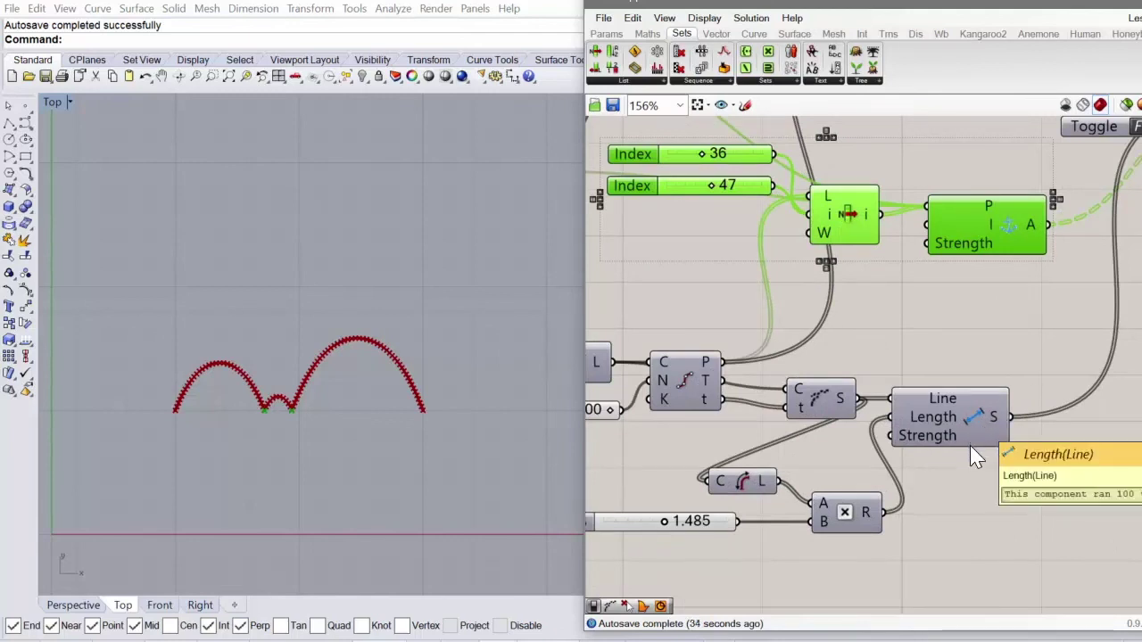
pyautogui.click(965, 501)
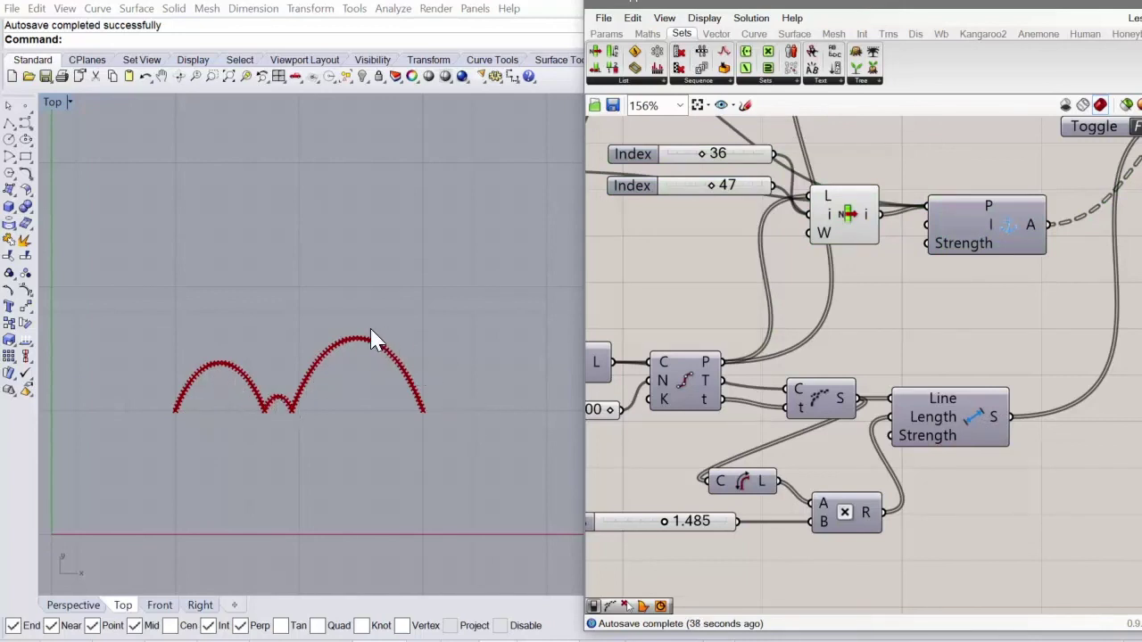
pyautogui.scroll(2, 366, 382)
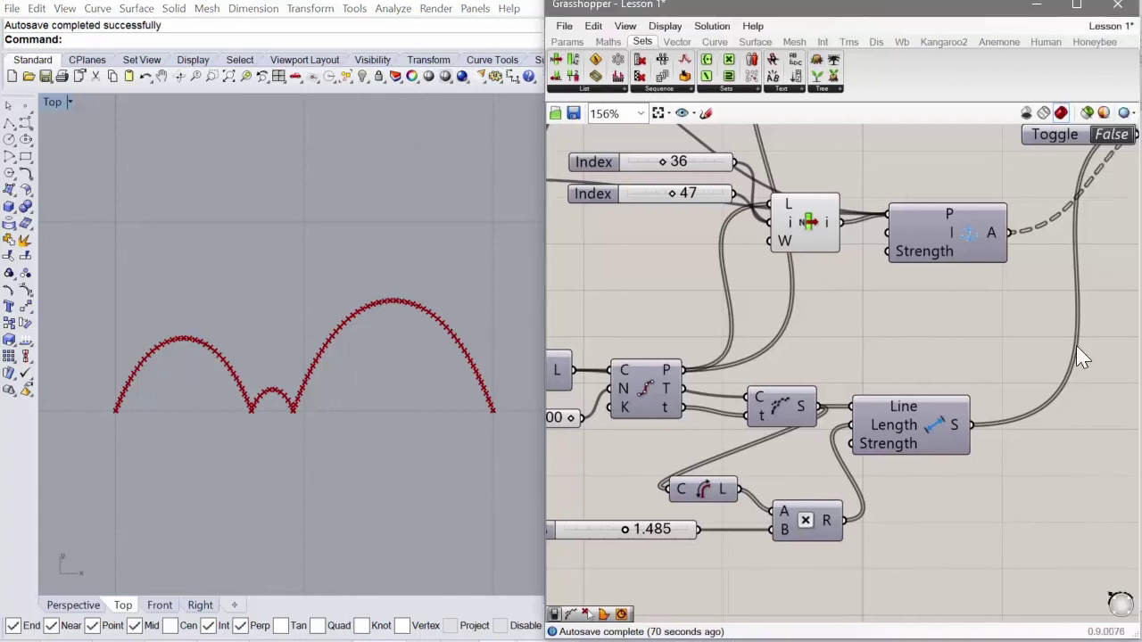
pyautogui.scroll(-3, 691, 315)
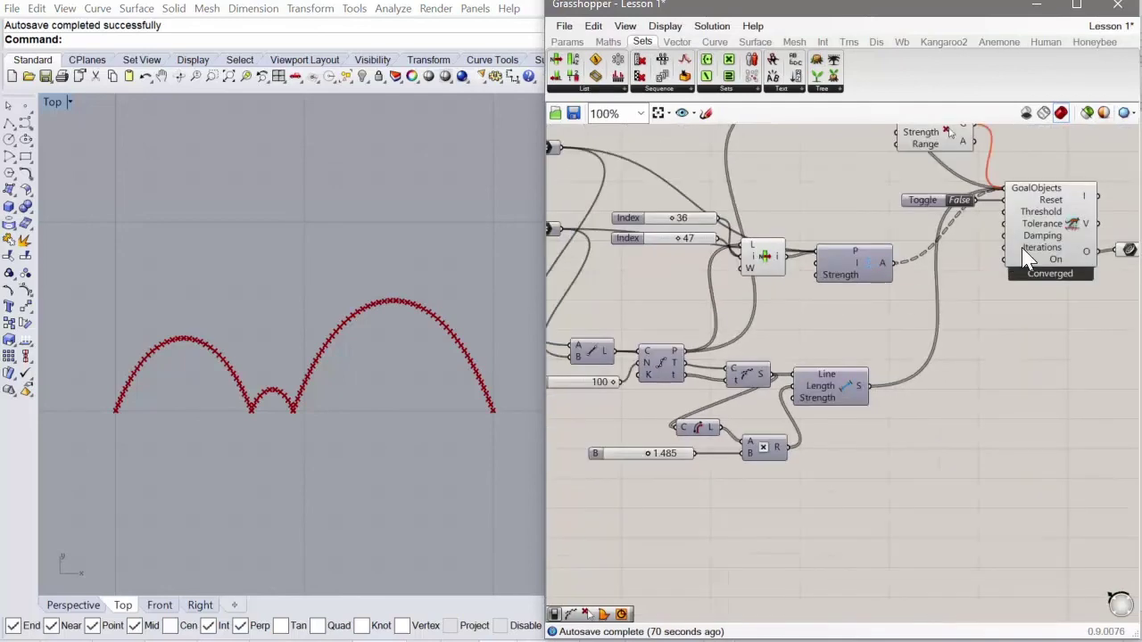